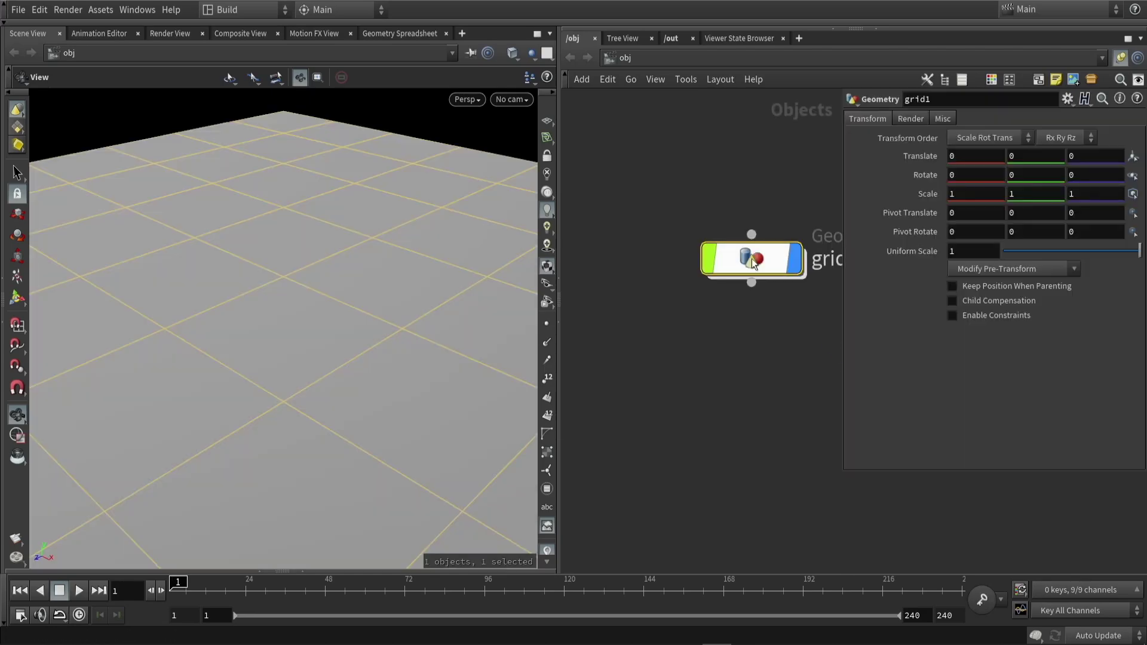
Go inside the grid1 object and add a displayed Divide node fed by the grid.
double_click(751, 259)
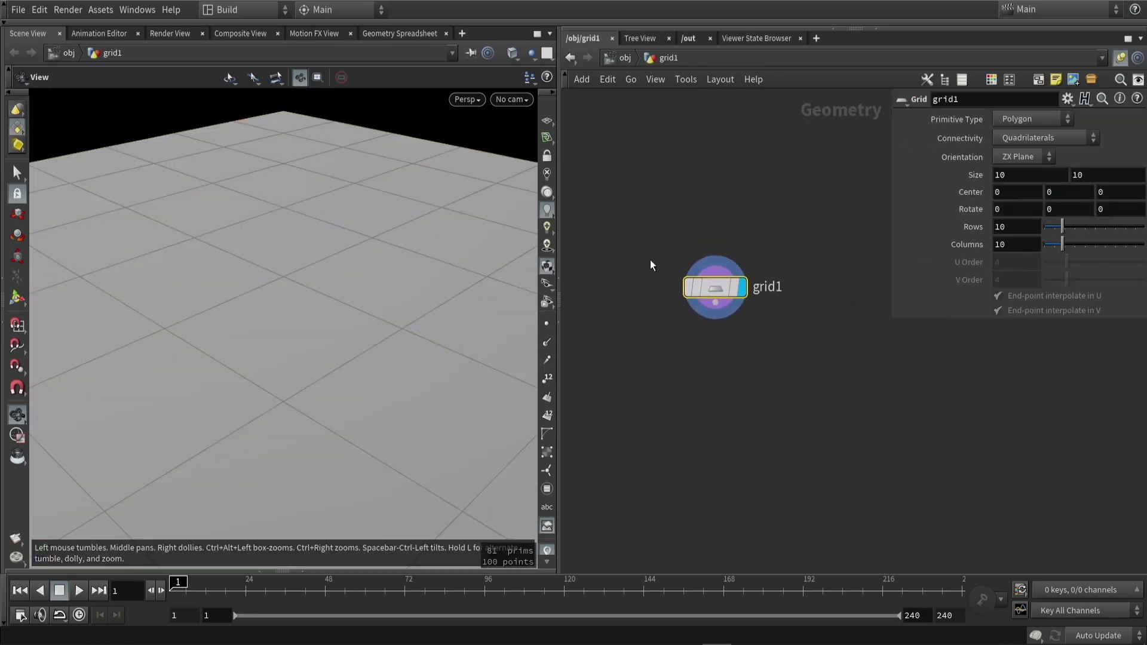
key("Tab")
type("div")
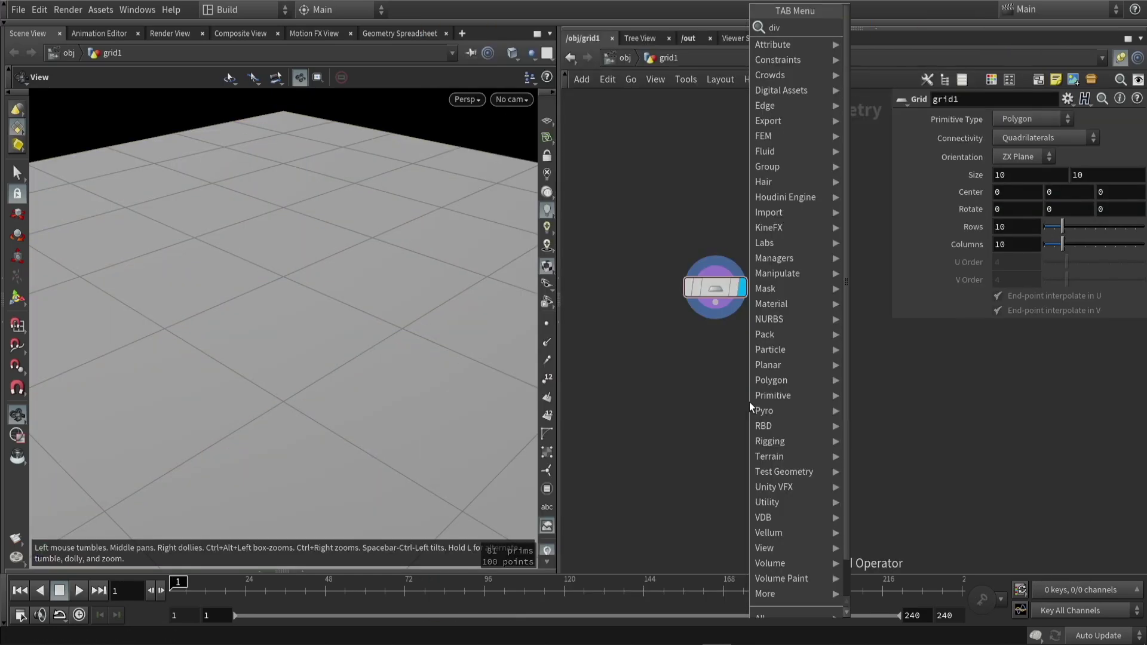
key("Return")
left_click(741, 387)
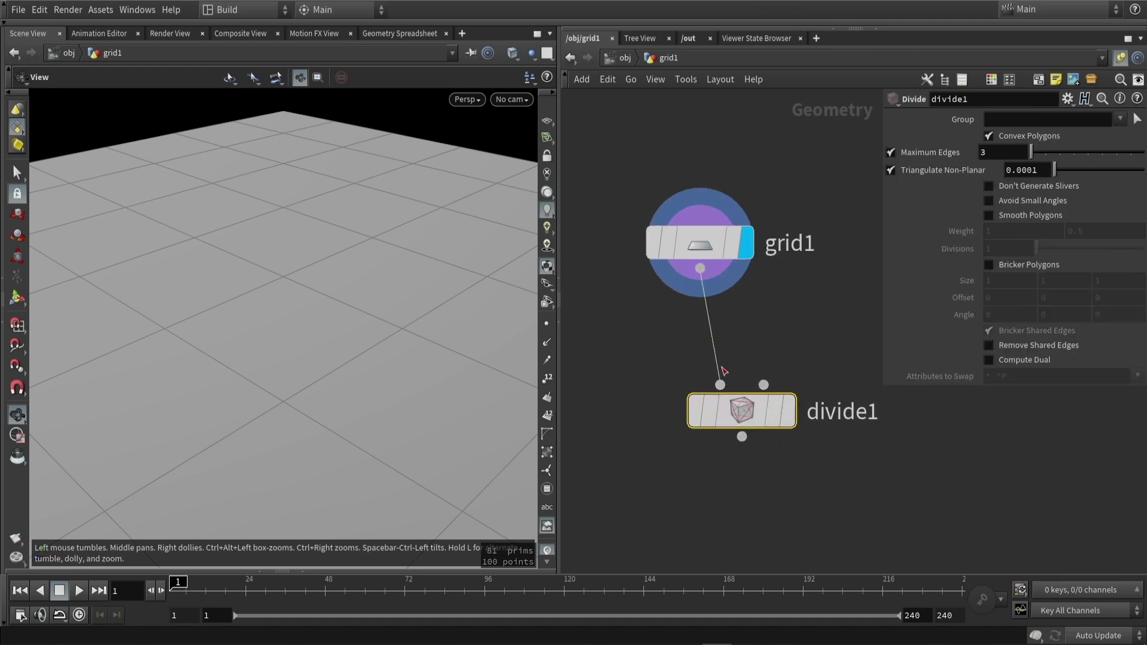
left_click(673, 356)
left_click(747, 404)
key("g")
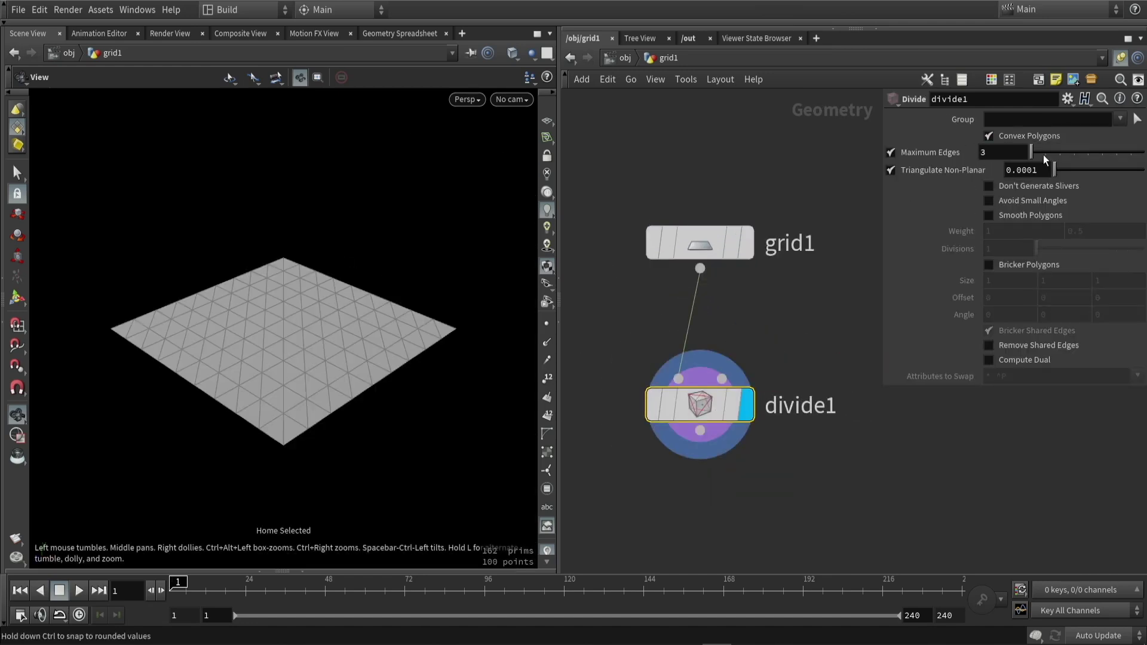
Enable Compute Dual on the Divide node and set the grid to 7 rows and 6 columns.
left_click(1028, 360)
left_click_drag(349, 264, 301, 382)
left_click(719, 257)
mouse_move(1063, 226)
left_mouse_down()
mouse_move(1048, 231)
mouse_move(1055, 248)
left_mouse_up()
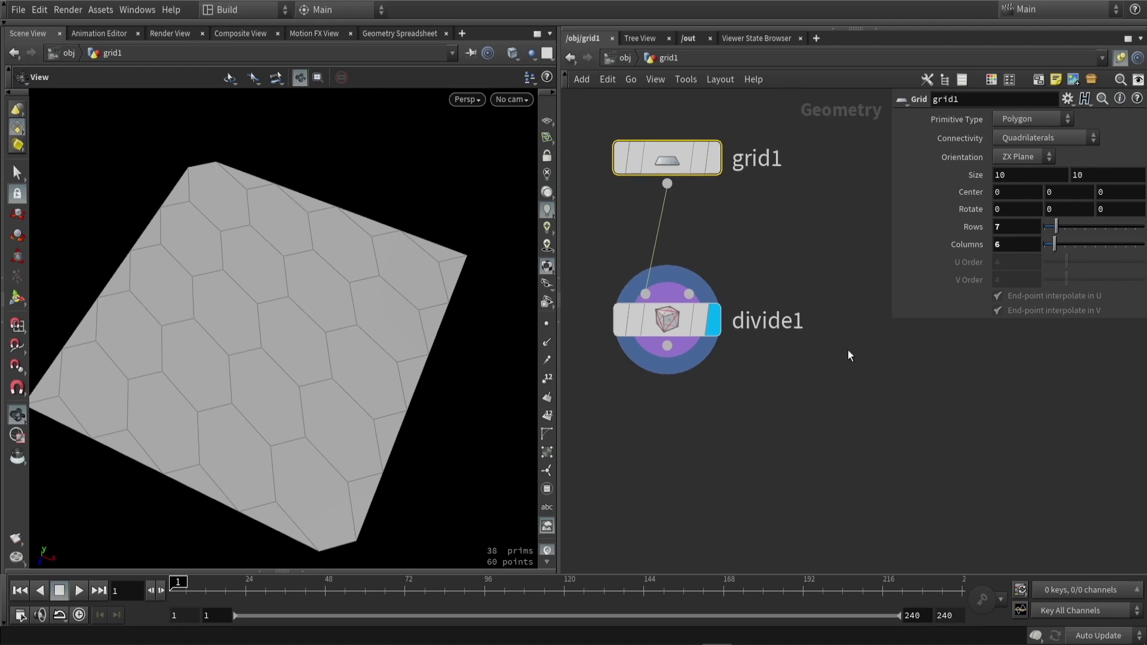
Add a PolyExtrude node below divide1 and display it.
key("Tab")
type("extrud")
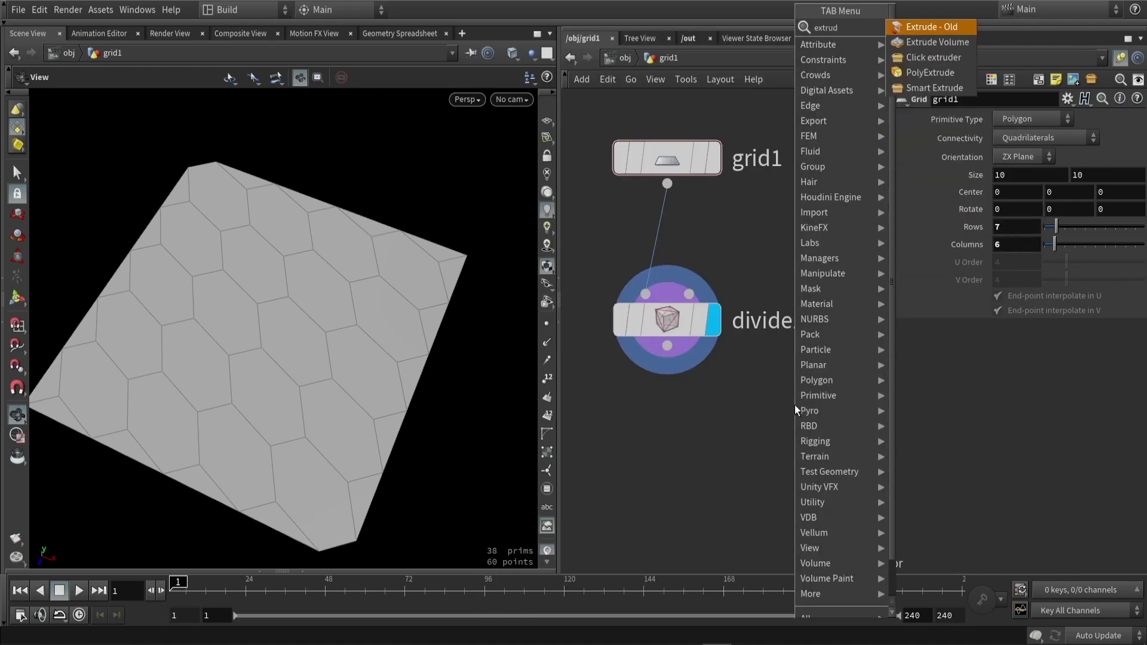
left_click(917, 70)
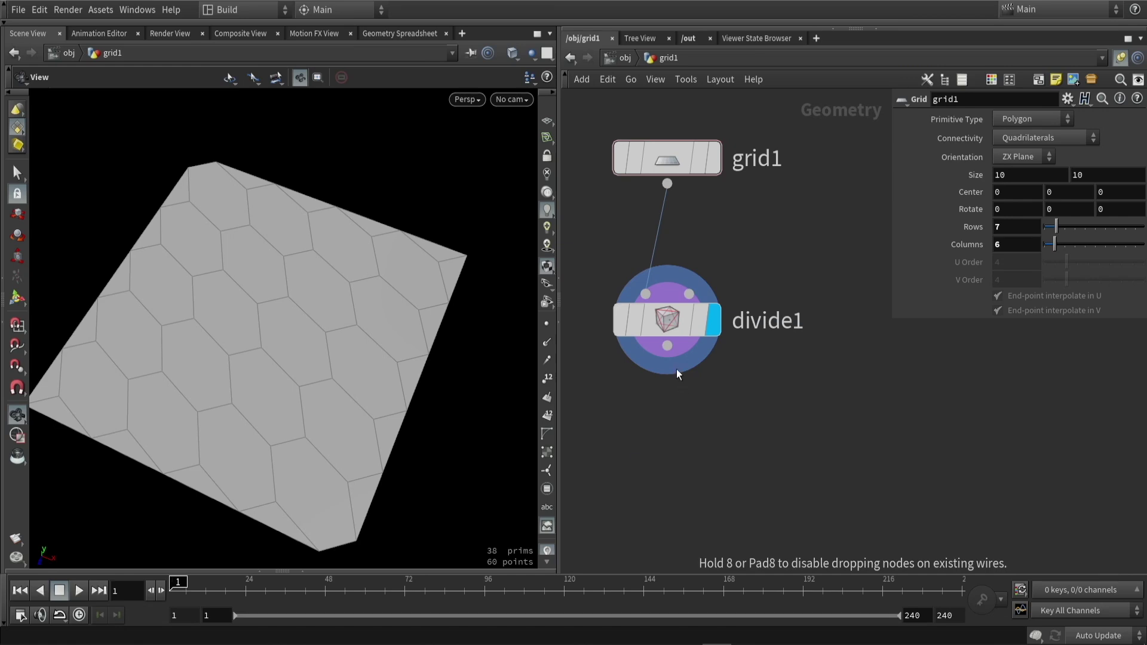
left_click(672, 441)
scroll(729, 341, "down", 4)
Set the PolyExtrude to divide into Individual Elements with an inset of 0.08.
left_click(969, 137)
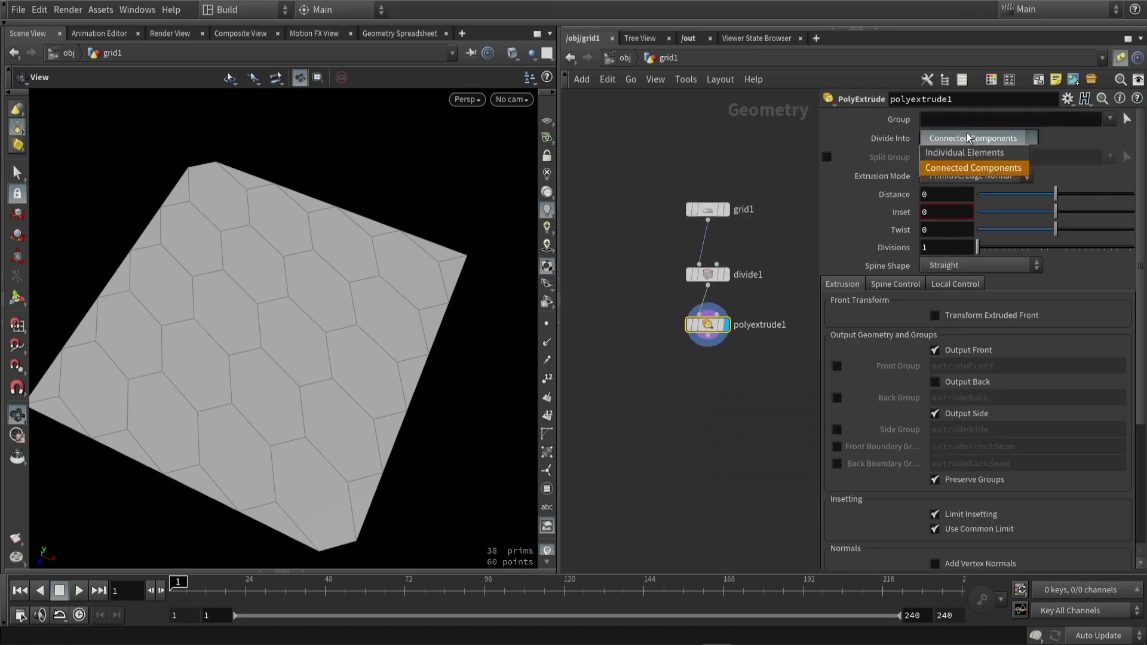
left_click(965, 153)
left_click_drag(1056, 212, 1062, 216)
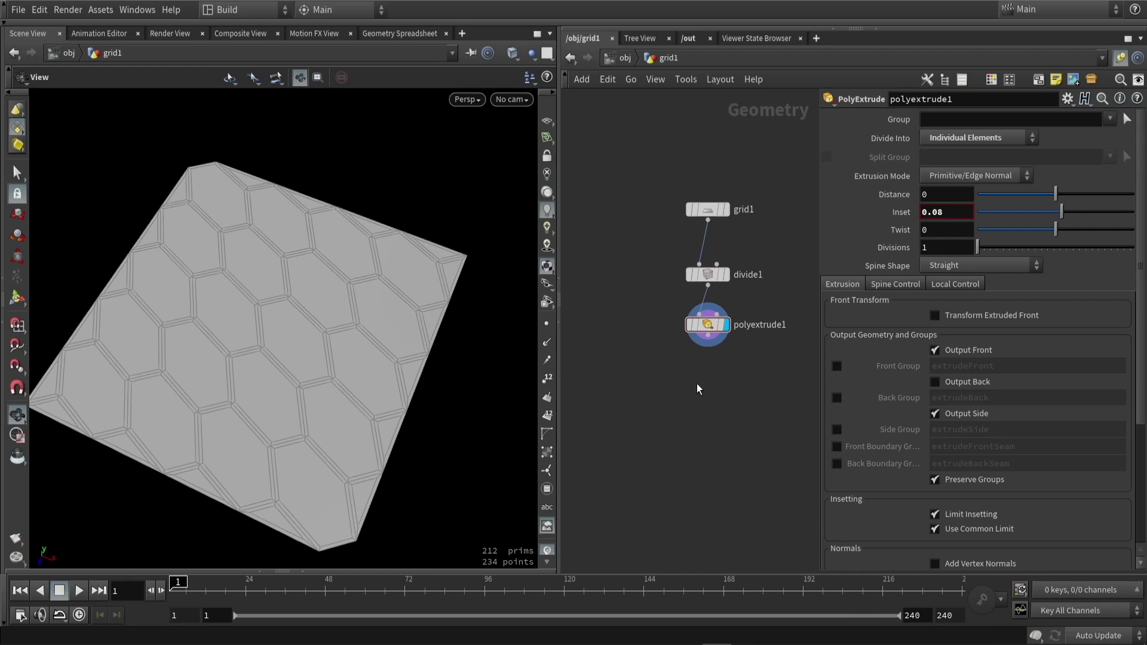
Enable the extrudeFront front group on the PolyExtrude and add a displayed Split node after it.
middle_click_drag(699, 389, 686, 374)
scroll(962, 358, "down", 3)
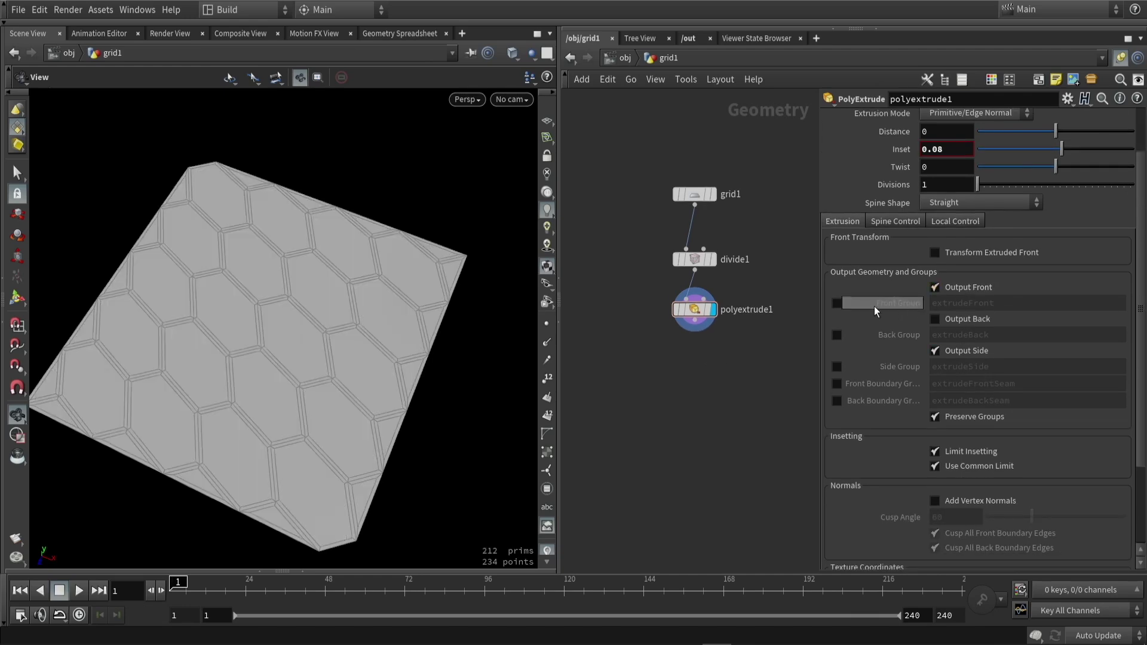
key("Tab")
type("split")
key("Return")
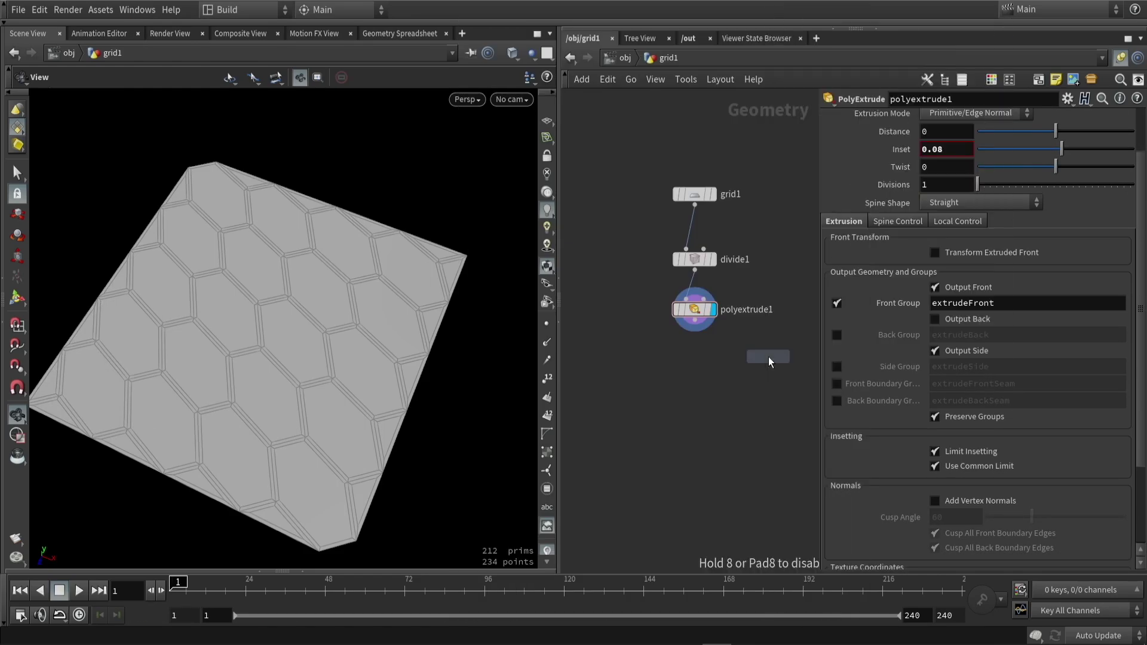
left_click(711, 360)
scroll(702, 340, "up", 5)
left_click(758, 381)
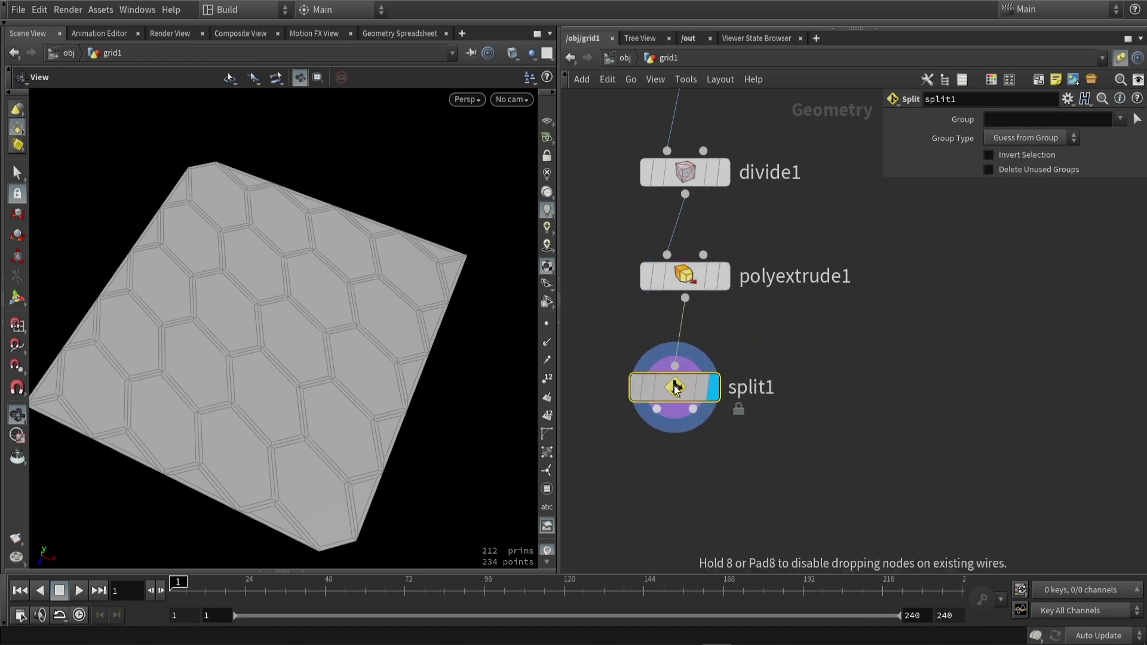
Set the Split node's group to extrudeFront and invert its selection.
left_click(1093, 135)
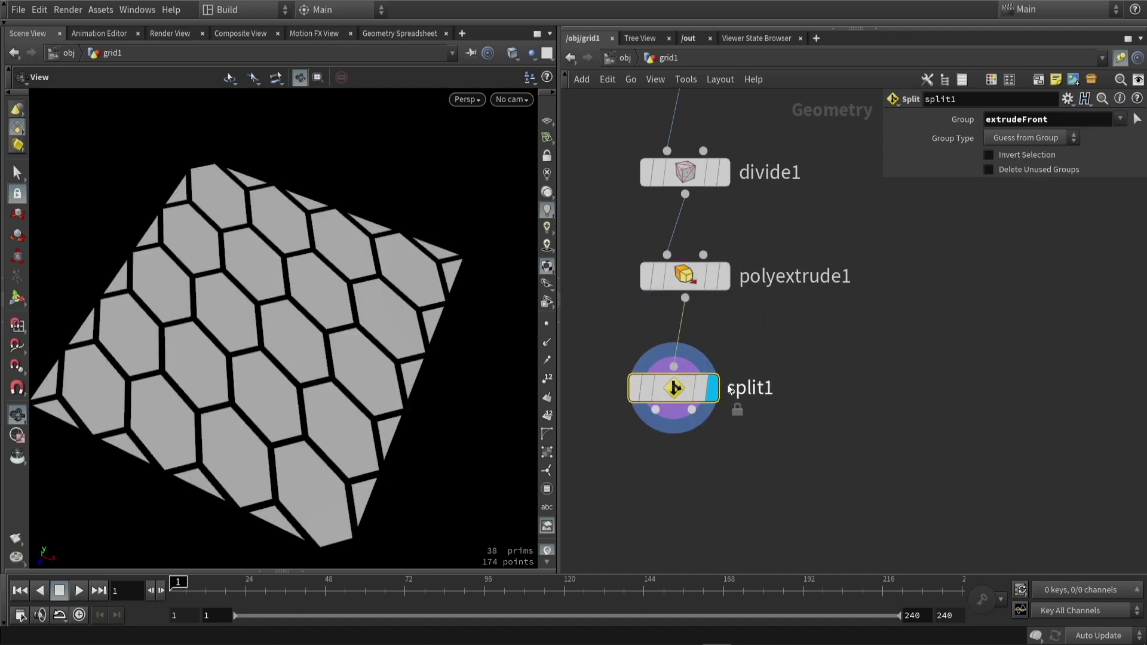
key("h")
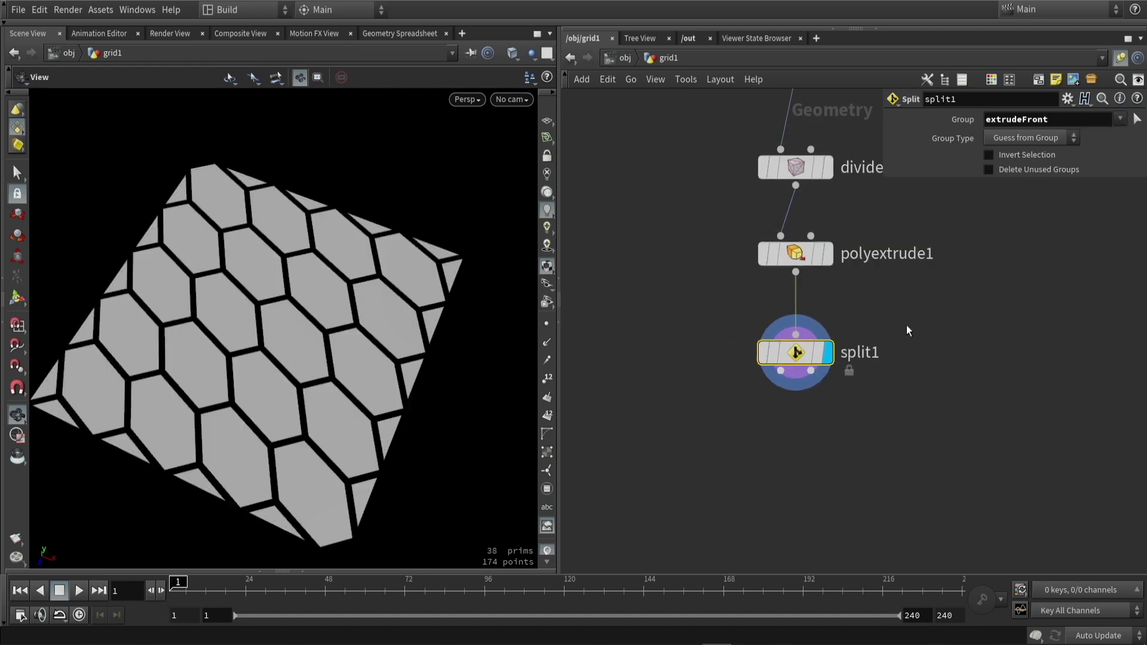
left_click(1007, 160)
Add a second PolyExtrude node fed by the Split node's first output and display it.
key("Tab")
type("extru")
left_click(946, 77)
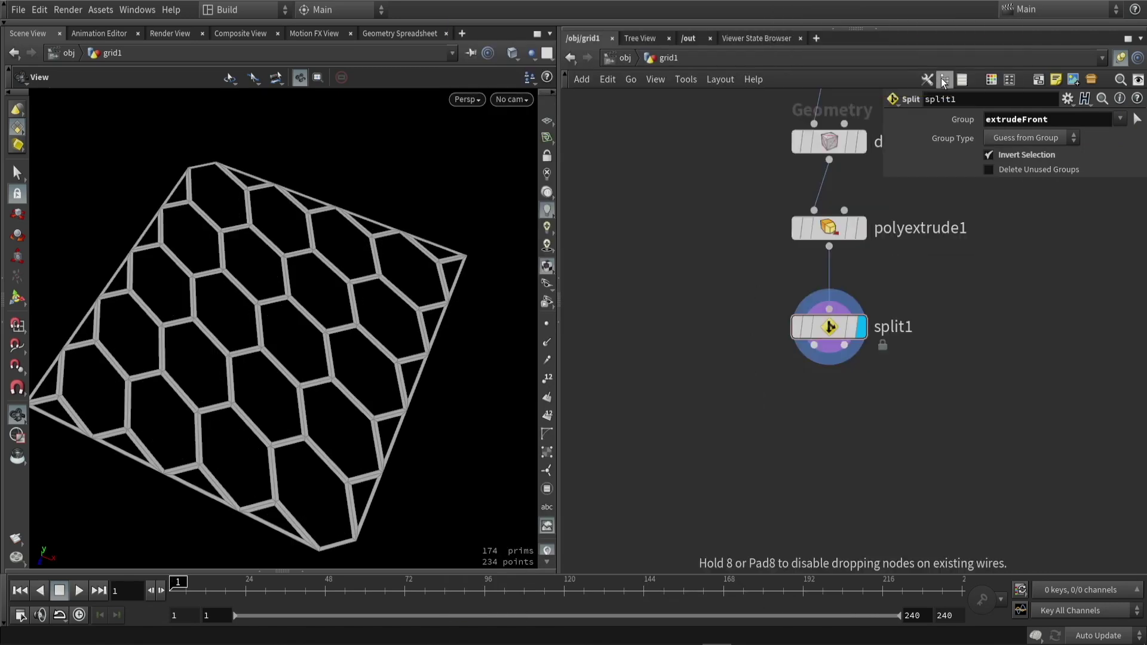
left_click(752, 378)
scroll(810, 343, "up", 2)
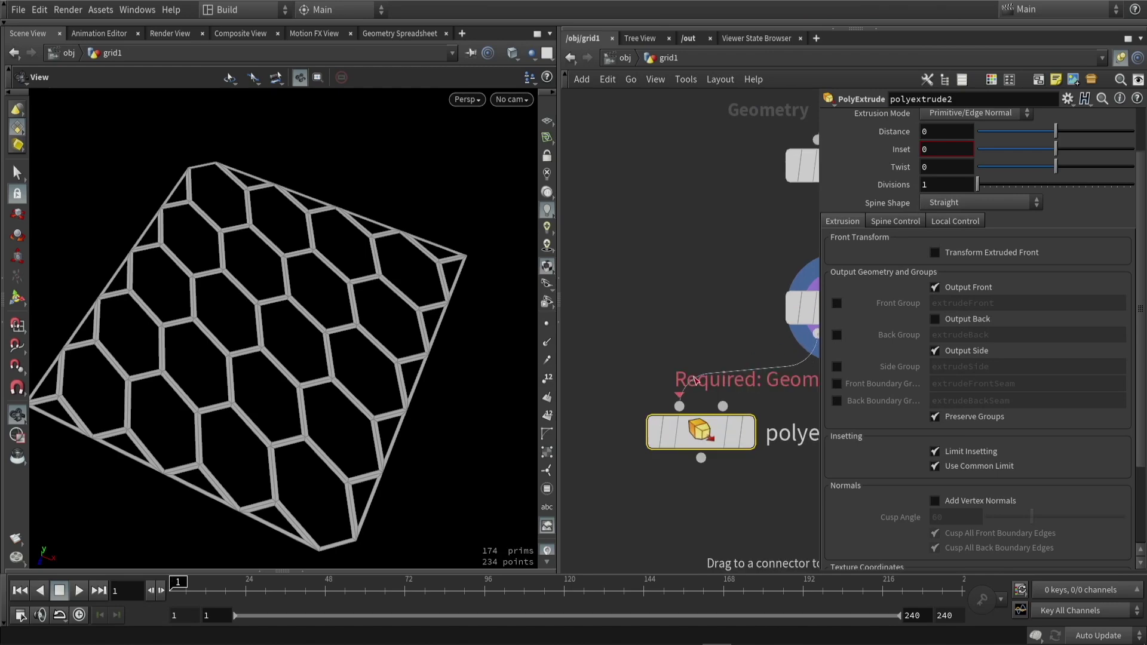
scroll(705, 377, "down", 2)
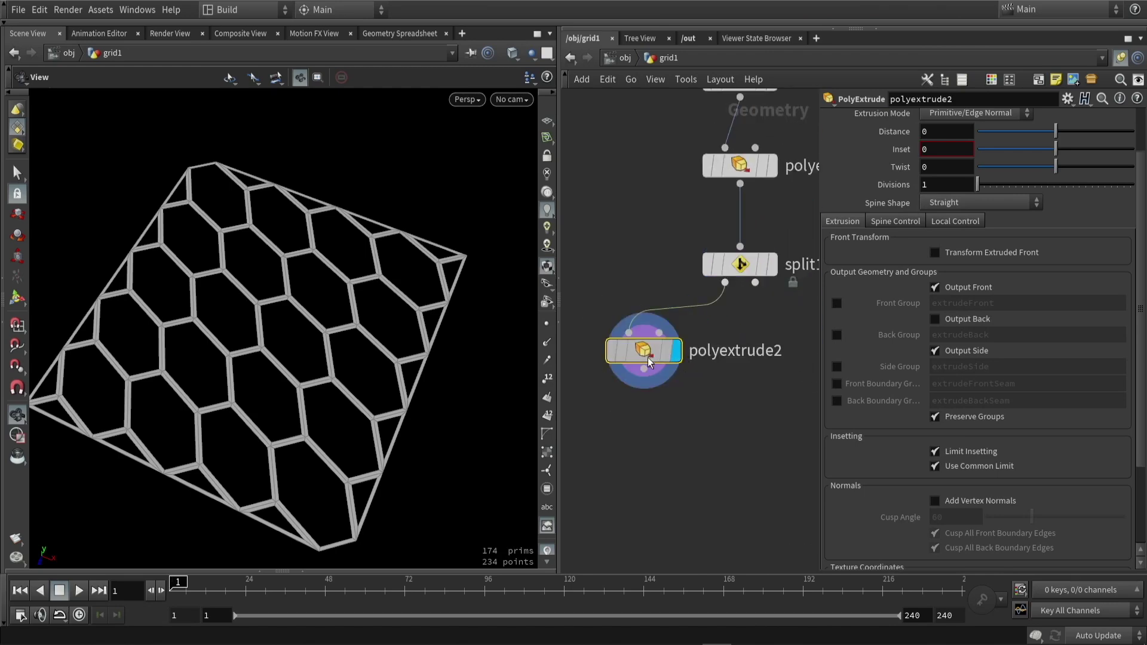
left_click_drag(651, 358, 640, 385)
Extrude the honeycomb frame by about 0.149 and enable its extrudeFront front group.
left_click(16, 297)
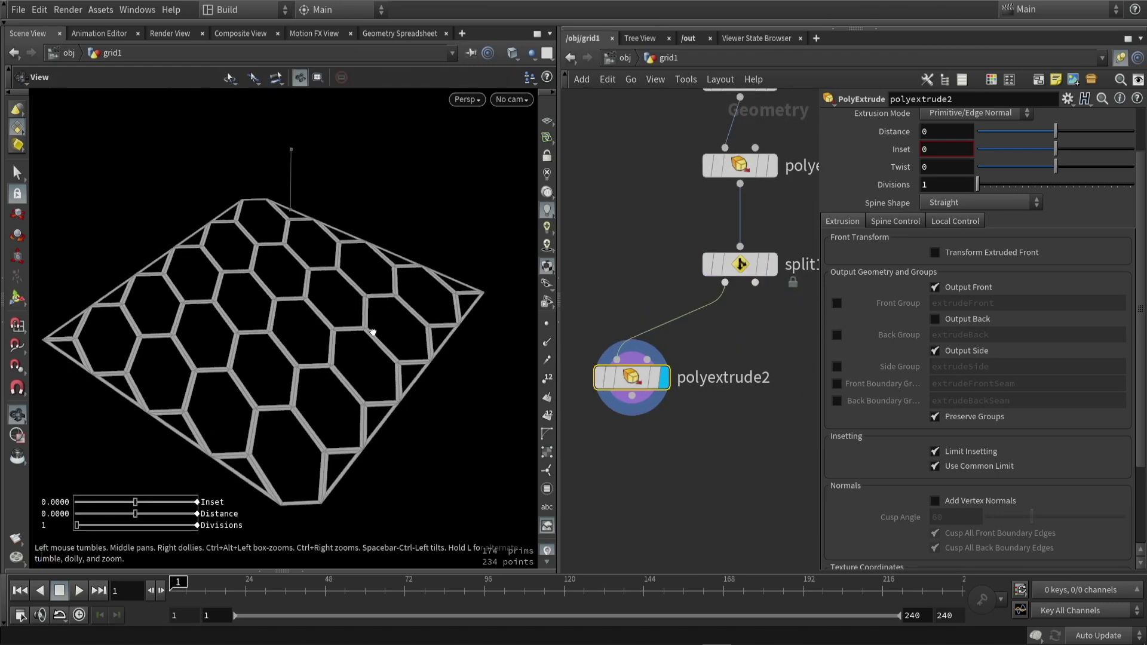
scroll(333, 306, "up", 3)
left_click_drag(298, 178, 388, 227)
key("Escape")
left_click_drag(371, 268, 346, 335)
key("Return")
left_click(947, 287)
left_click(948, 290)
Add a copy of the frame's PolyExtrude below it, limited to group extrudeFront, with distance 0 and inset 0.027.
key("q")
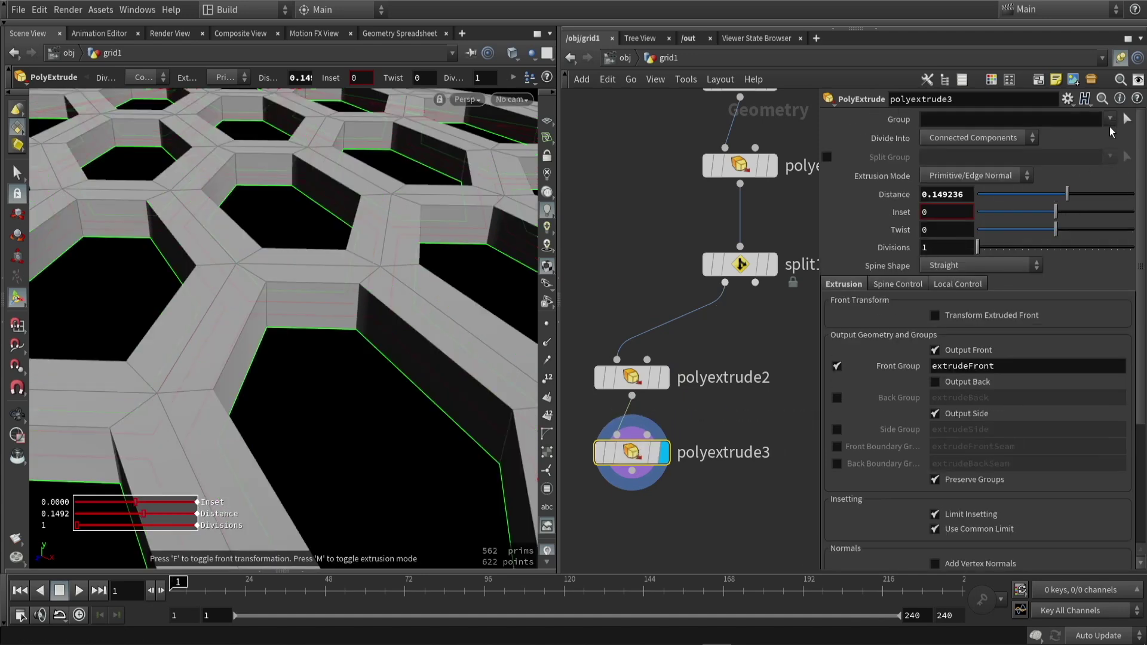
left_click(1106, 137)
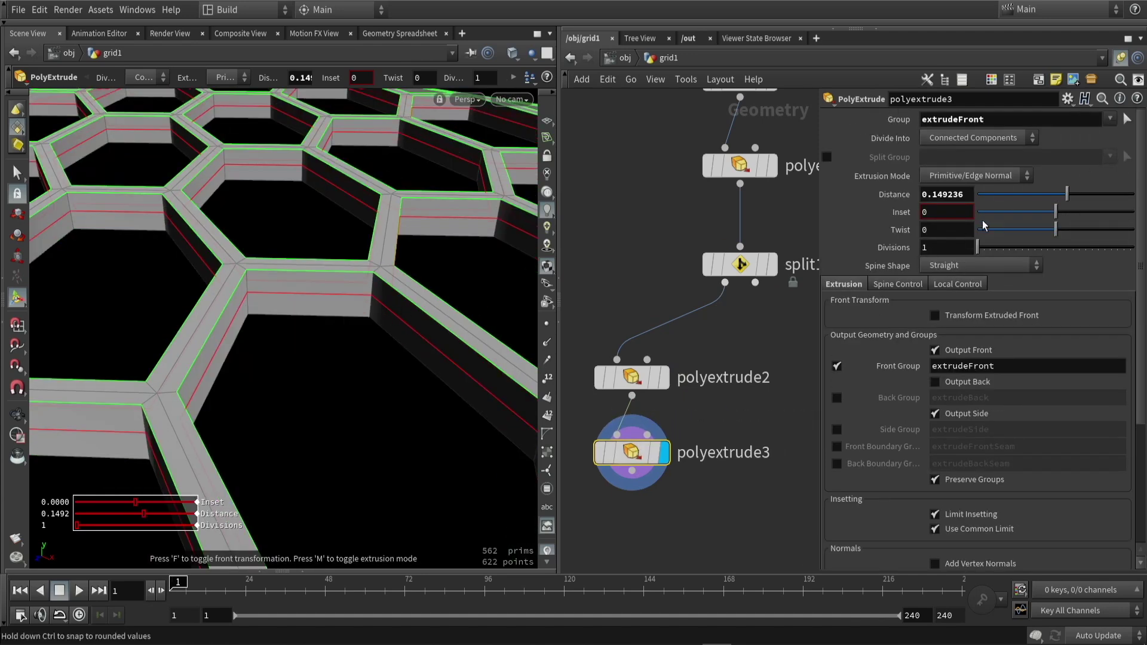
type("0")
key("Return")
left_click_drag(1056, 212, 1059, 215)
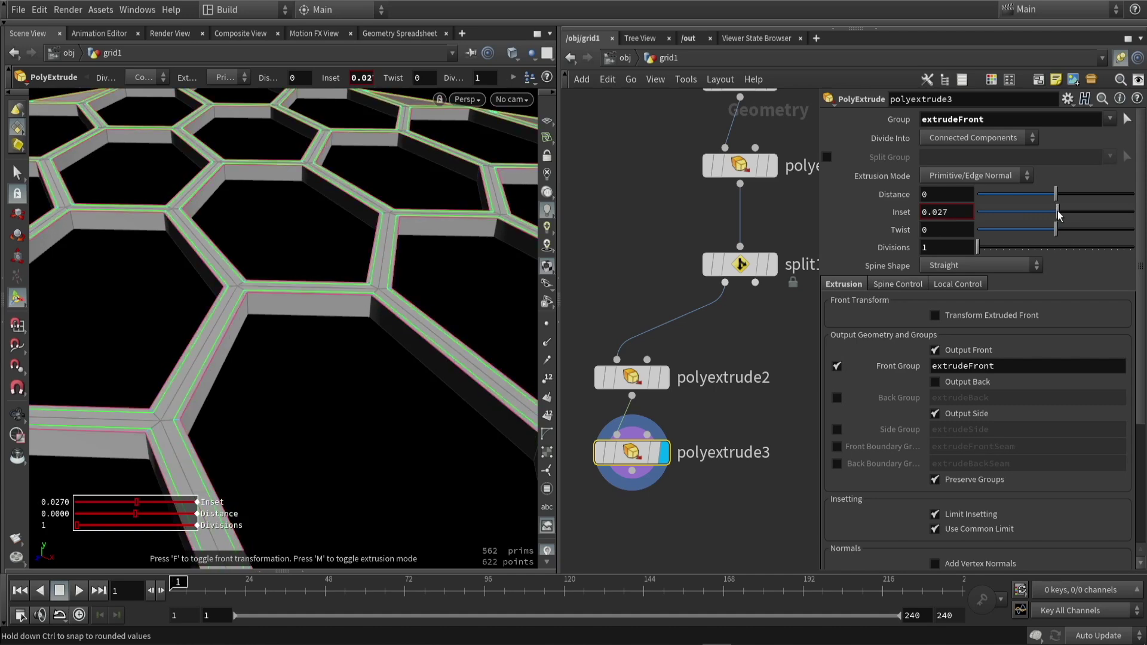
scroll(333, 320, "up", 5)
scroll(335, 316, "down", 5)
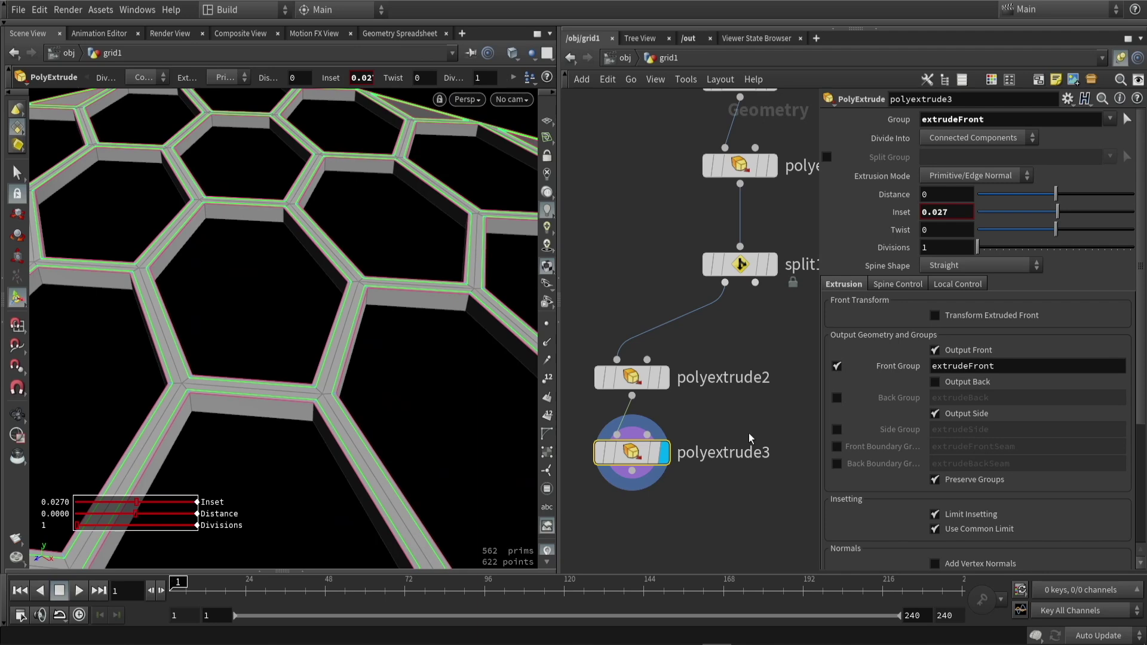
Add a copy of polyextrude3 below it and set its distance to -0.05.
key("h")
left_click(690, 414)
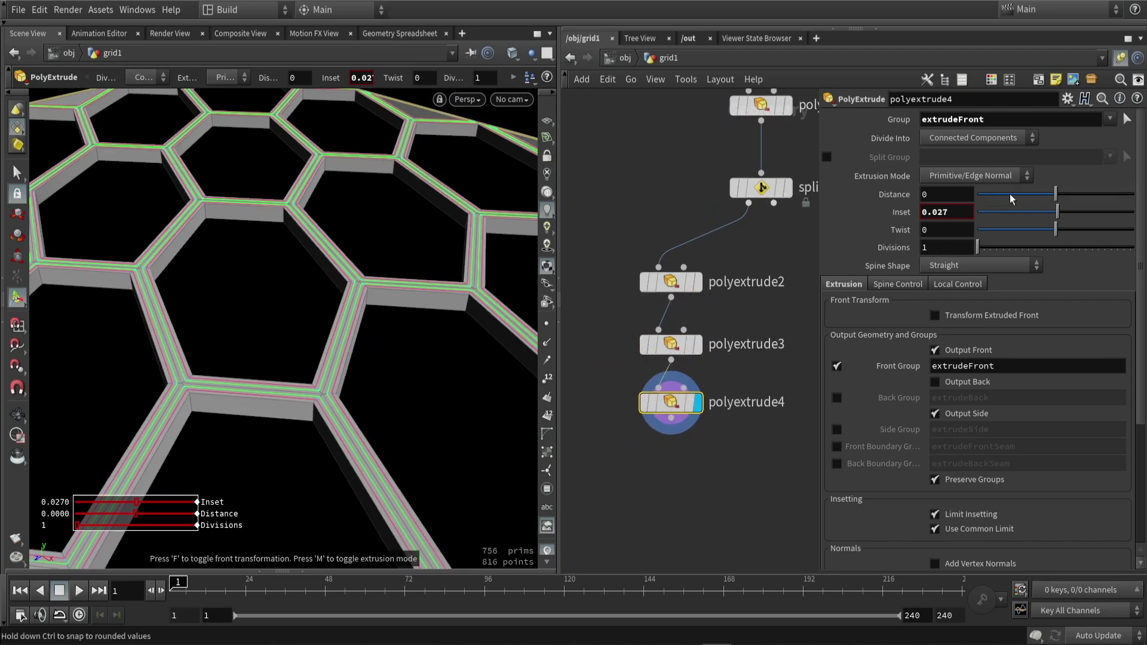
left_click_drag(302, 299, 514, 275, "alt")
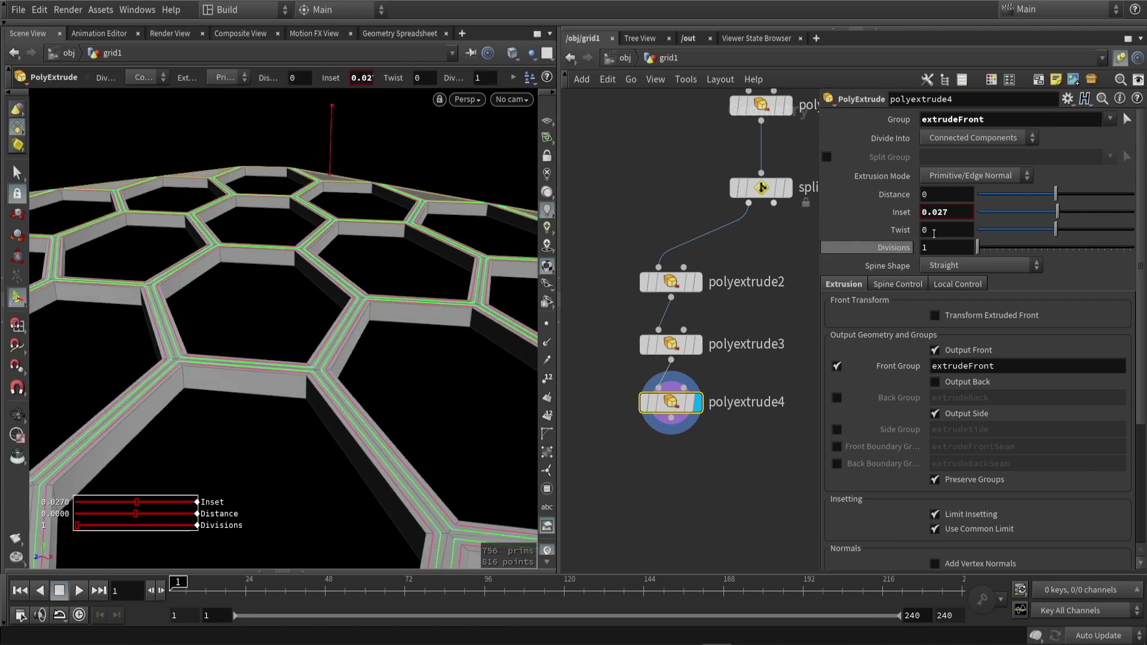
mouse_move(1055, 195)
left_mouse_down()
mouse_move(1044, 196)
mouse_move(1056, 199)
mouse_move(1049, 212)
left_mouse_up()
key("Escape")
Set polyextrude4's inset to 0.047 and check the groove along the frame up close.
left_click_drag(343, 328, 338, 273)
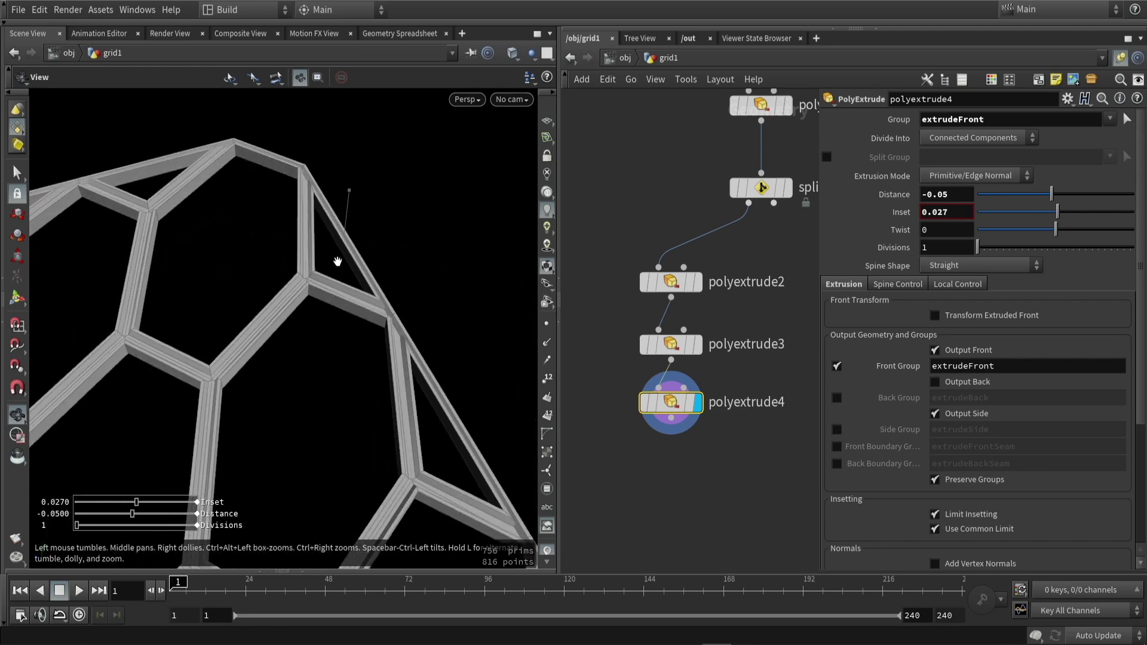
scroll(338, 274, "up", 5)
key("Return")
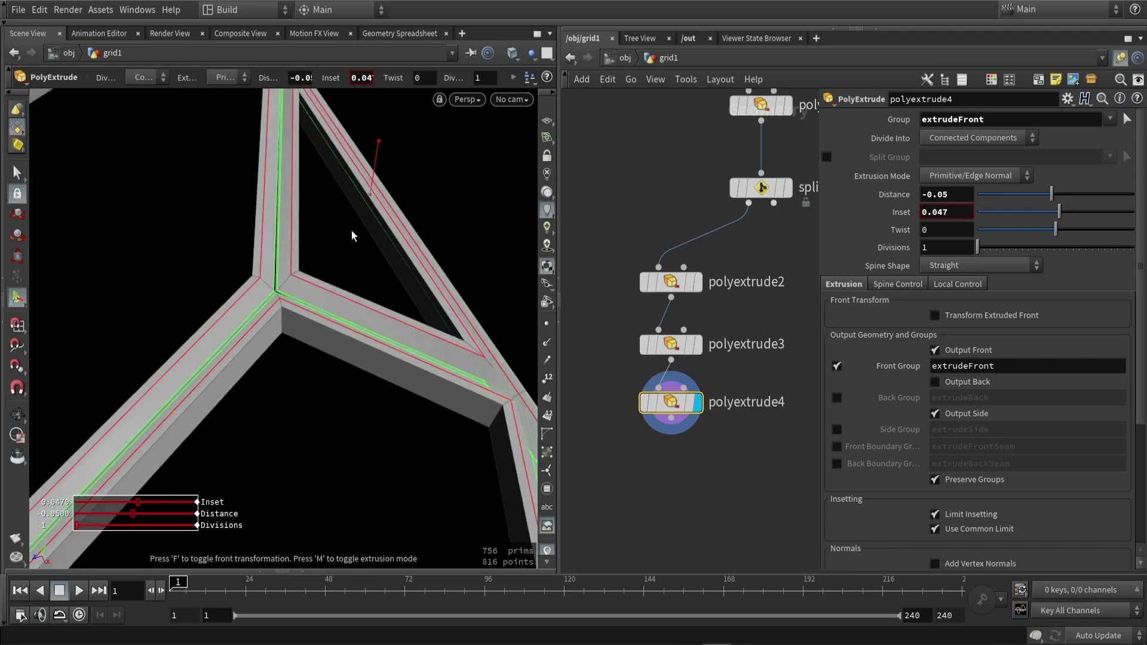
mouse_move(352, 236)
left_mouse_down()
mouse_move(371, 205)
mouse_move(367, 264)
mouse_move(427, 259)
mouse_move(398, 195)
mouse_move(389, 219)
mouse_move(435, 256)
mouse_move(384, 253)
mouse_move(395, 228)
mouse_move(305, 271)
mouse_move(317, 395)
mouse_move(336, 401)
mouse_move(383, 382)
left_mouse_up()
key("w")
key("w")
key("Return")
Add a Fuse node after polyextrude4 and display it.
key("Tab")
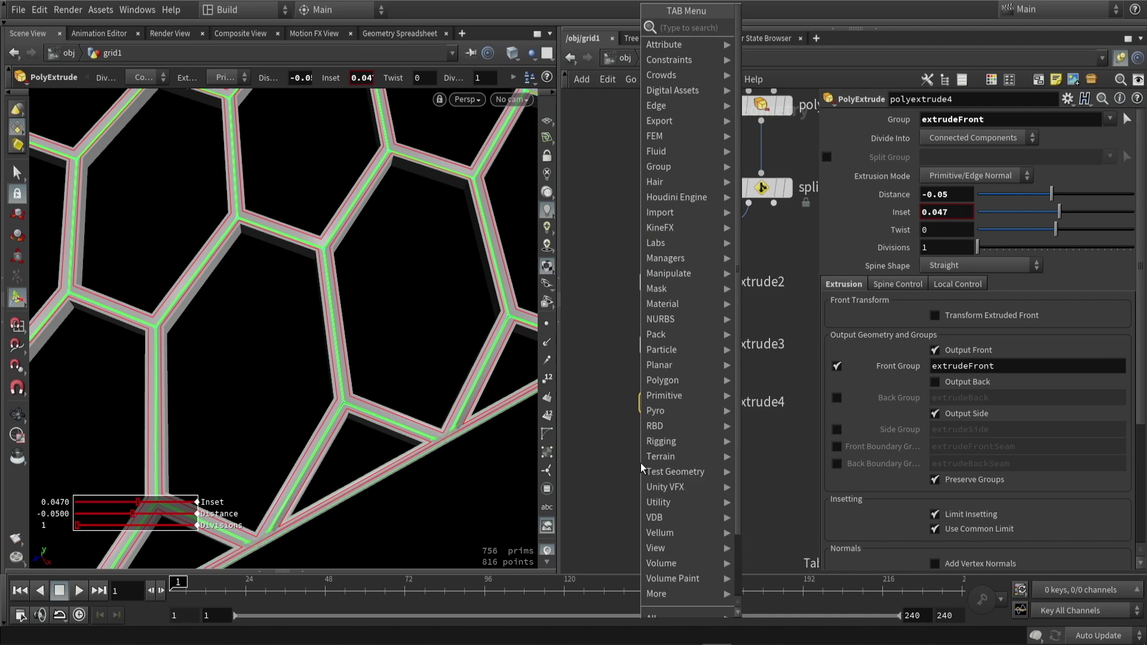
type("fuse")
key("Return")
left_click(657, 496)
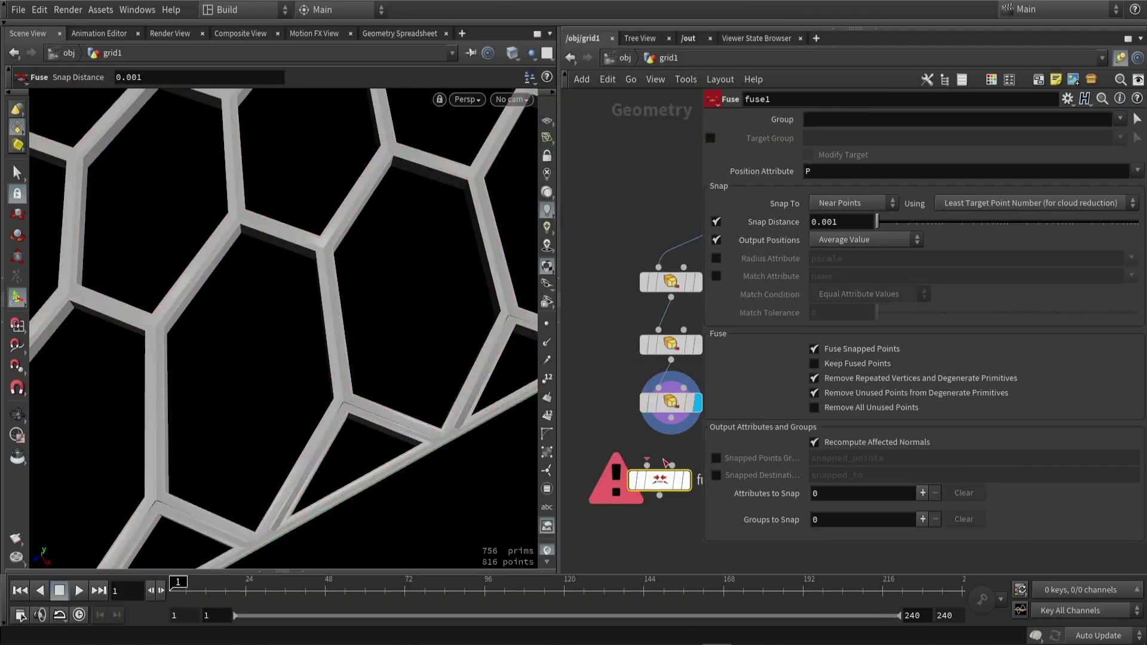
left_click(699, 504)
Set the Fuse node's snap distance to about 0.0104 and inspect the whole honeycomb frame.
middle_click_drag(672, 510, 606, 482)
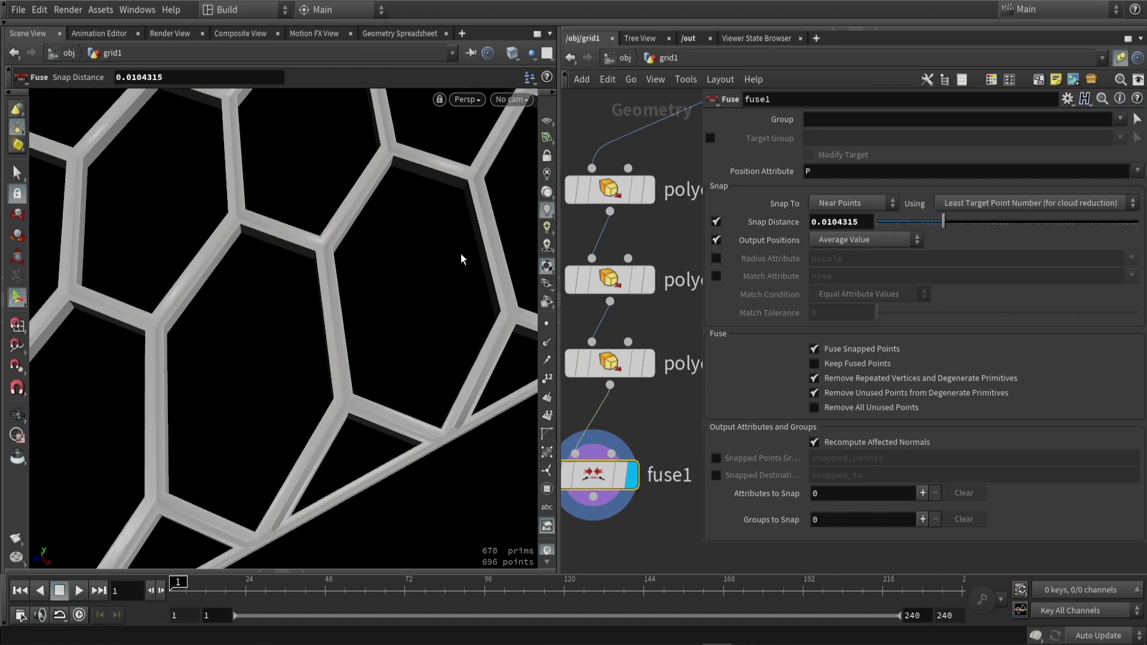
scroll(346, 226, "down", 5)
key("Escape")
left_click_drag(345, 223, 525, 377)
key("Return")
key("p")
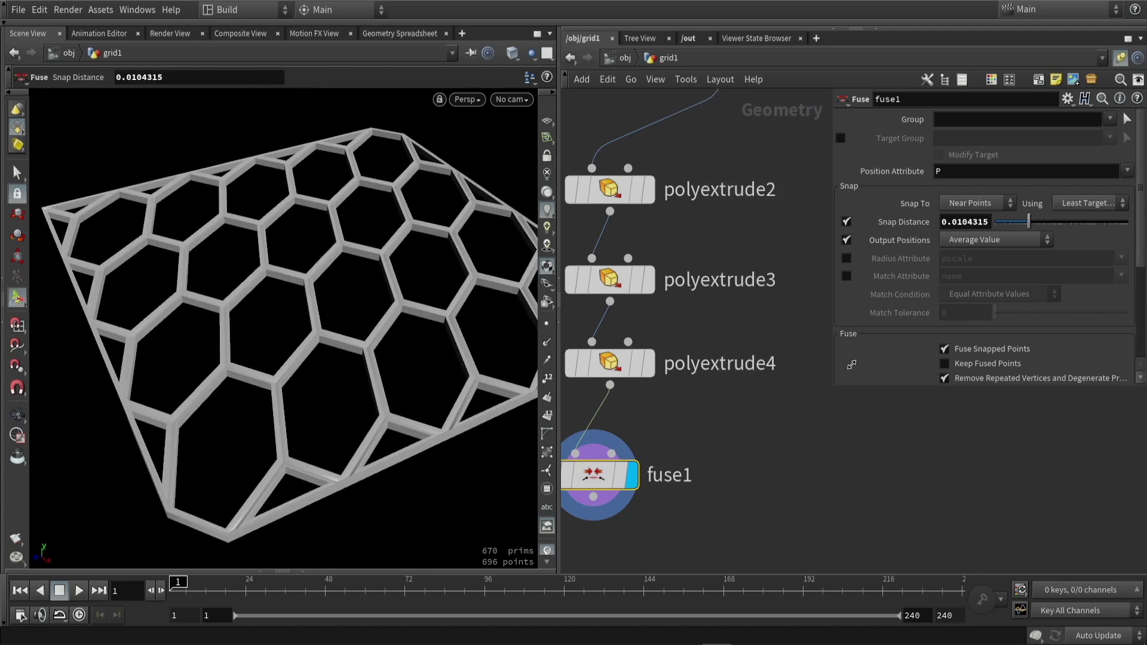
Arrange the chain from polyextrude2 to fuse1 into a neat column below the Split node.
scroll(858, 366, "down", 3)
left_click_drag(829, 453, 738, 242)
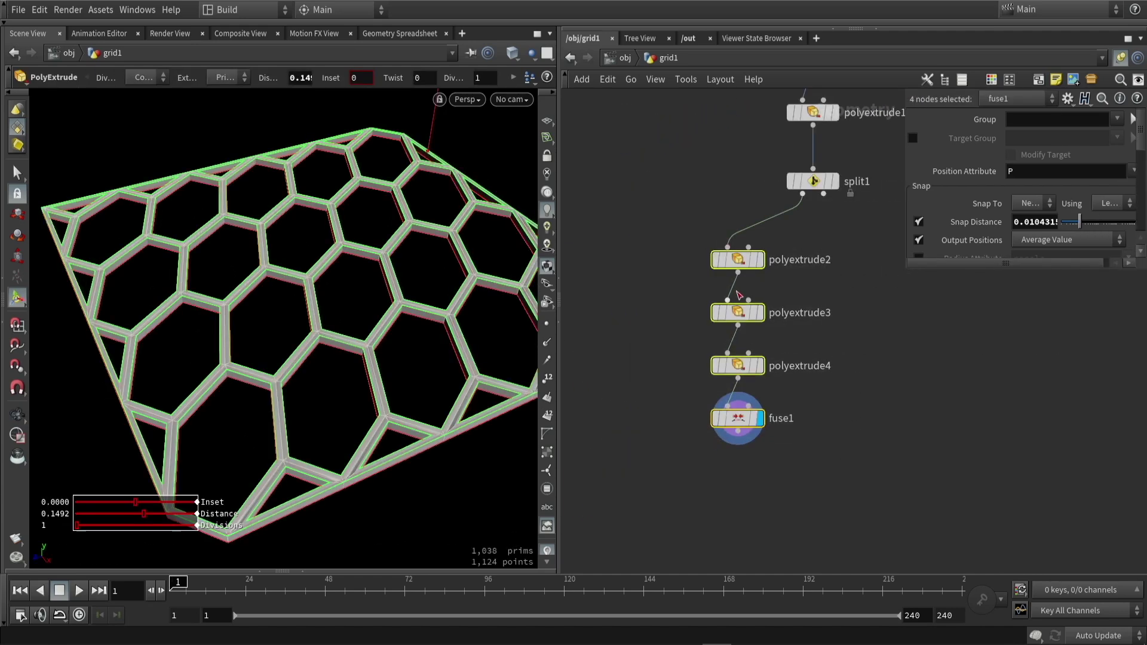
key("l")
left_click(737, 355)
scroll(737, 355, "down", 3)
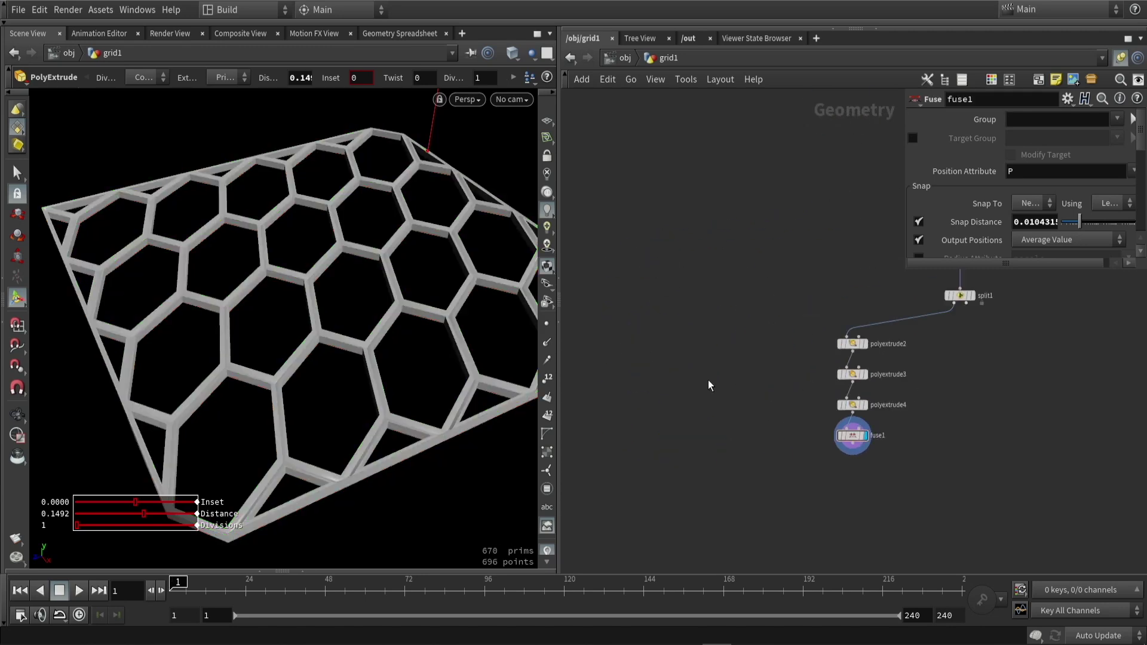
Add a separate Box node beside the honeycomb frame's node chain.
key("Tab")
type("box")
key("Return")
left_click(708, 379)
scroll(708, 378, "up", 4)
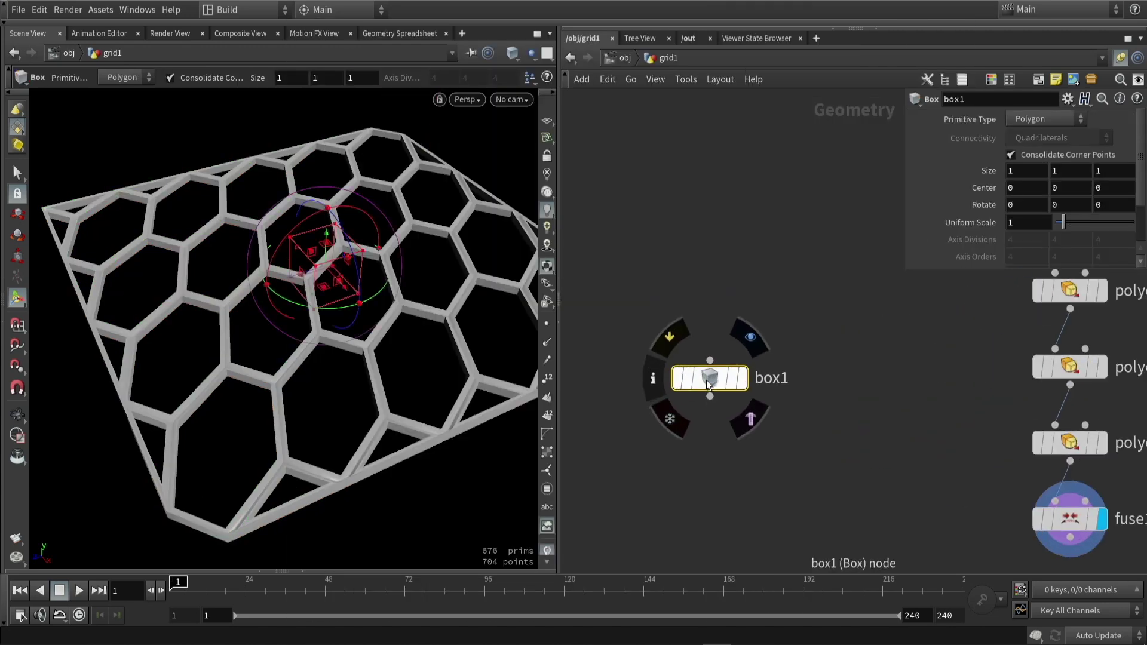
In the top view, move the box to about X 0.364, Z -0.452 and rotate it -45 degrees about Y.
key("Escape")
key("space+4")
key("space+2")
left_click_drag(382, 274, 382, 277)
key("Return")
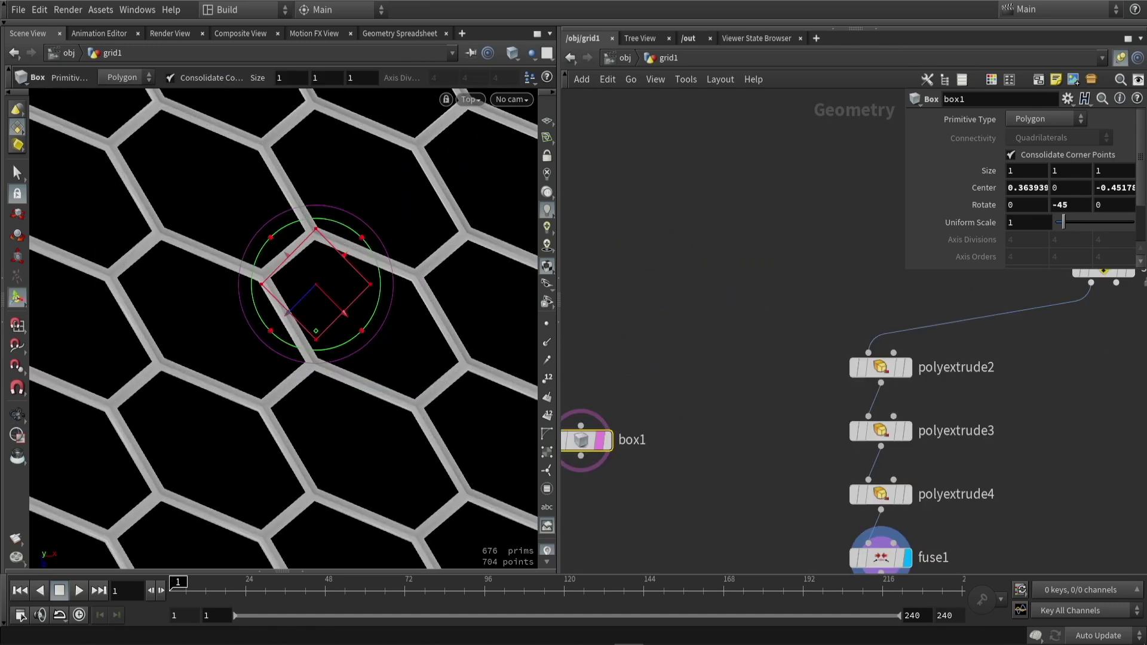
scroll(742, 282, "down", 4)
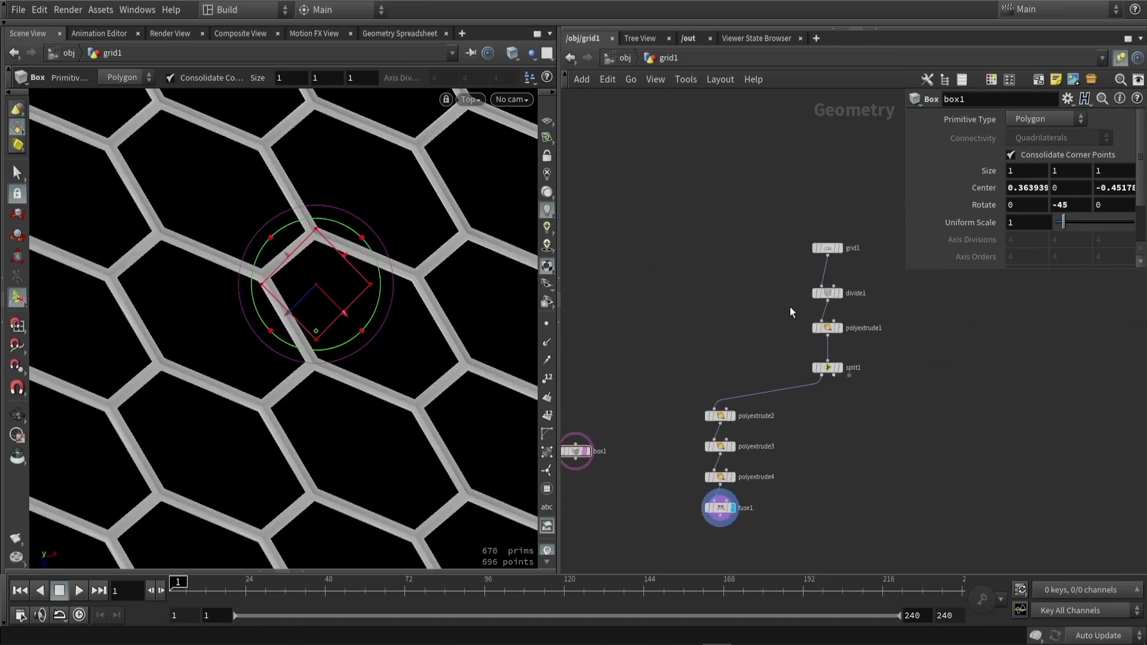
Set the base grid's rows to 6 and check the updated honeycomb layout.
scroll(813, 239, "up", 3)
left_click(813, 239)
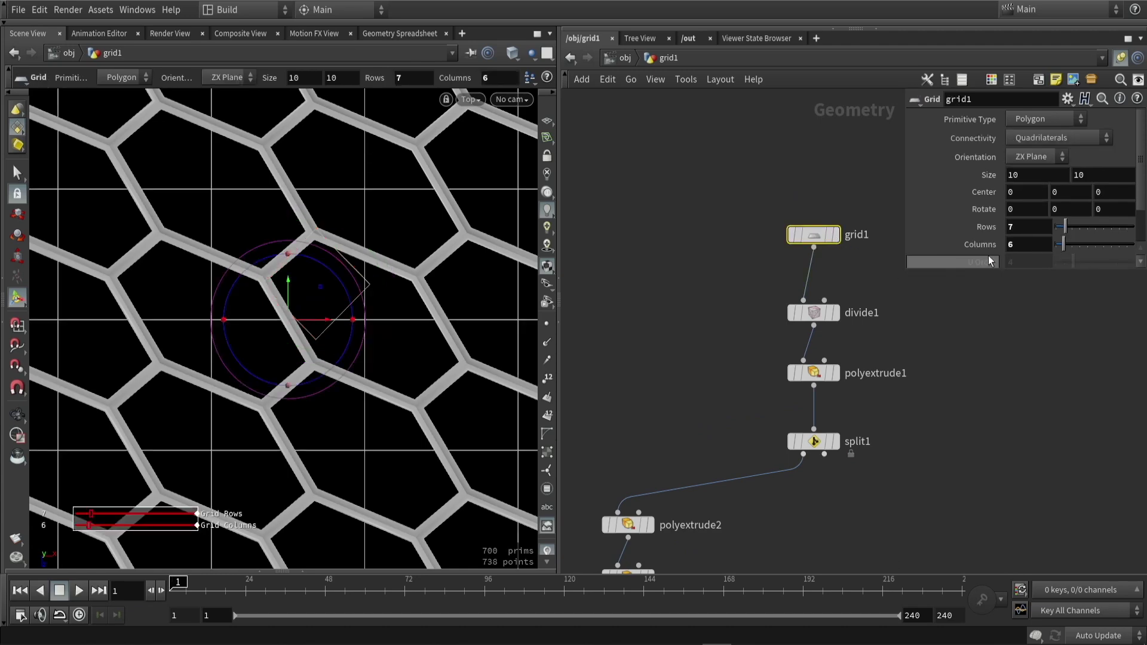
type("6")
key("Return")
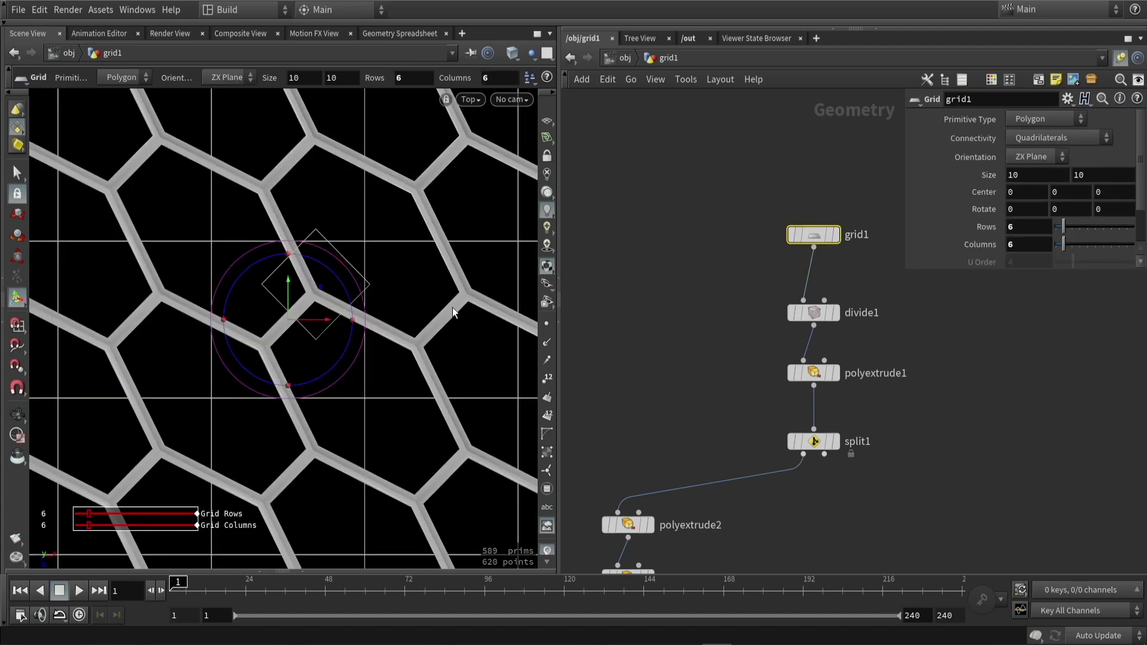
key("Escape")
scroll(311, 311, "up", 3)
scroll(311, 310, "down", 6)
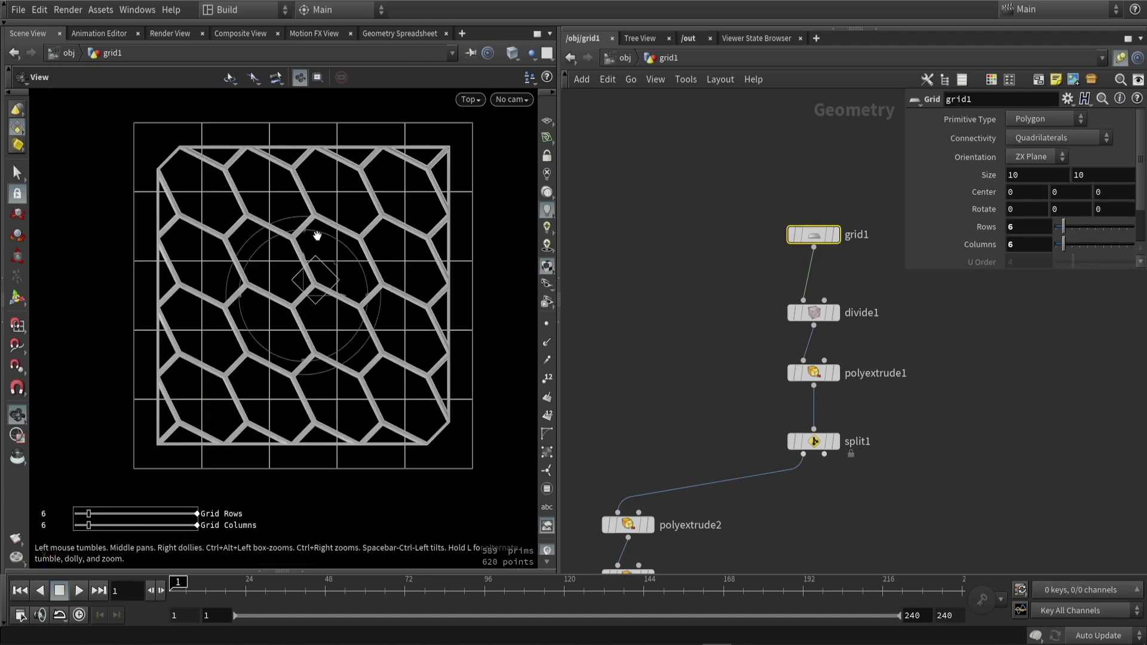
Resize the box to about 14.63 in X and 0.222 in Z, and move it to about X 2.90, Z -3.13.
key("Return")
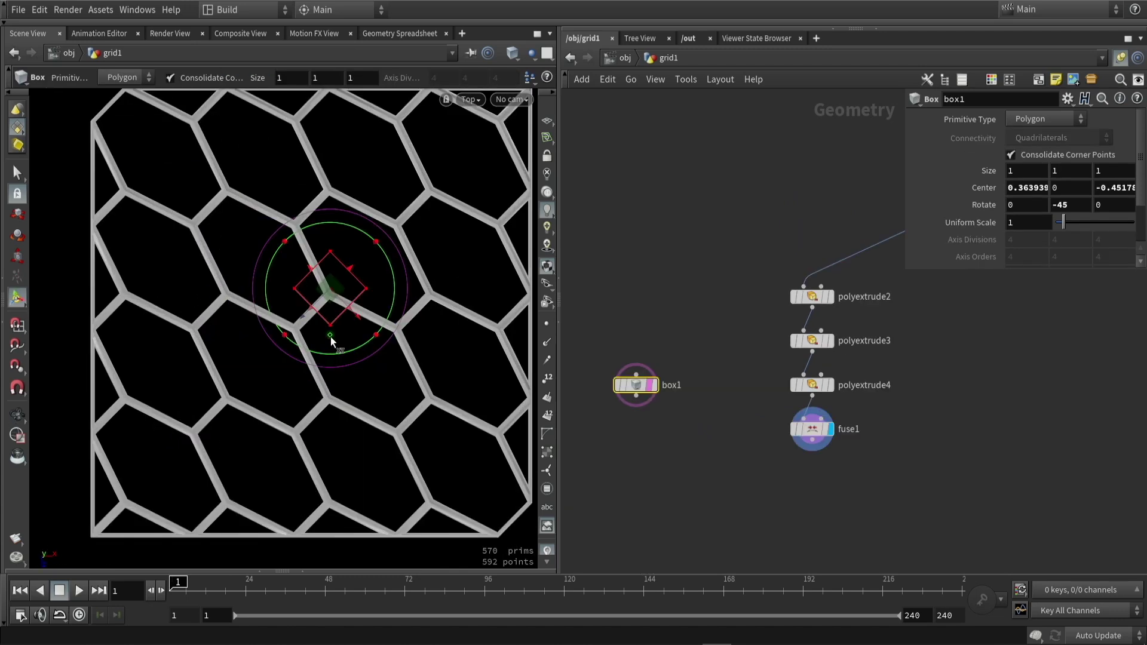
left_click_drag(331, 336, 490, 465)
key("space+h")
scroll(328, 350, "up", 6)
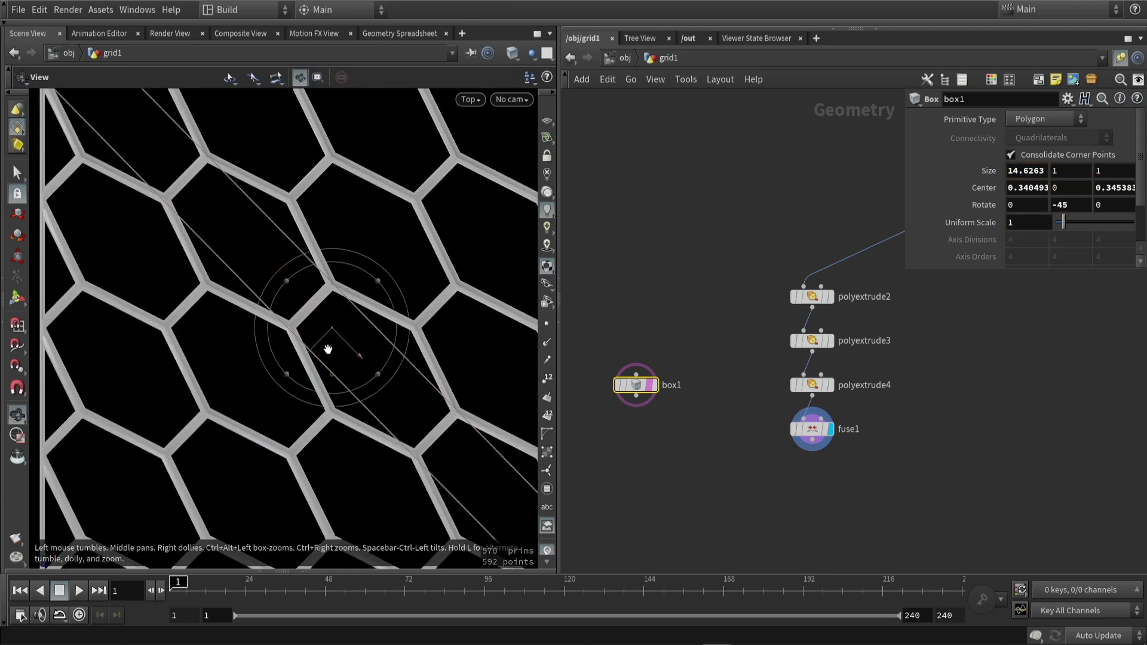
scroll(309, 353, "up", 2)
left_click_drag(298, 349, 359, 313, "shift")
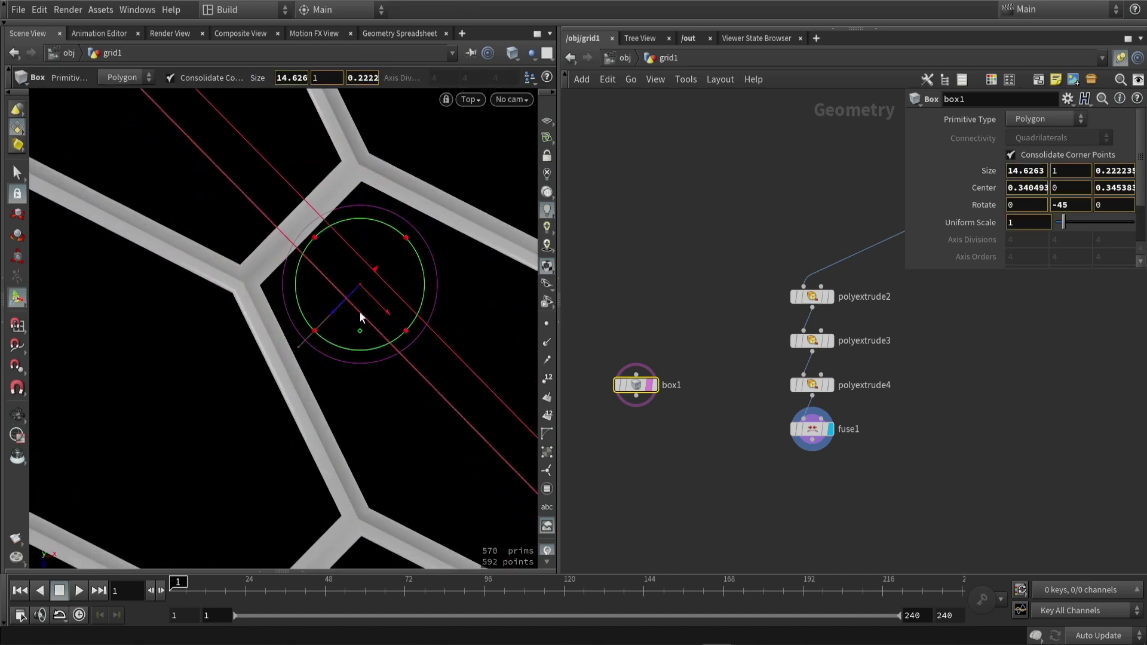
scroll(360, 313, "down", 5)
left_click_drag(318, 382, 399, 277)
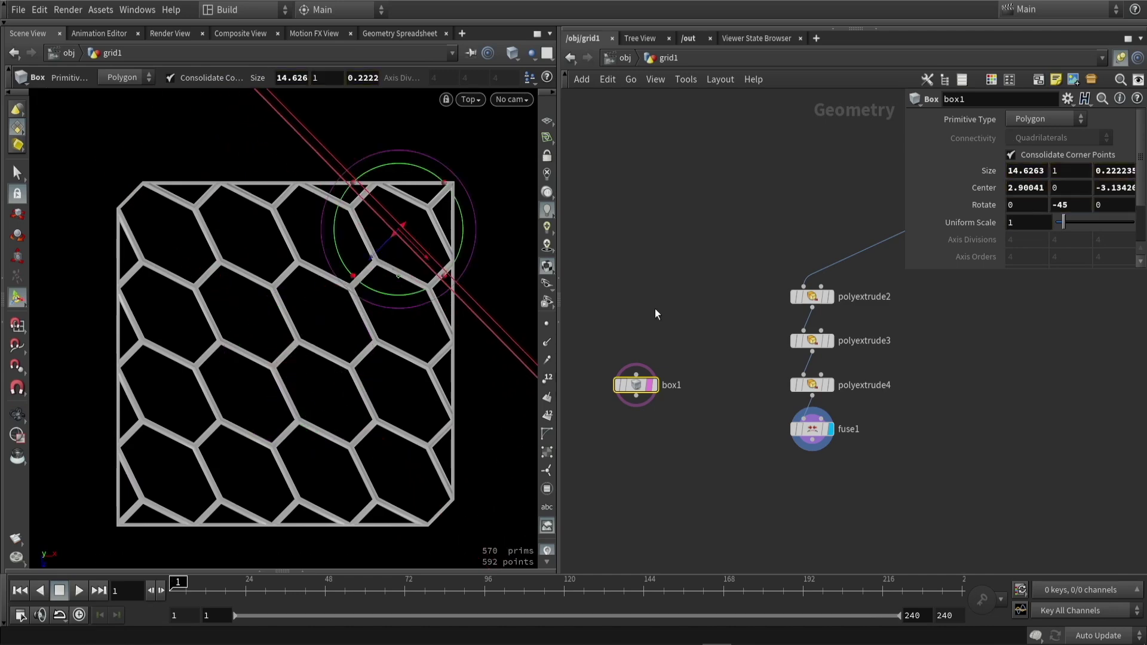
Add a Copy and Transform node after box1 and offset the copy by about X -1.07, Z 0.87.
key("Tab")
key("Return")
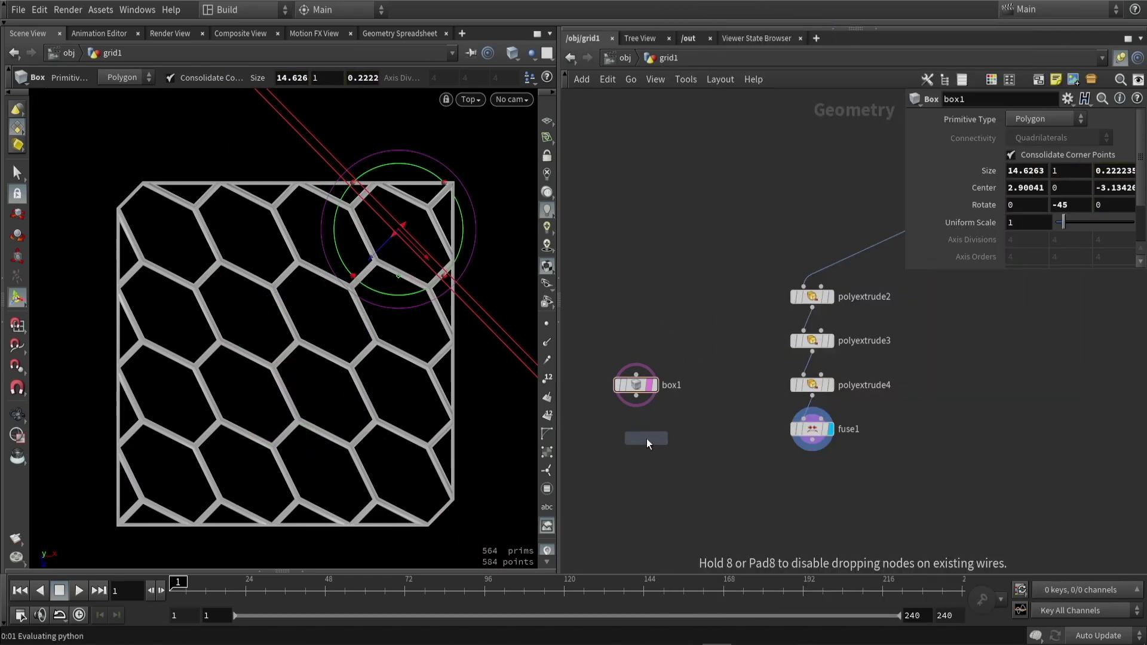
left_click(631, 429)
scroll(631, 426, "up", 3)
left_click_drag(644, 369, 644, 451)
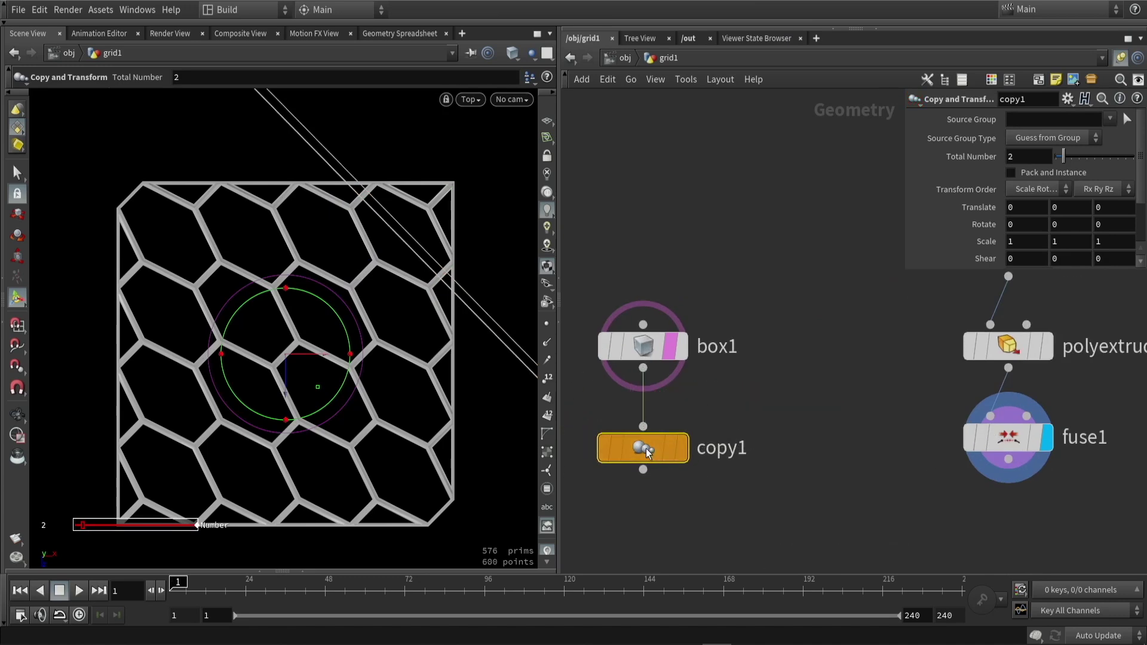
left_click_drag(317, 385, 270, 425)
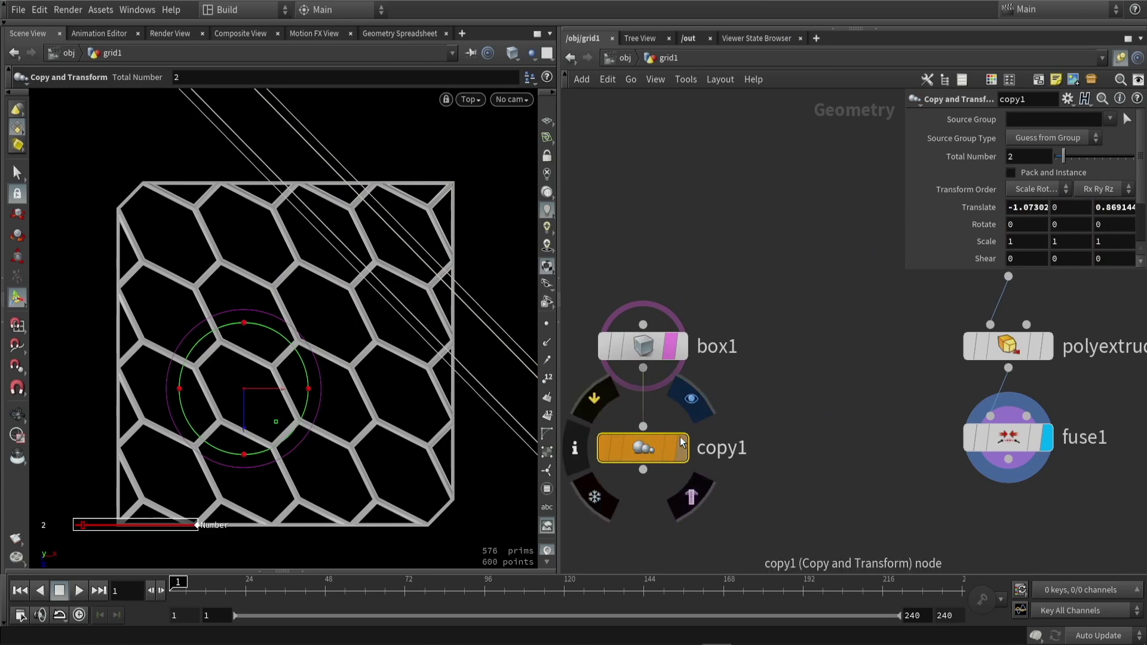
Display copy1 over the templated frame, set its total number to 7 and adjust the translation to about X -1.092, Z 0.918.
key("r")
left_click(1047, 485)
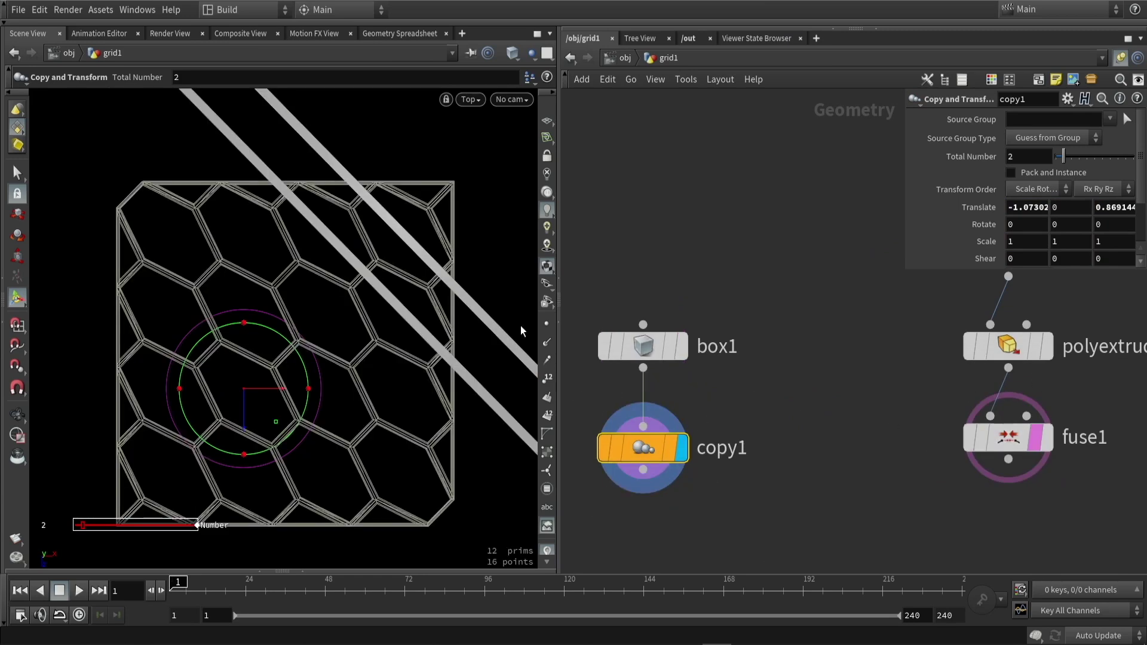
key("space+h")
left_click_drag(1065, 160, 1076, 162)
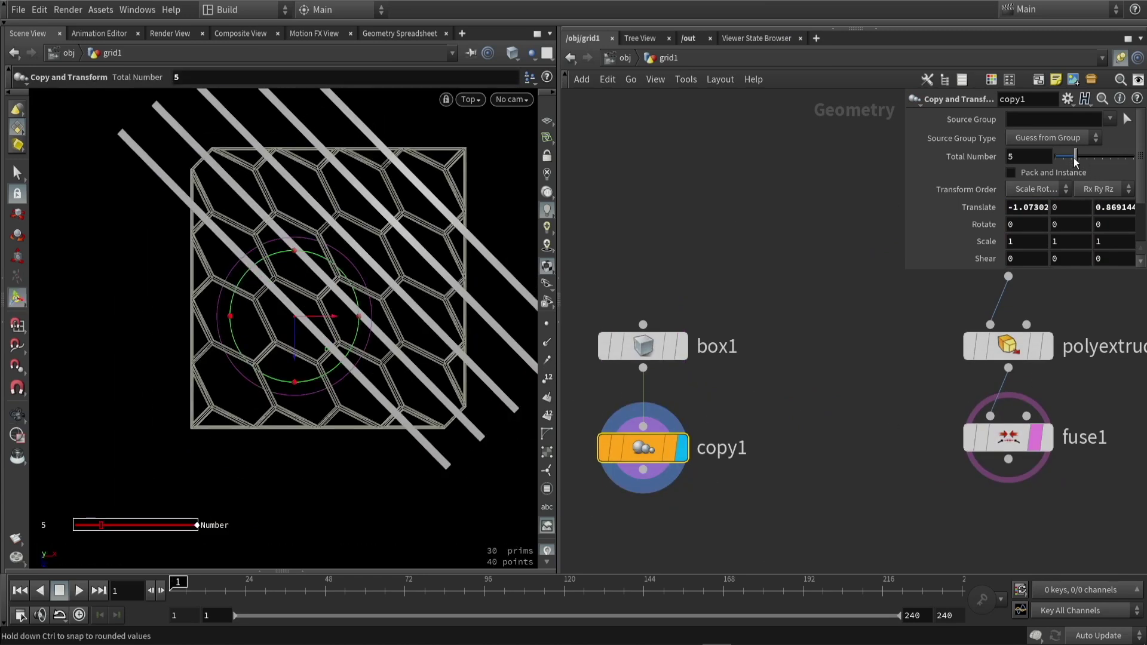
left_click_drag(300, 332, 325, 382)
scroll(308, 397, "up", 3)
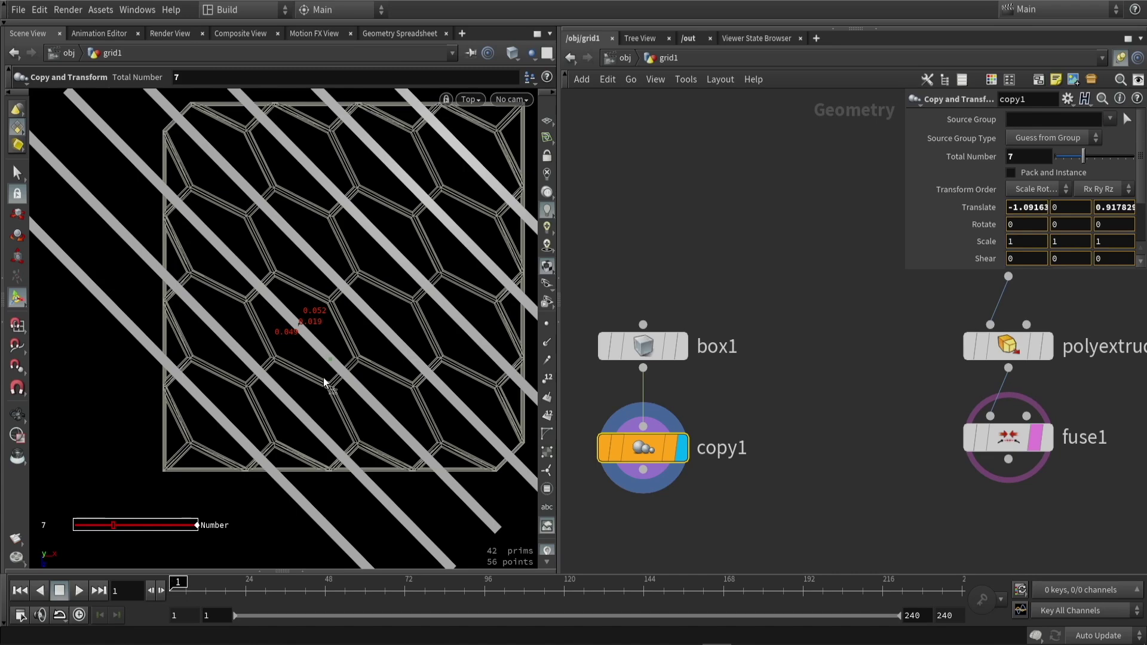
Flatten box1 to a height of about 0.091 and center it at about Y 0.099, in line with the frame.
left_click_drag(324, 383, 382, 263)
left_click(647, 349)
left_click_drag(383, 334, 317, 248)
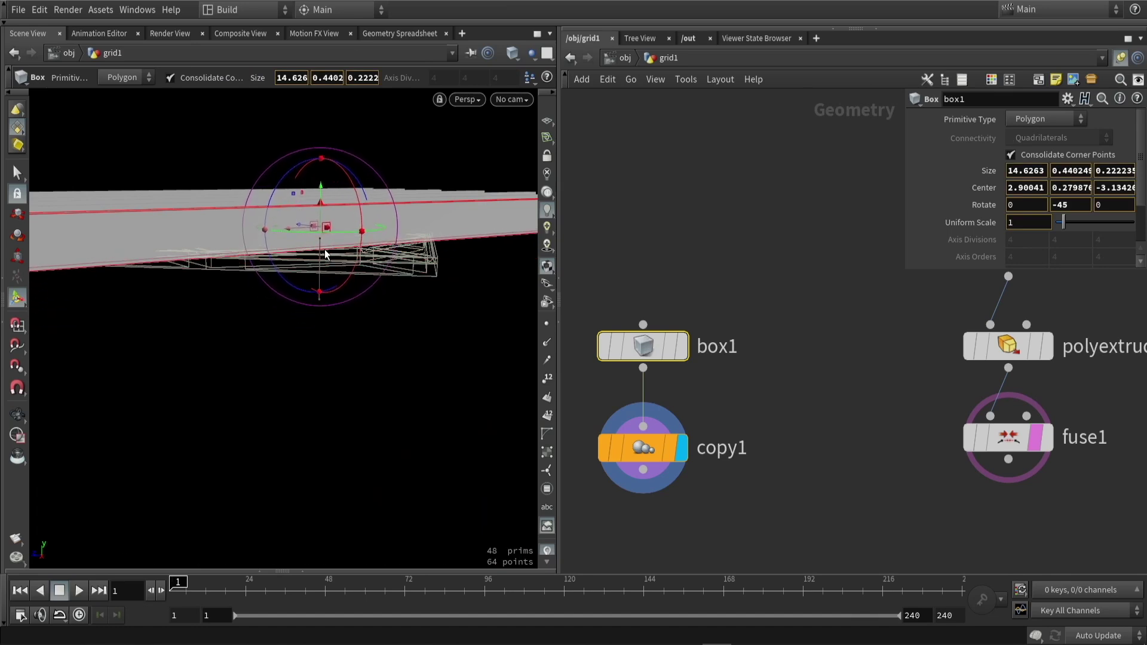
key("Escape")
key("Return")
left_click_drag(352, 199, 337, 246)
scroll(666, 305, "down", 2)
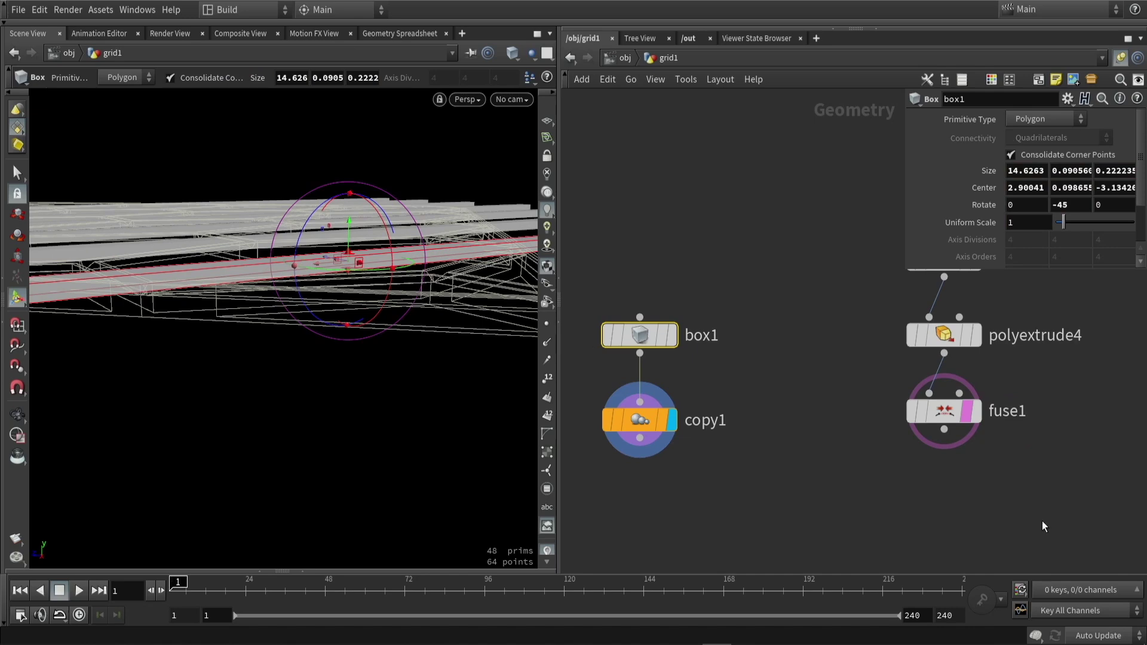
Combine copy1 and fuse1 in a Merge node and display the merged bars and honeycomb frame.
left_click_drag(1013, 515, 669, 419)
scroll(735, 353, "down", 2)
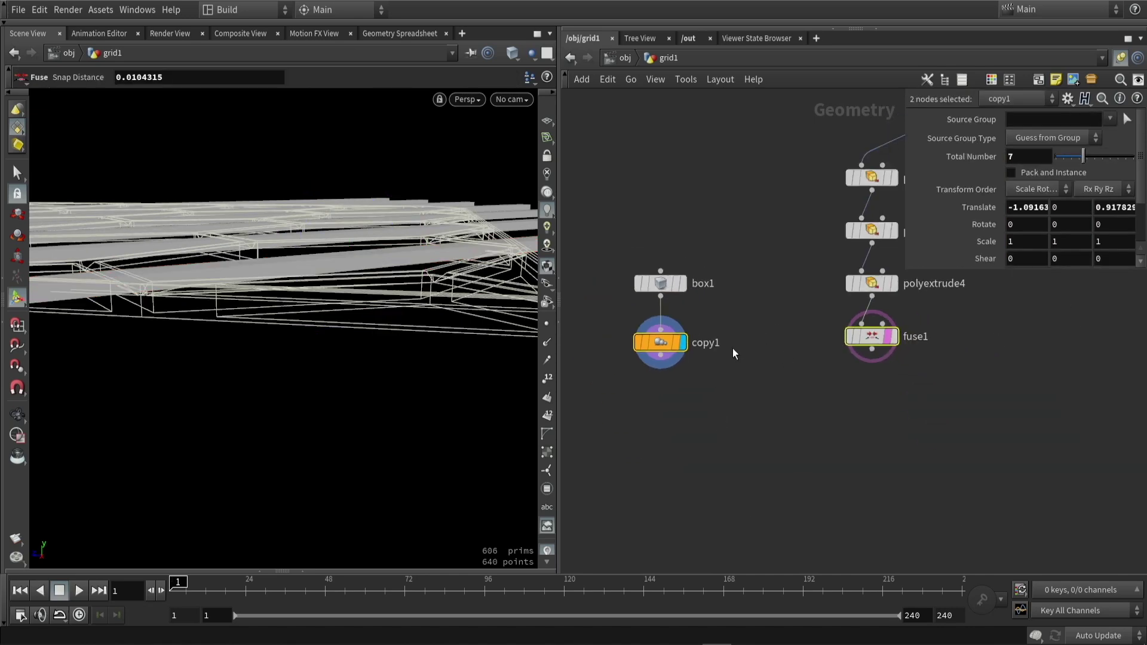
left_click(777, 430)
scroll(776, 466, "up", 2)
left_click_drag(780, 425, 786, 469)
key("Escape")
left_click_drag(431, 311, 395, 285)
scroll(703, 300, "down", 2)
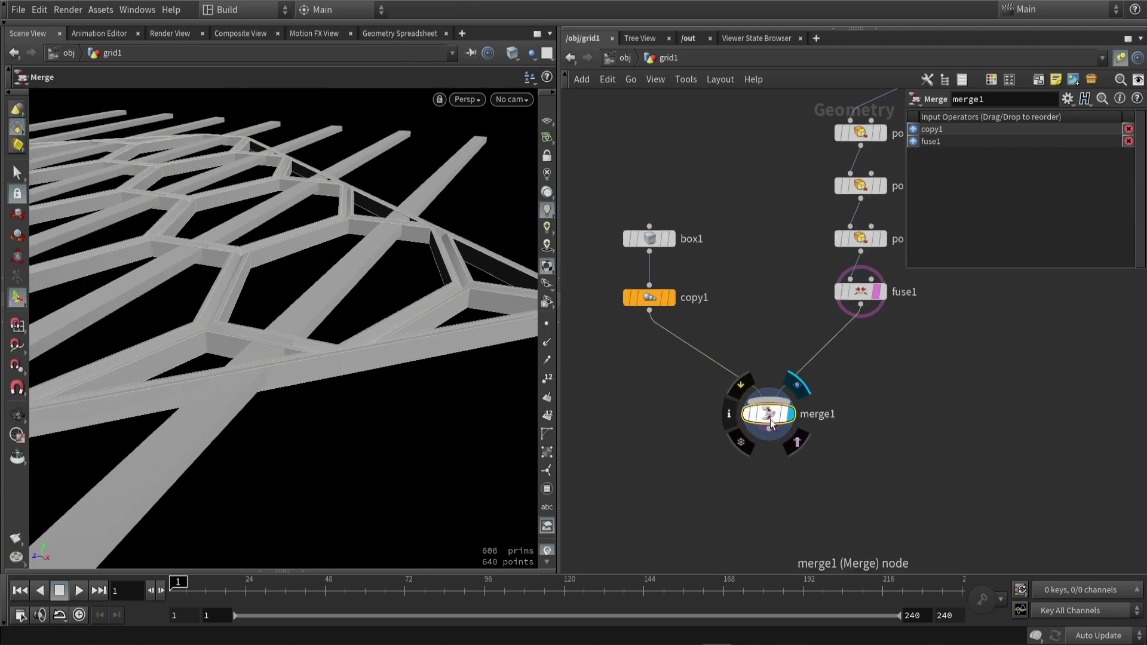
Raise box1's height to about 0.153 and taper the bar by scaling its top face in an Edit node before copy1.
left_click(650, 240)
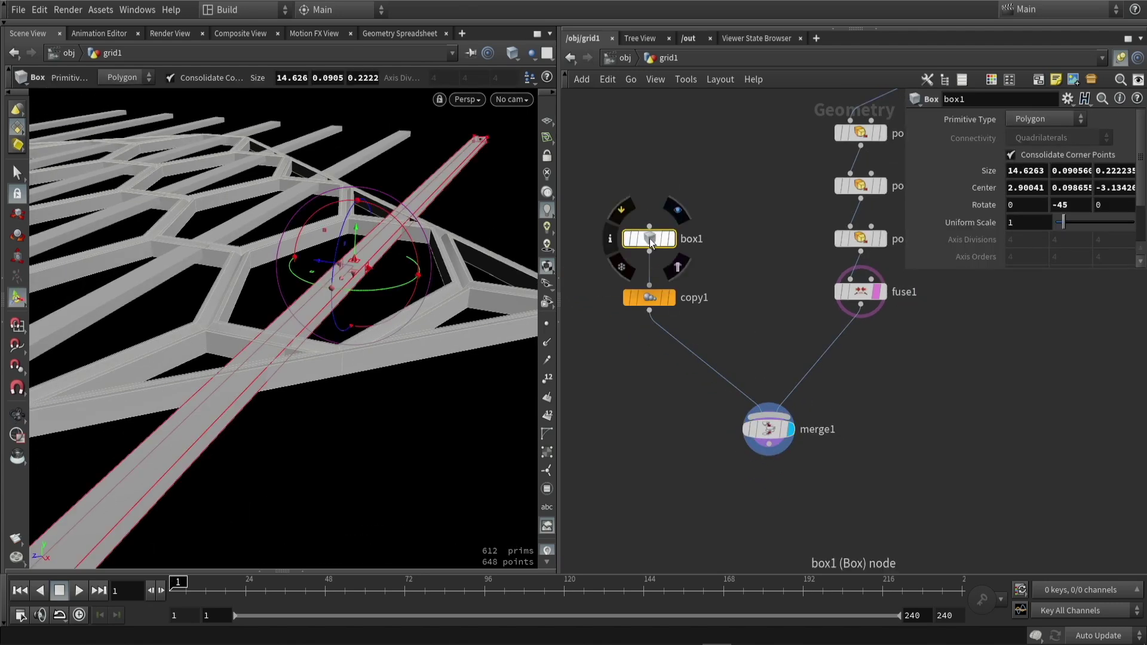
left_click_drag(442, 224, 367, 257)
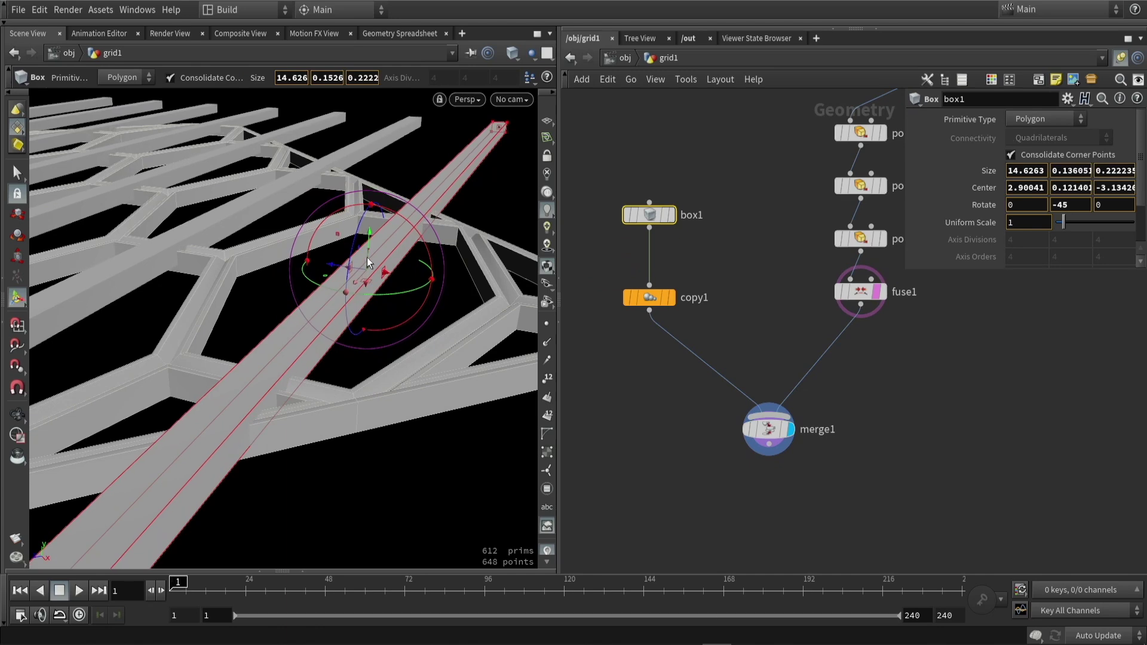
key("s")
left_click(302, 329)
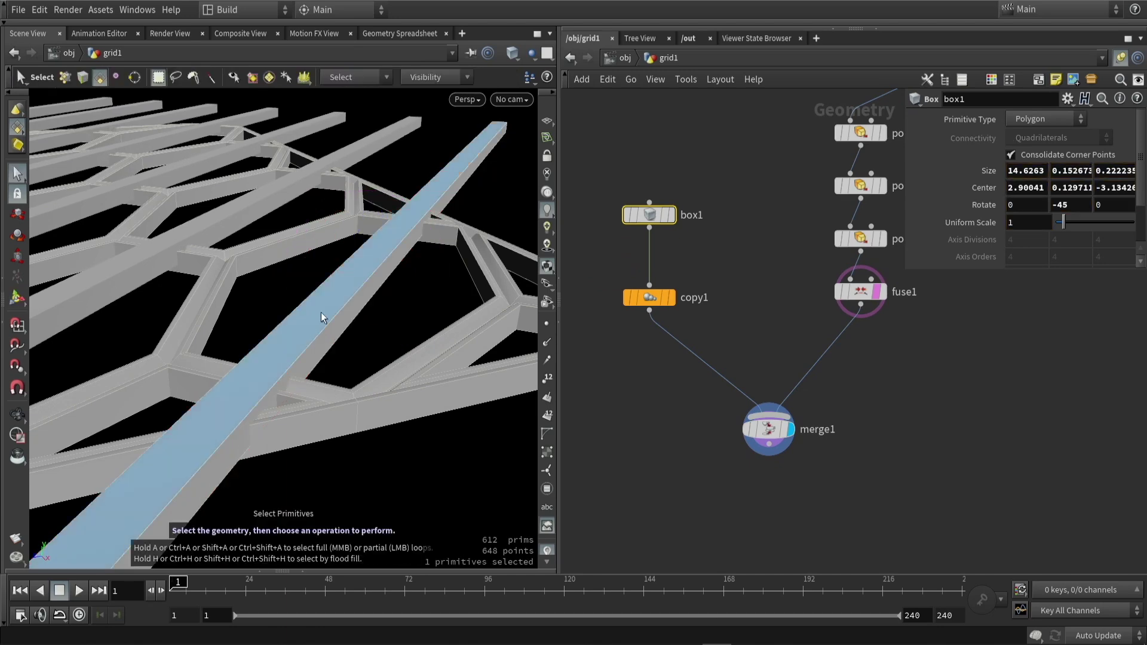
key("e")
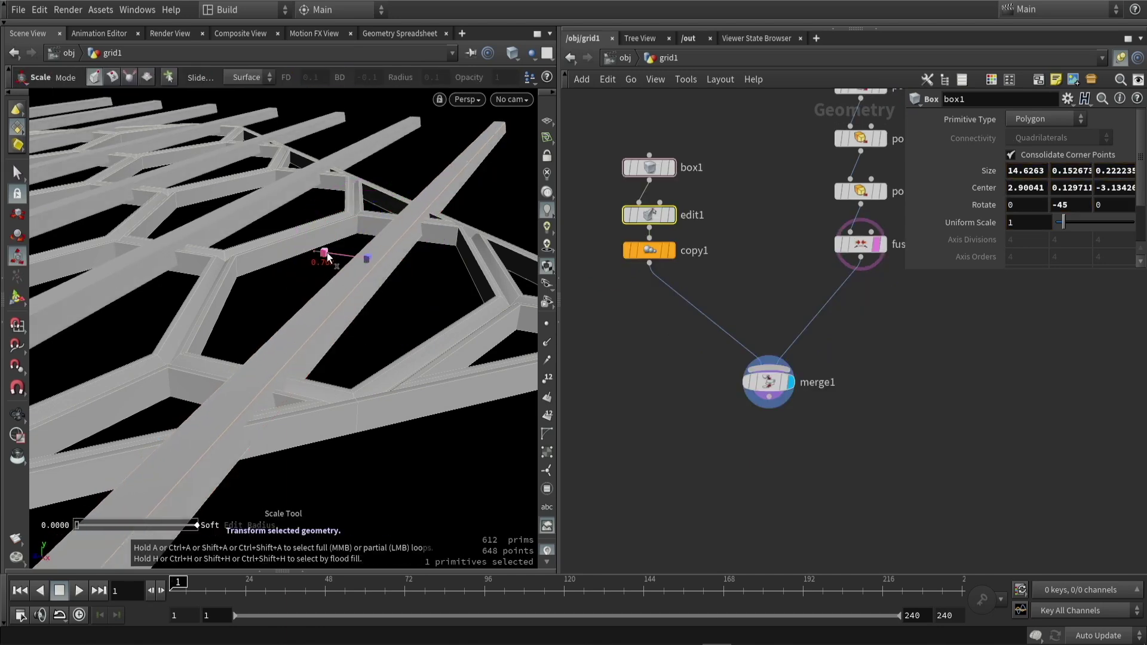
key("Escape")
left_click_drag(335, 256, 356, 242)
key("e")
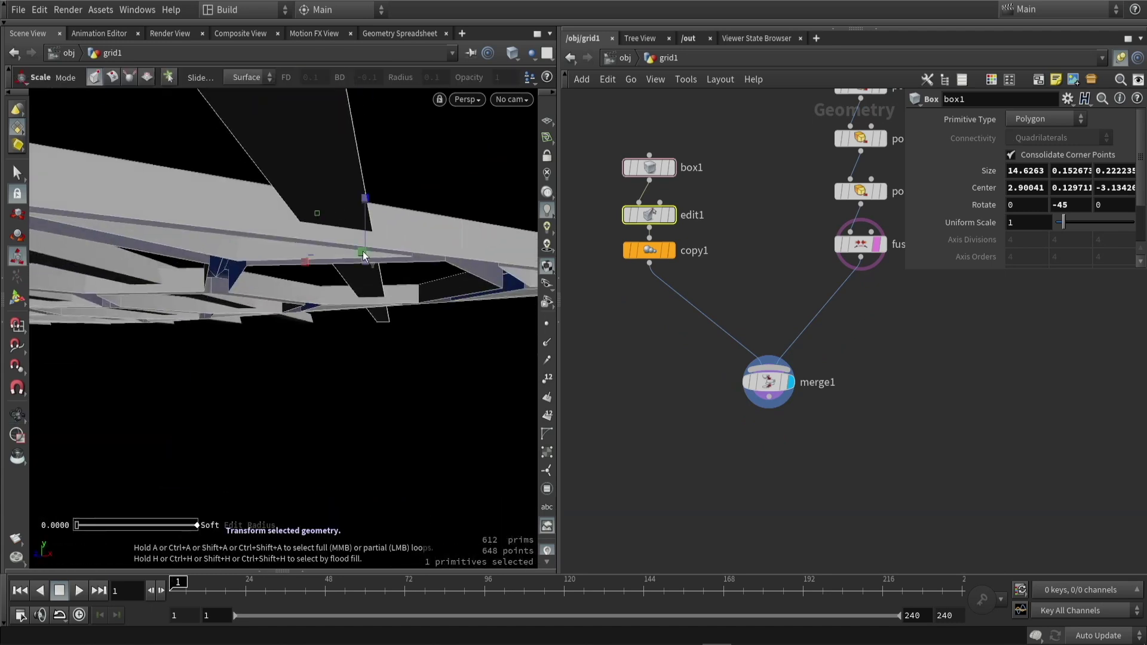
left_click(373, 306)
key("Escape")
left_click_drag(431, 278, 376, 239)
scroll(376, 239, "down", 10)
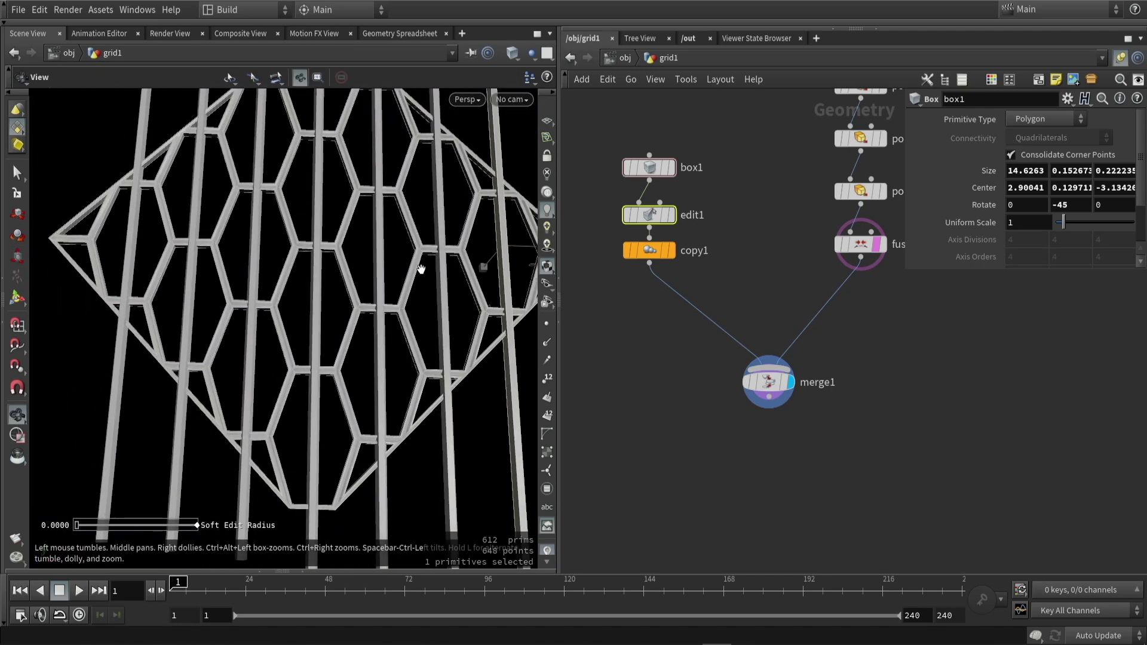
key("e")
Add a Boolean node below the bar node chain.
key("Tab")
type("b")
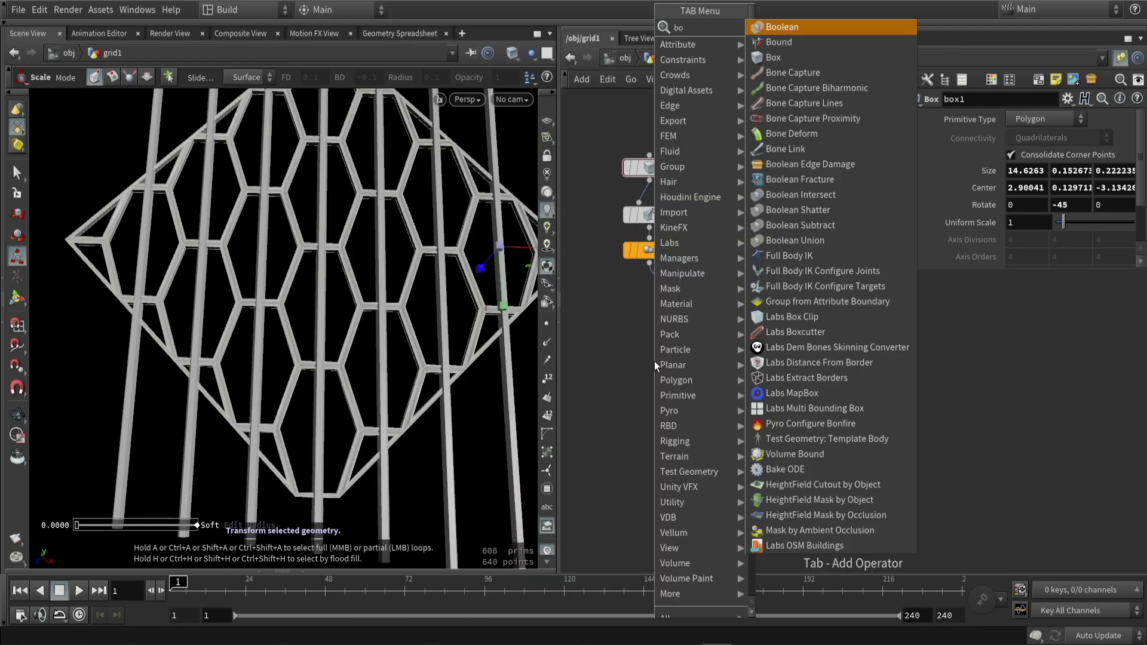
key("Return")
scroll(715, 384, "down", 3)
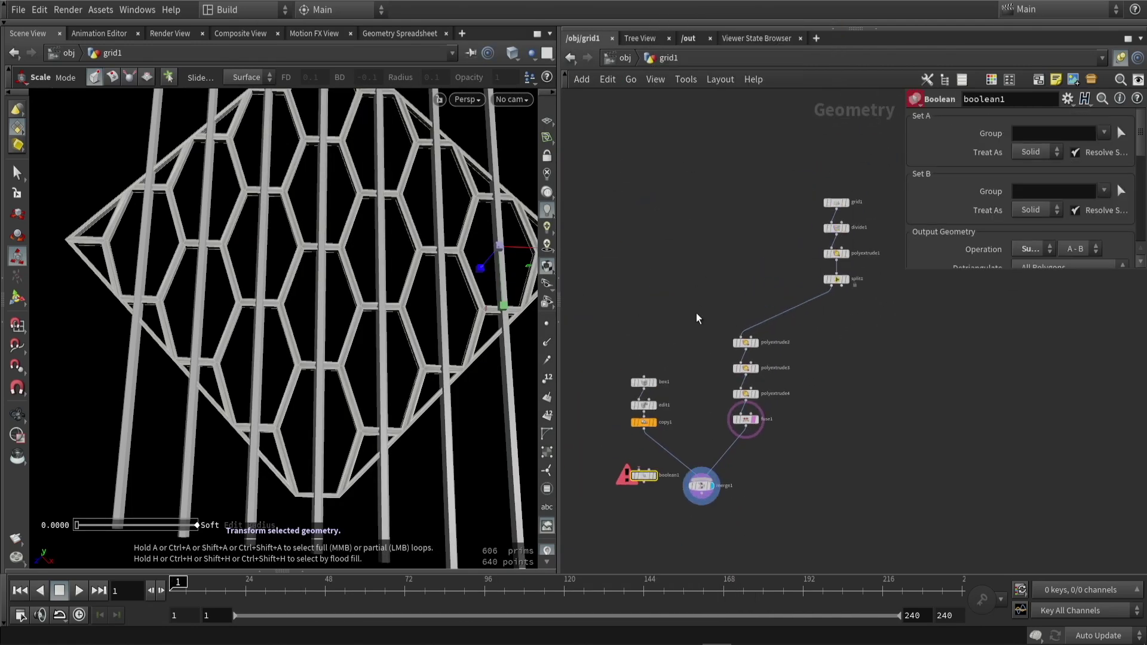
Display divide1 and branch a new PolyExtrude node off its output.
scroll(827, 228, "up", 3)
left_click(843, 228)
left_click(830, 230)
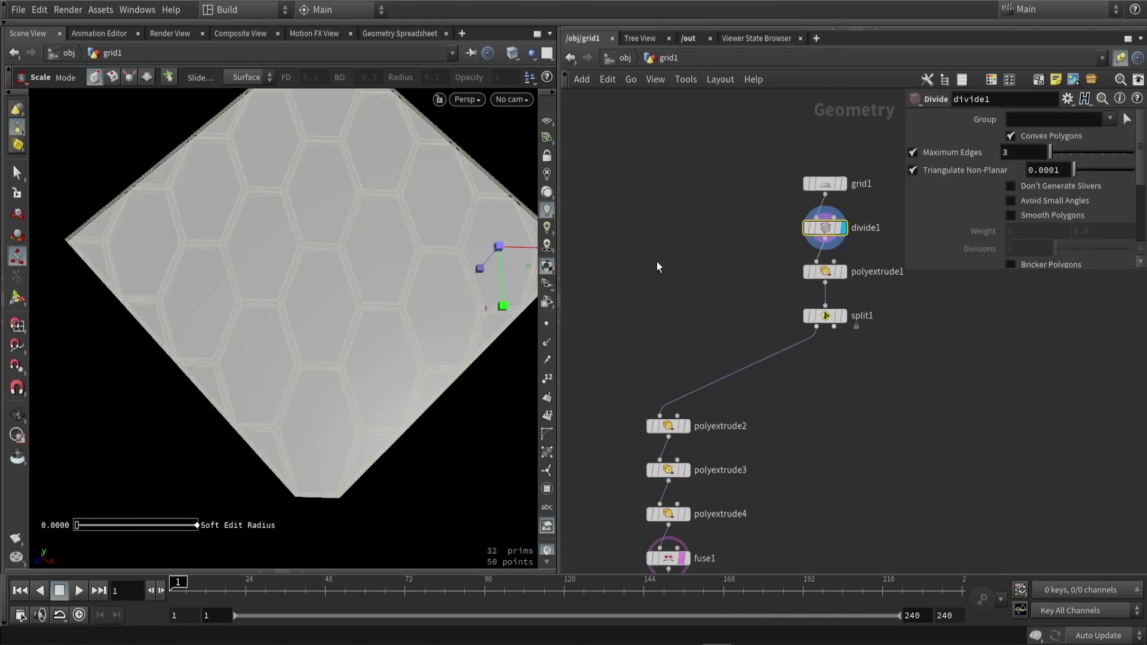
key("Tab")
type("extru")
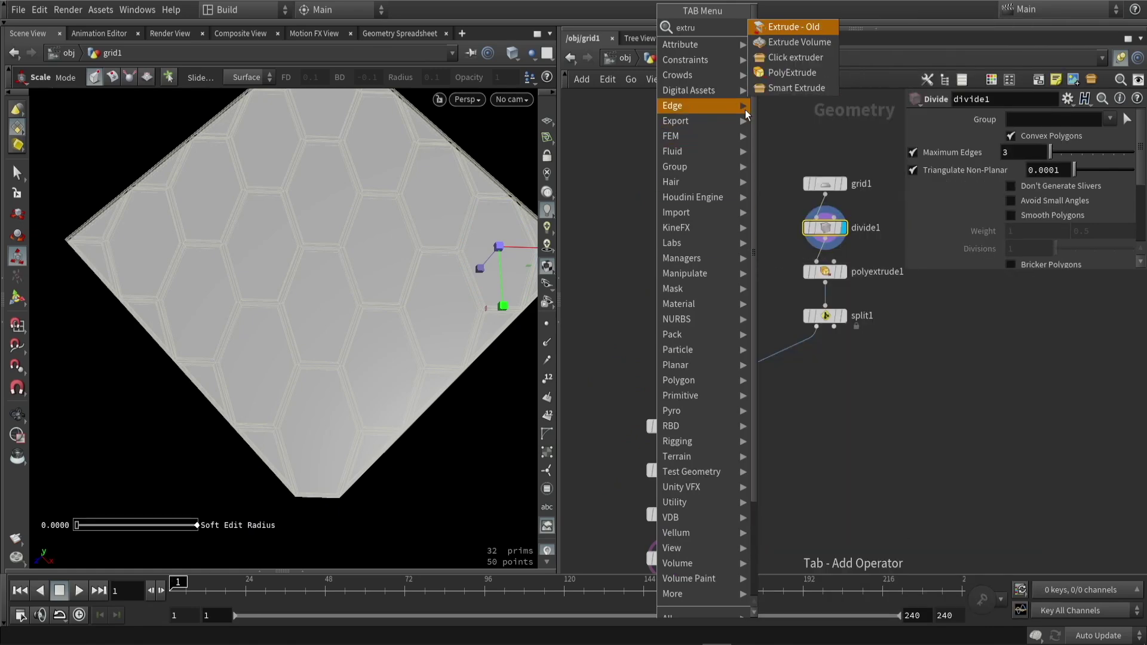
left_click(777, 72)
left_click(696, 280)
left_click_drag(825, 246, 707, 270)
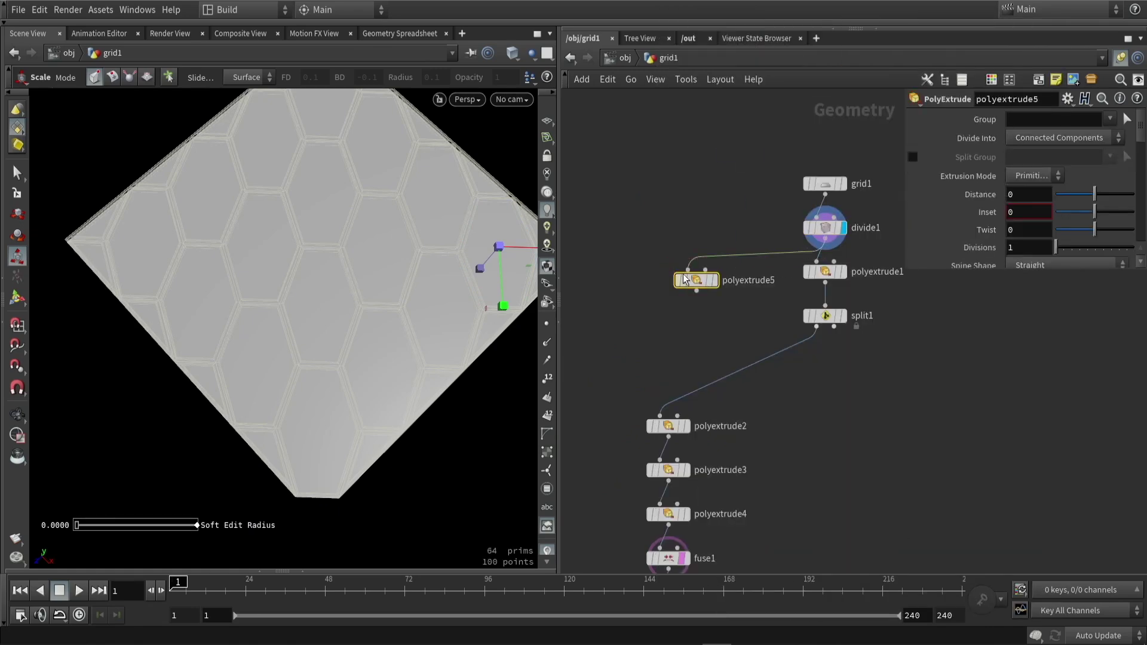
Place polyextrude5 beside the bar chain and wire copy1 and polyextrude5 into the Boolean's first and second inputs.
key("h")
left_click_drag(780, 240, 674, 454)
scroll(665, 391, "up", 3)
scroll(746, 391, "up", 2)
left_click_drag(810, 351, 660, 490)
Display polyextrude5, extrude the panel outline by about 1.398 and enable Output Back to close the volume.
key("r")
left_click(809, 332)
key("r")
left_click(17, 296)
left_click_drag(197, 251, 277, 116, "alt")
scroll(1046, 185, "down", 5)
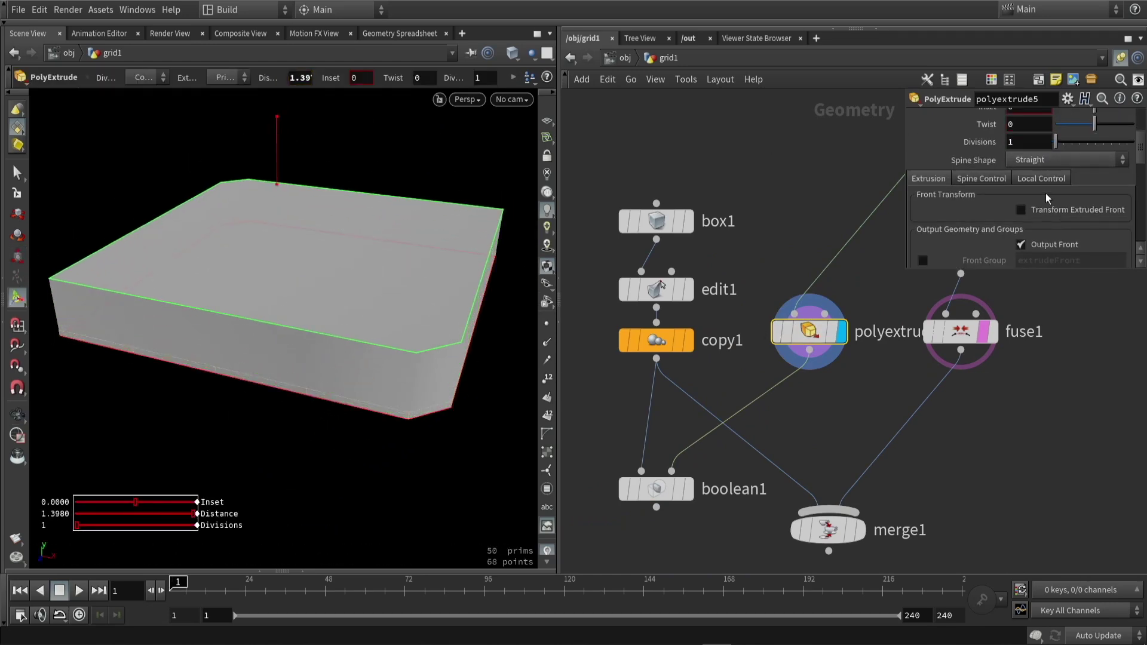
Display boolean1 and set its operation to Intersect to trim the bars to the panel volume.
left_click(689, 489)
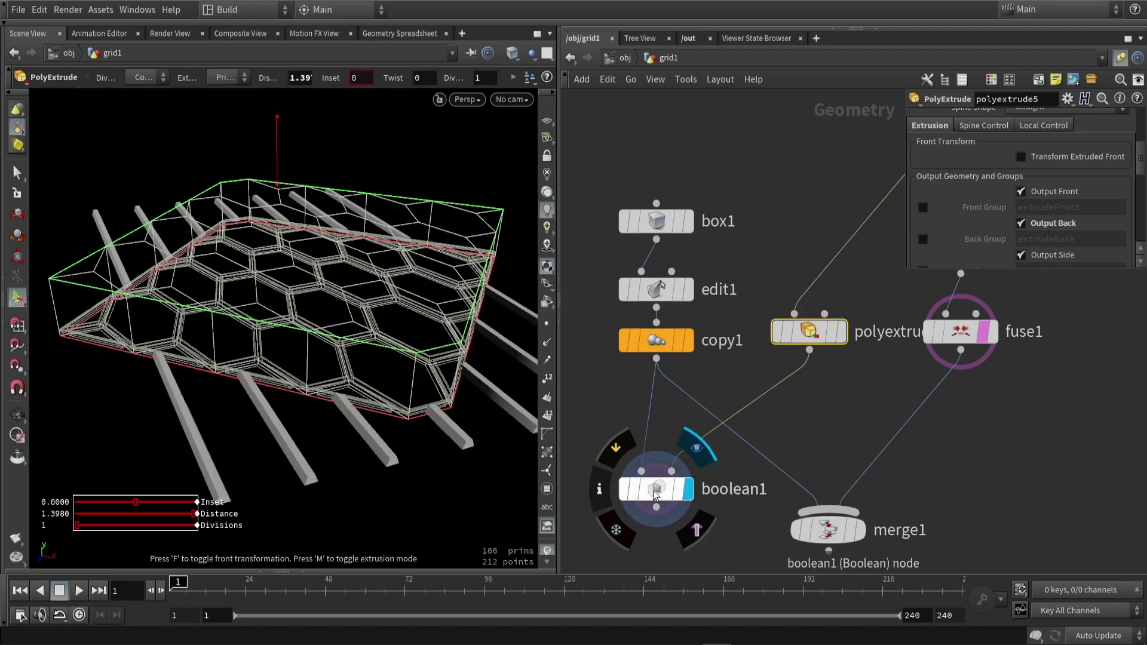
left_click(656, 489)
scroll(996, 227, "down", 1)
left_click(1033, 230)
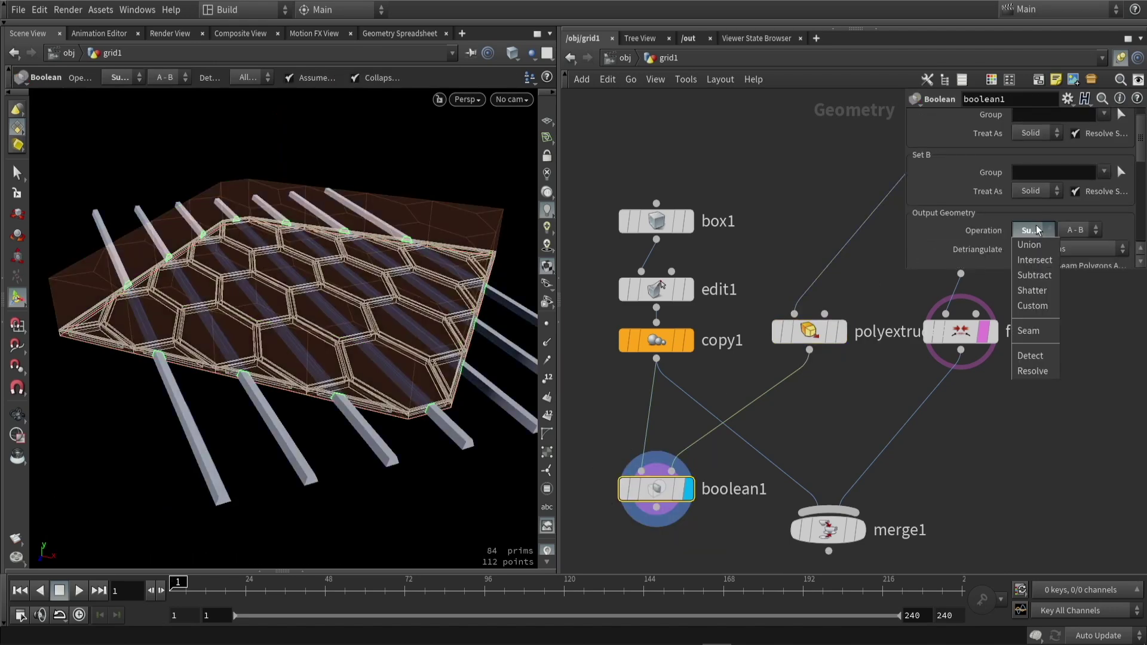
left_click(1036, 261)
Feed boolean1 into merge1 in place of copy1 and display the merged panel.
left_click_drag(711, 404, 644, 390)
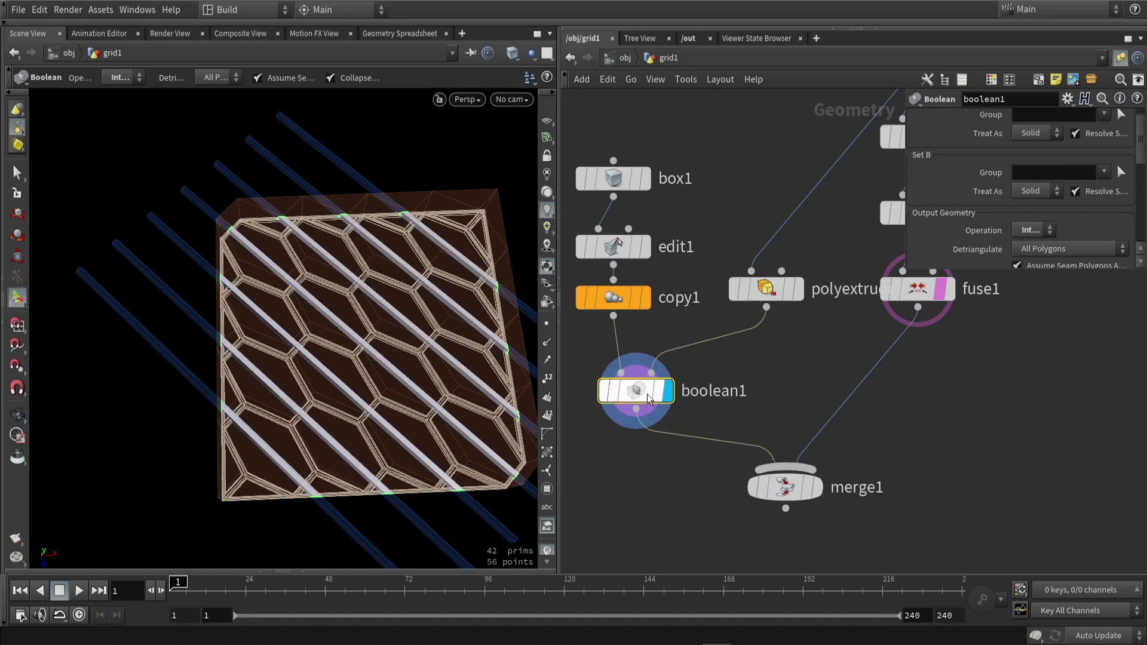
left_click(816, 487)
left_click_drag(314, 293, 382, 311)
Switch the network connections to the rounded wire style and save the scene as Sci-fi_Panel_01.hip.
middle_click_drag(972, 413, 855, 420)
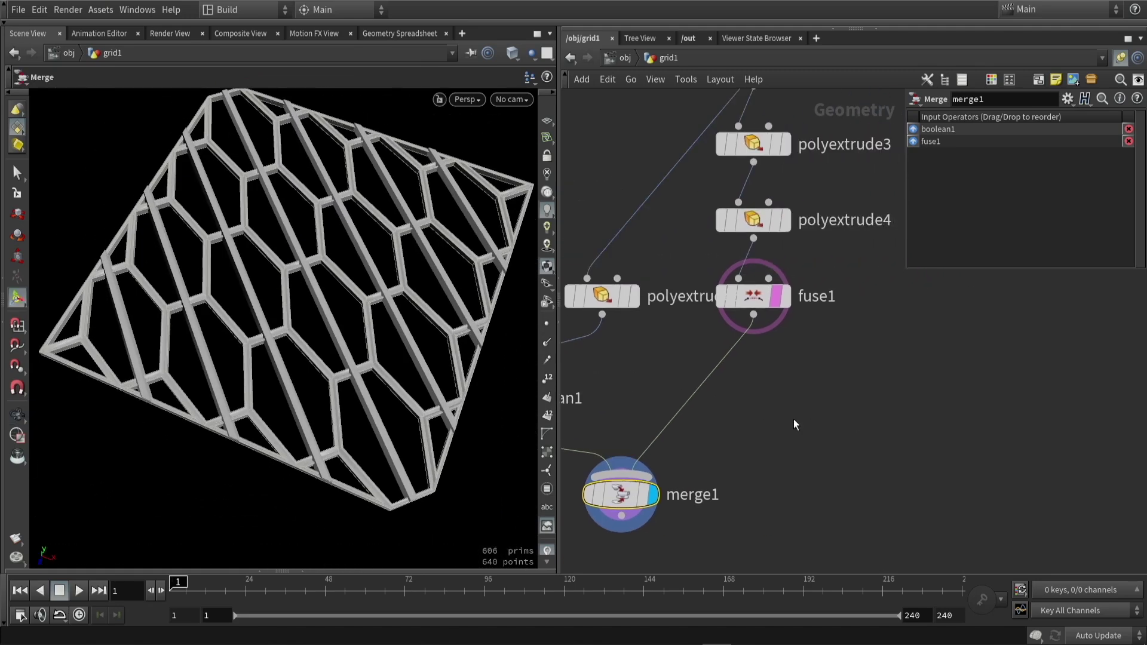
scroll(855, 420, "down", 5)
middle_click_drag(740, 386, 733, 392)
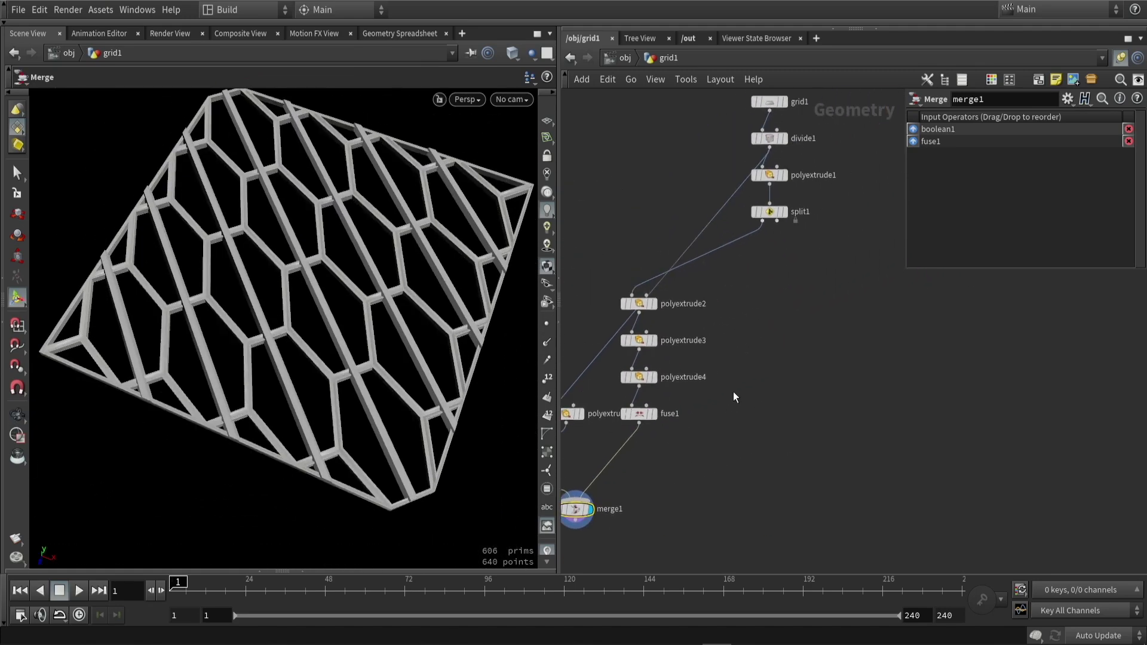
key("shift+s")
scroll(733, 391, "down", 1)
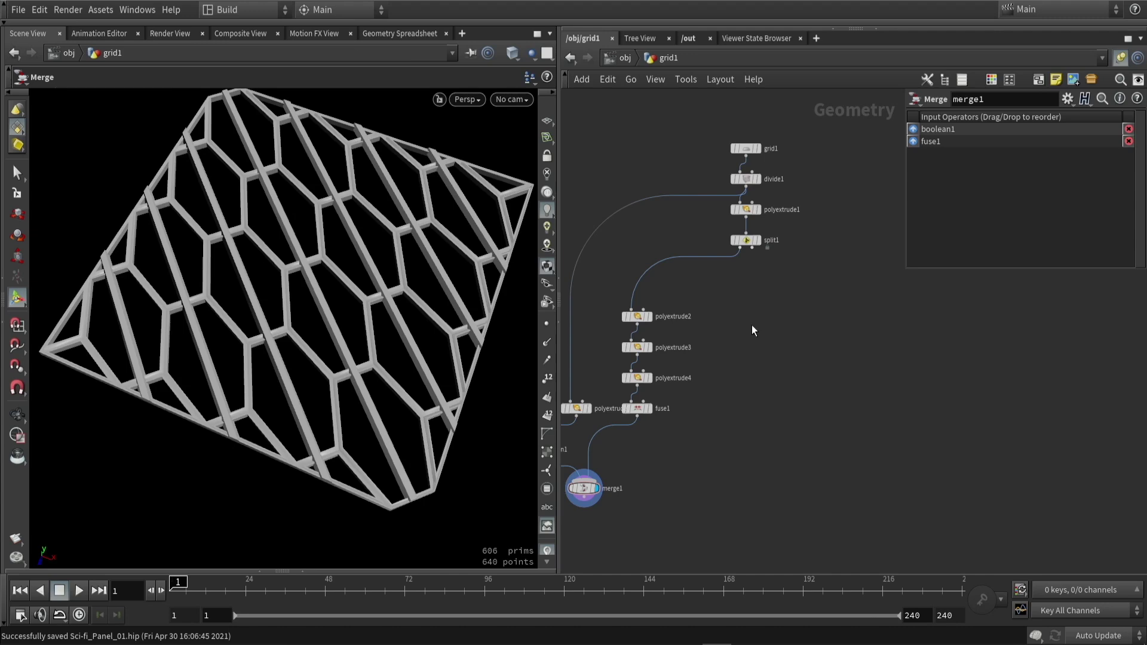
Add a Remesh node on split1's second output, display it and check the cells' triangulation in wireframe.
key("Tab")
type("remesh")
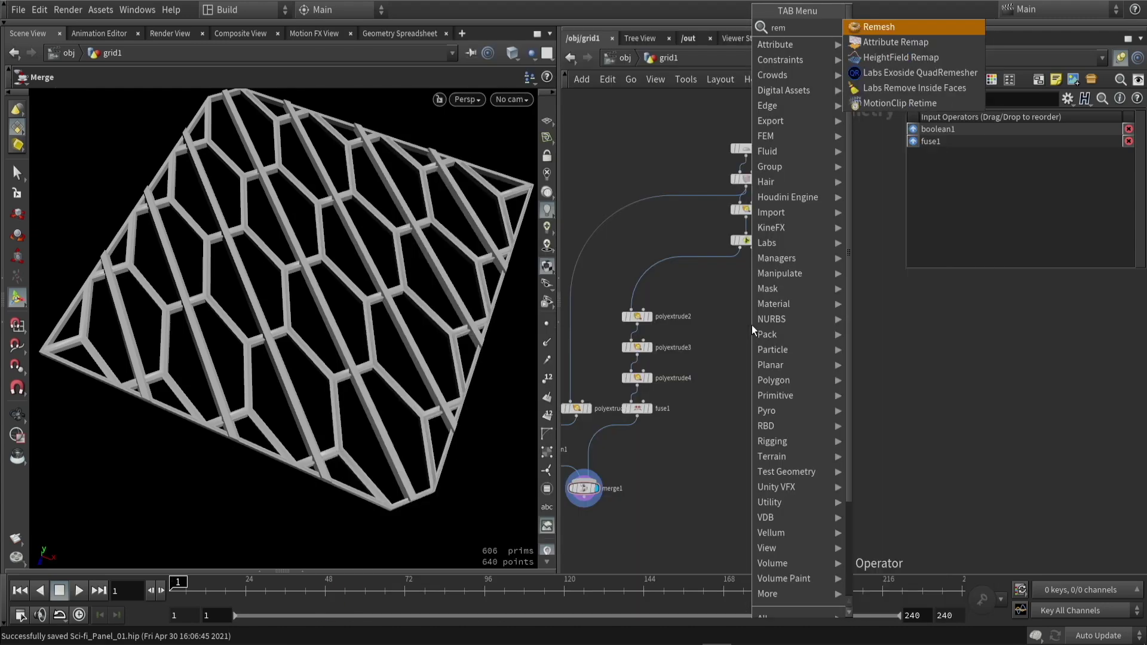
key("Return")
left_click(752, 325)
scroll(753, 254, "up", 3)
left_click_drag(752, 240, 776, 367)
left_click(798, 366)
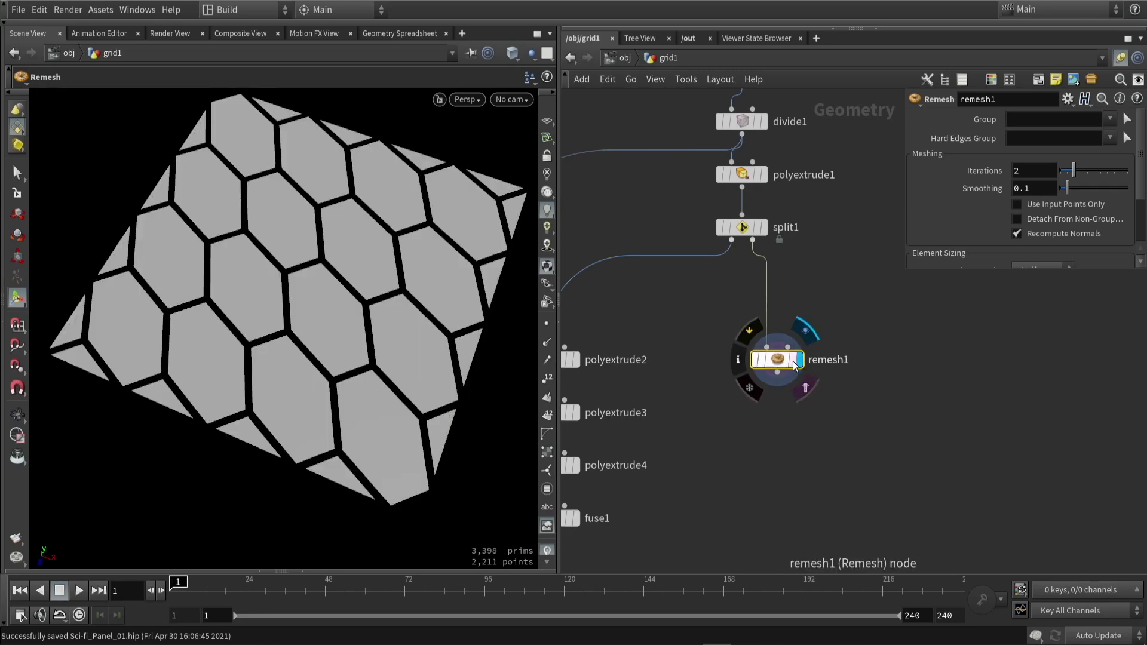
key("w")
left_click_drag(281, 317, 307, 303)
scroll(303, 302, "up", 6)
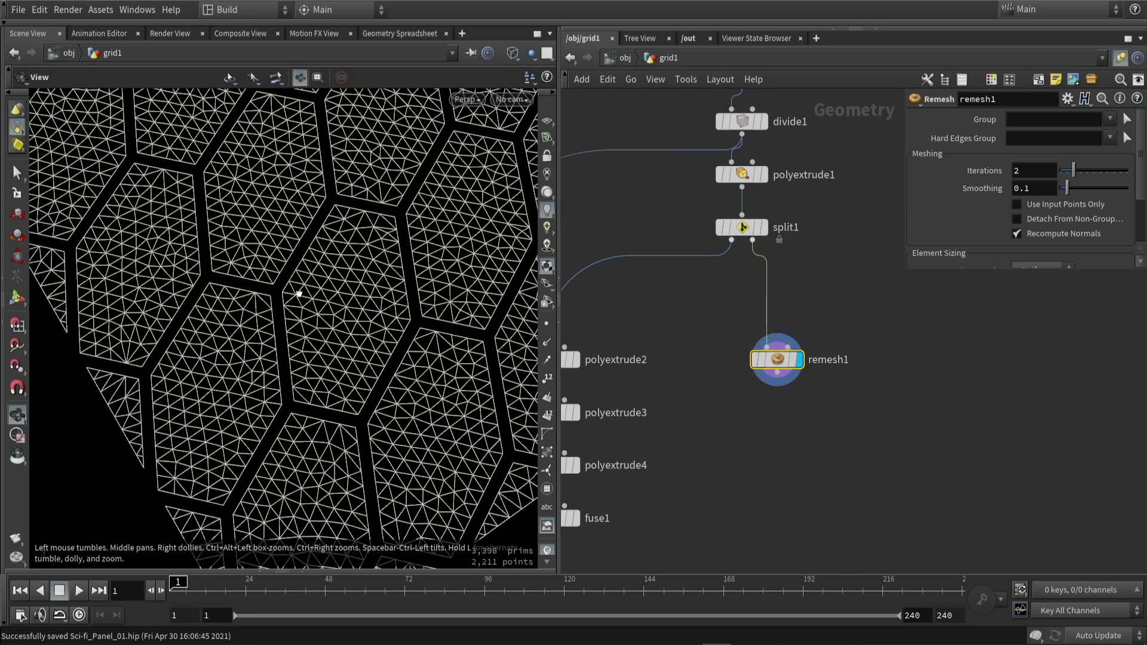
scroll(1016, 204, "down", 3)
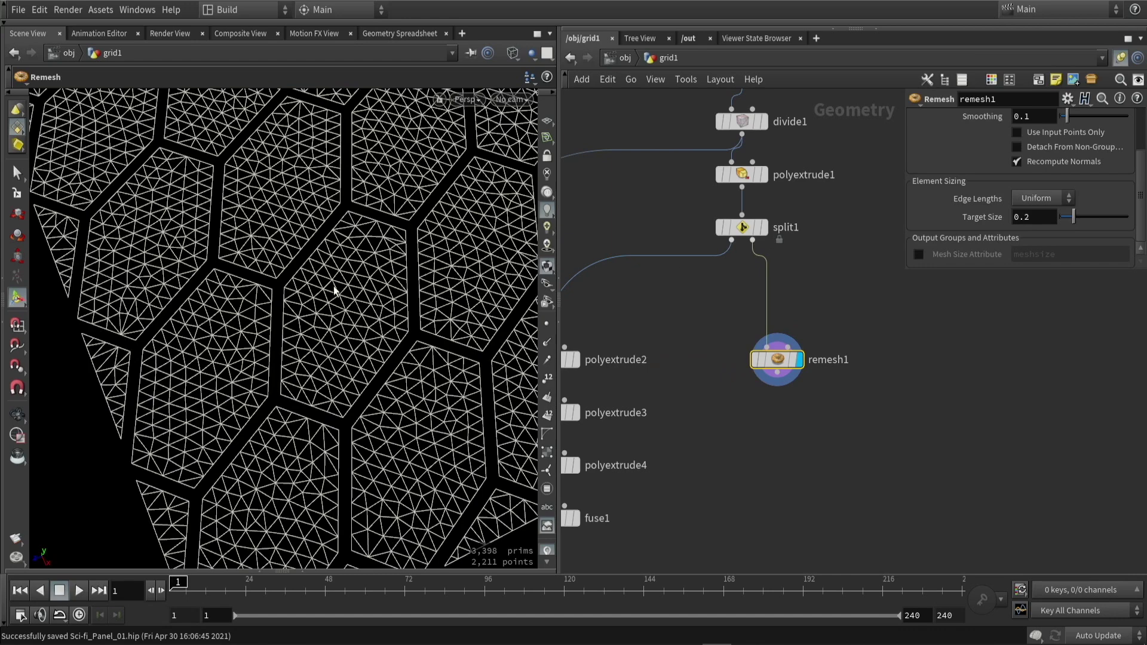
key("w")
left_click_drag(300, 299, 335, 314, "alt")
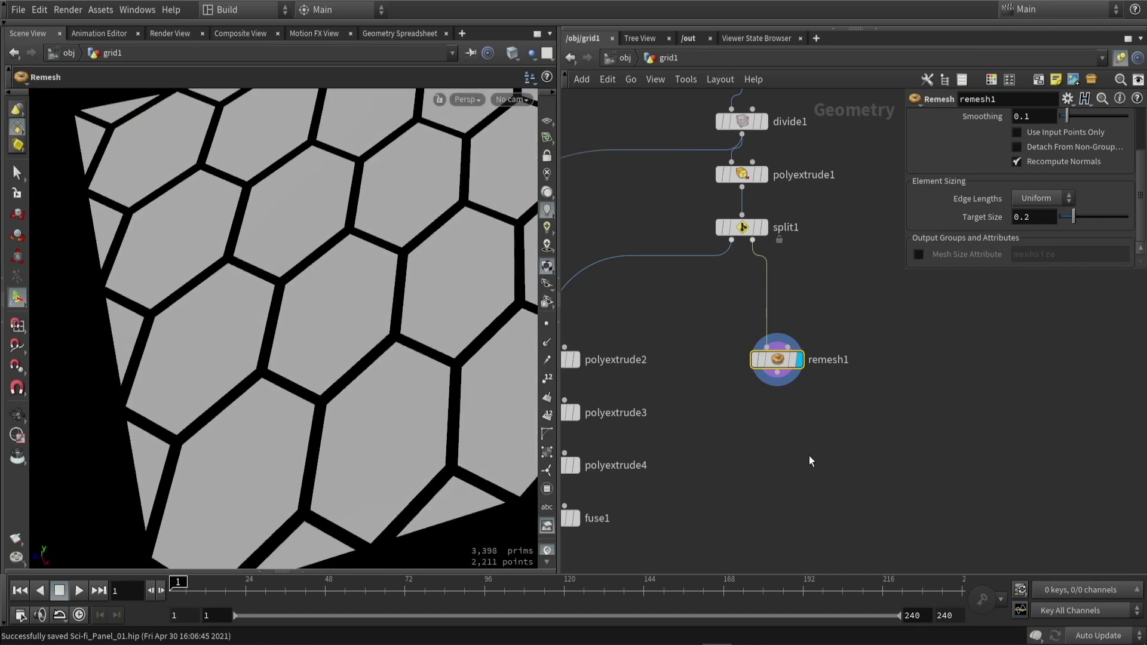
Add a Group Create node after remesh1, display it and name its group pin.
key("Tab")
left_click(948, 77)
left_click(809, 456)
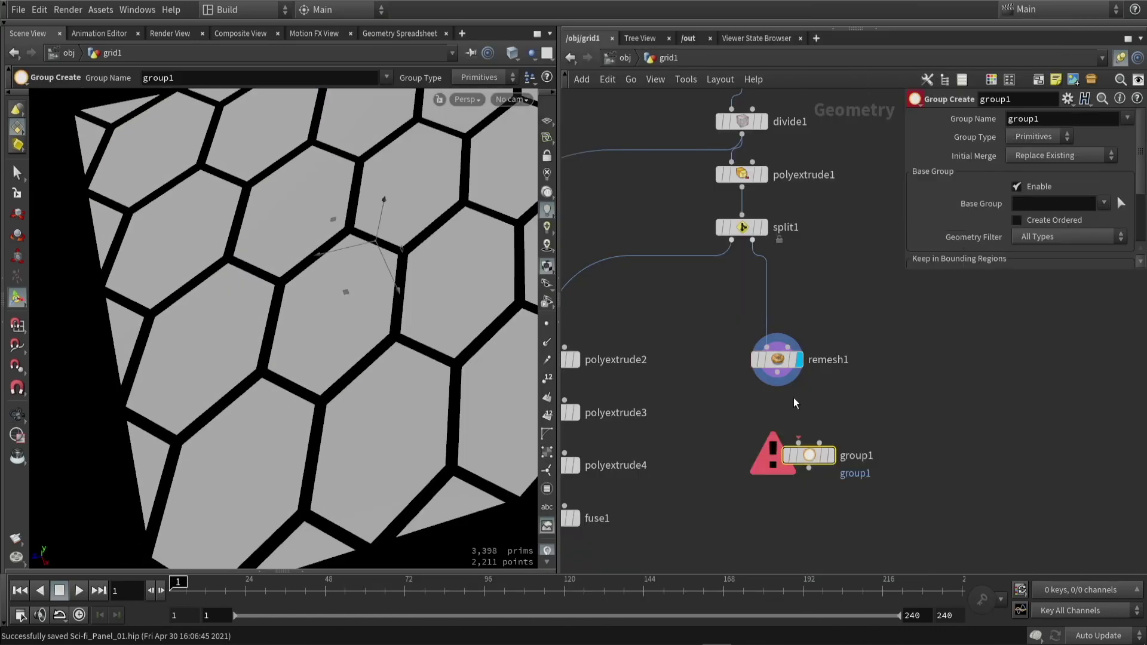
scroll(793, 398, "up", 2)
left_click_drag(770, 361, 807, 433)
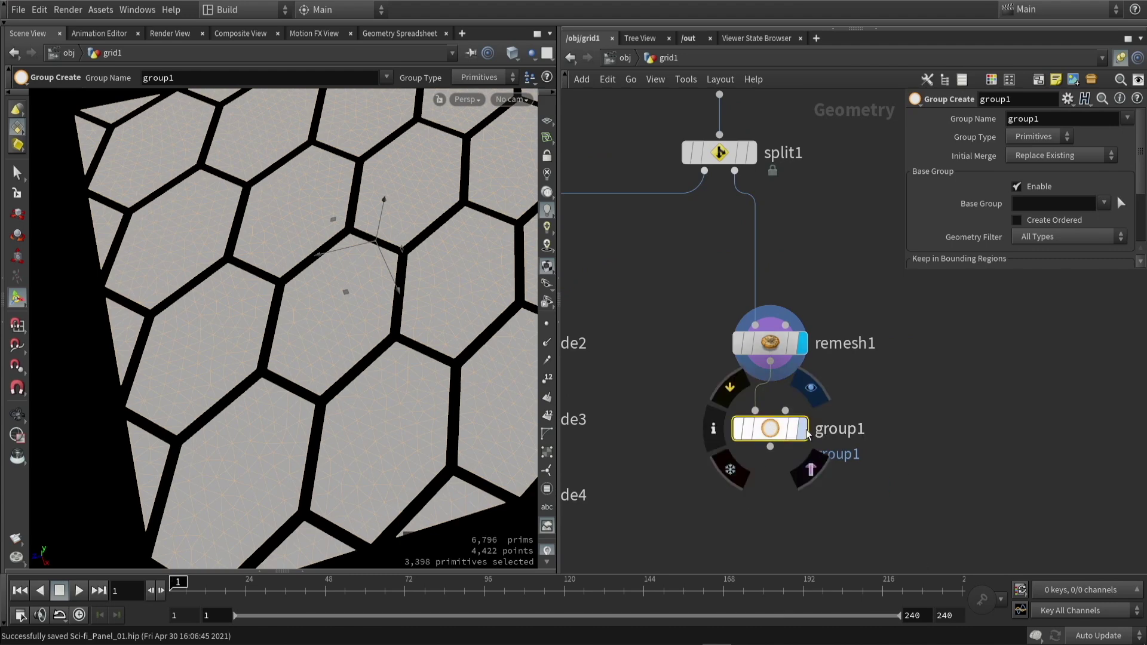
left_click(804, 430)
left_click_drag(907, 272, 774, 273)
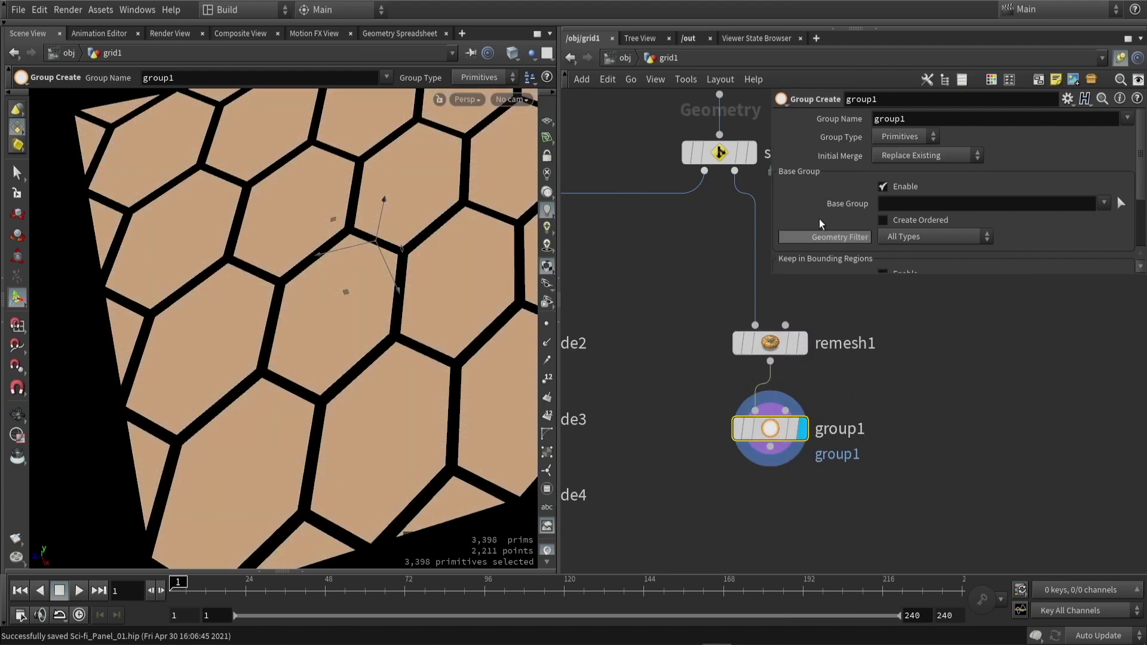
double_click(925, 125)
type("pin")
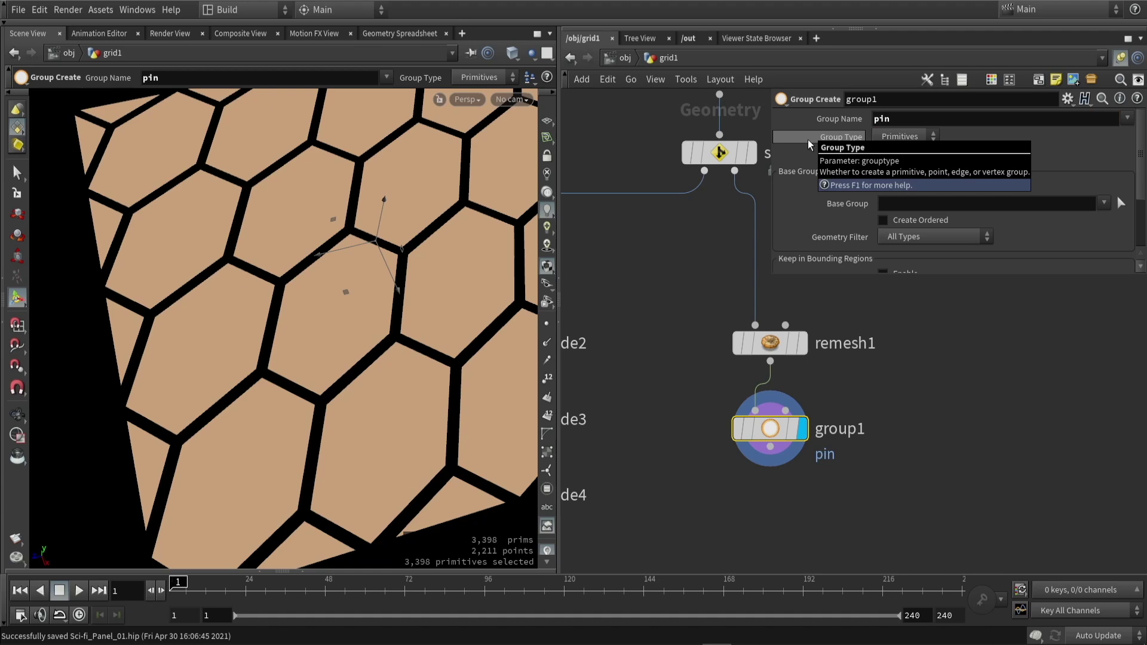
Set the pin group's type to Points and limit it to points on unshared edges.
left_click(903, 136)
left_click(902, 156)
scroll(895, 184, "down", 1)
left_click(902, 261)
scroll(908, 247, "down", 5)
left_click_drag(359, 281, 402, 300)
scroll(707, 405, "down", 3)
Add and display a Normal node after group1 and set it to add normals to Points.
key("Tab")
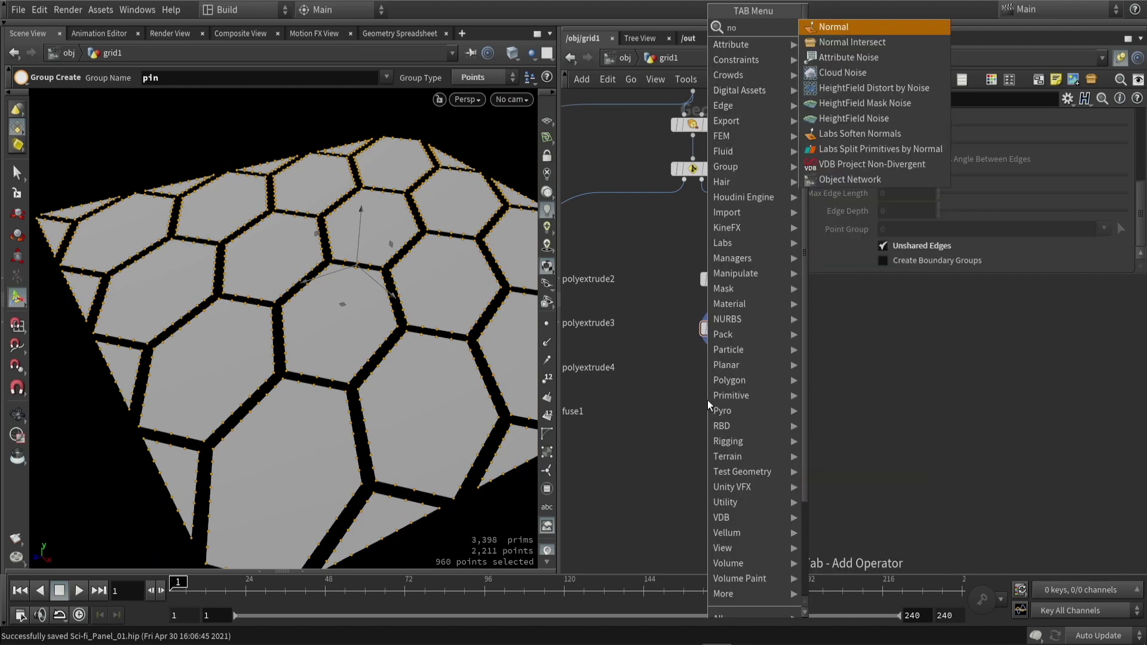
key("Return")
left_click(739, 371)
scroll(735, 366, "up", 3)
key("ctrl+s")
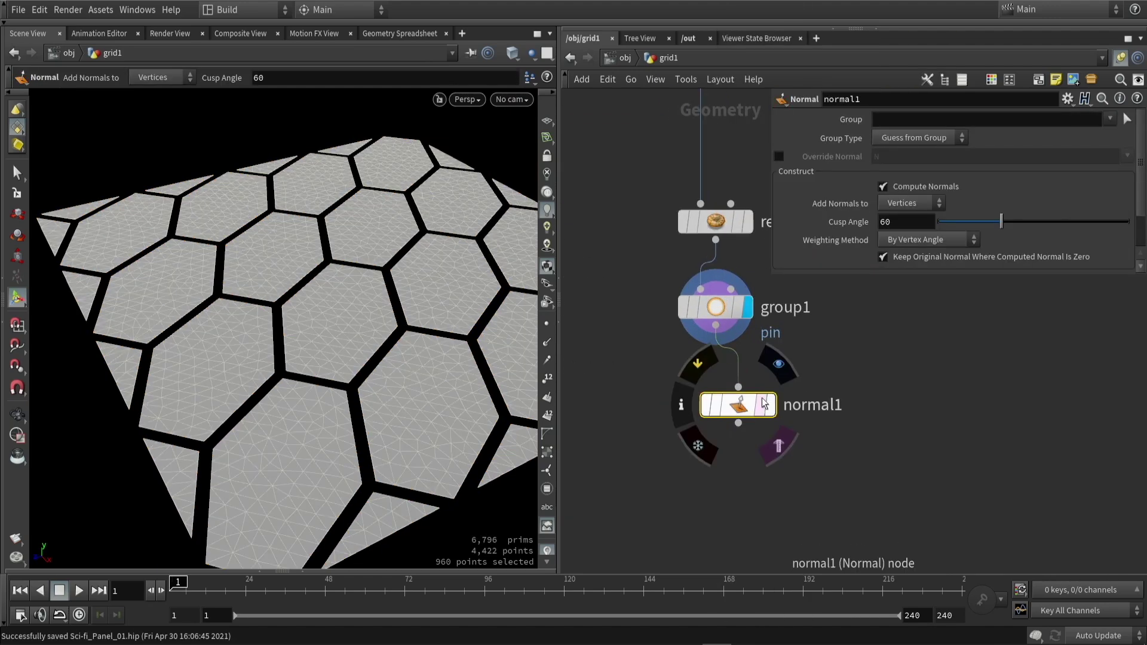
left_click(905, 204)
left_click(902, 212)
left_click(545, 344)
left_click(546, 344)
scroll(648, 410, "down", 3)
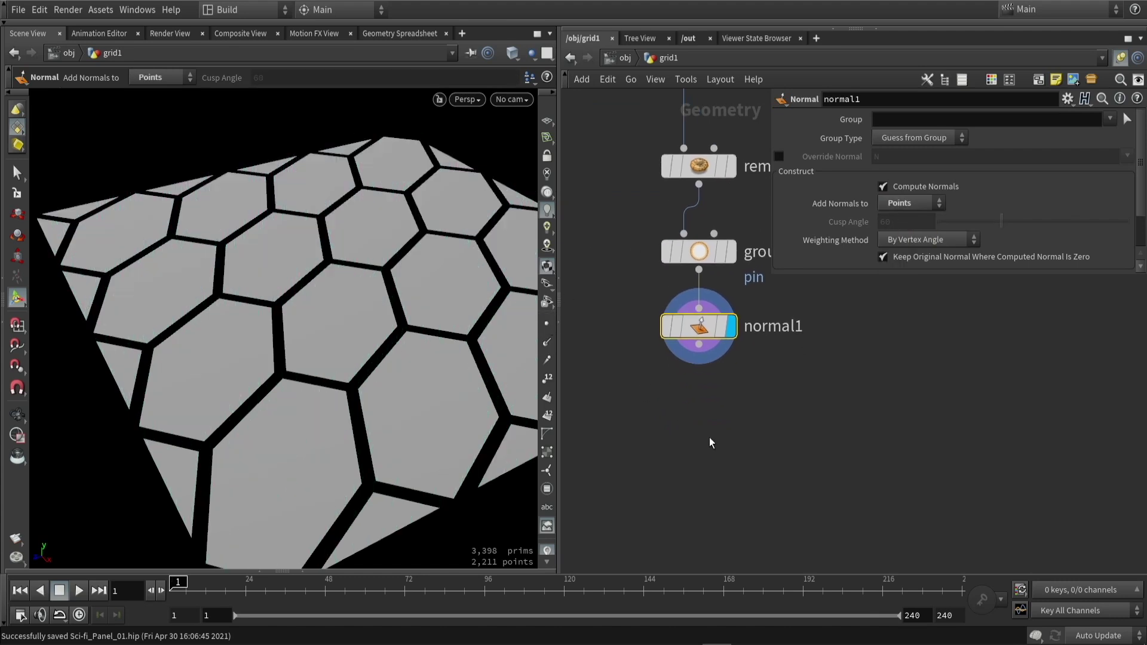
Add a Vellum Configure Cloth node after normal1 and display it.
key("Tab")
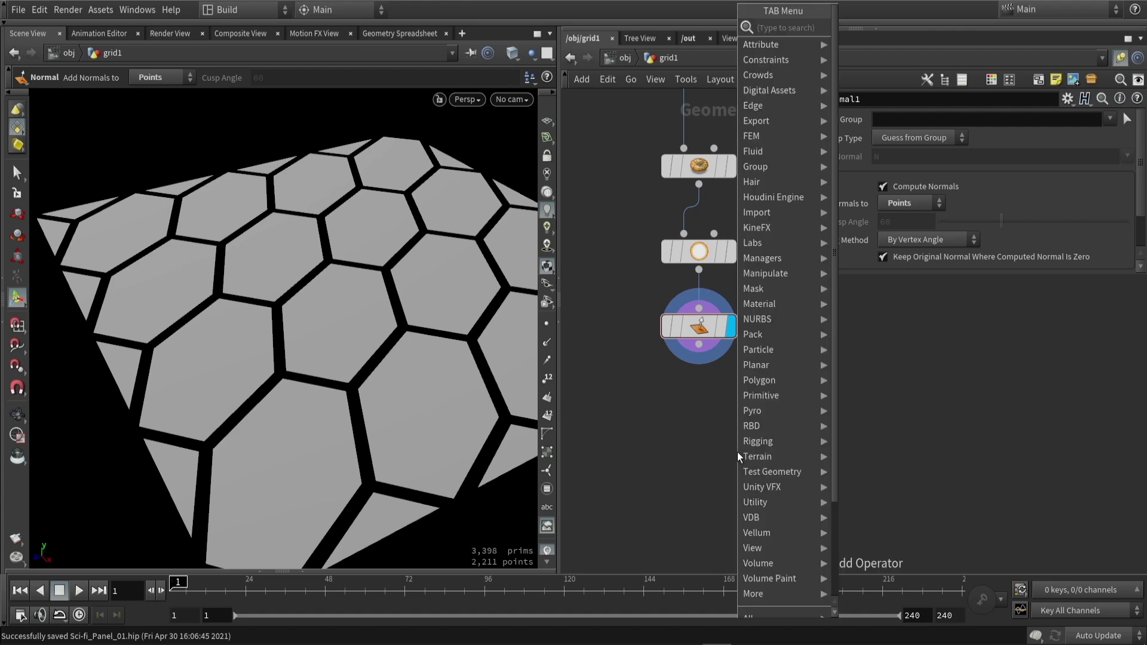
type("cloth")
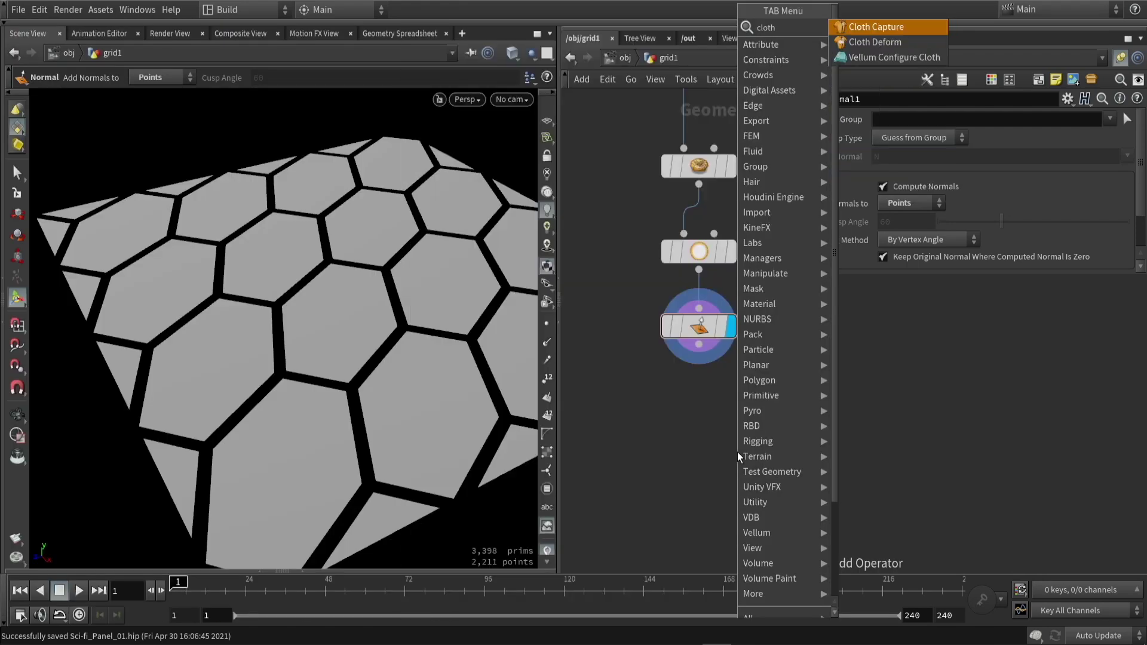
left_click(884, 58)
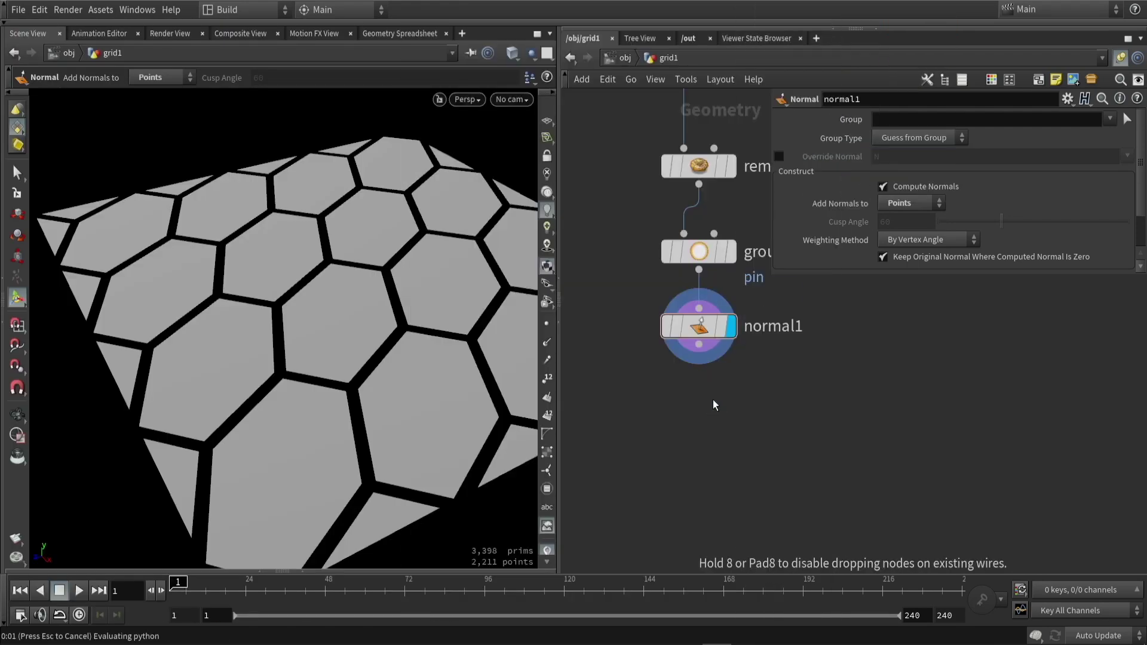
left_click(712, 403)
left_click(694, 384)
left_click(699, 345)
left_click_drag(729, 413, 715, 461)
Set vellumcloth1's Pin Points to the pin group and its stretch Rest Length Scale to 1.2.
scroll(852, 202, "down", 10)
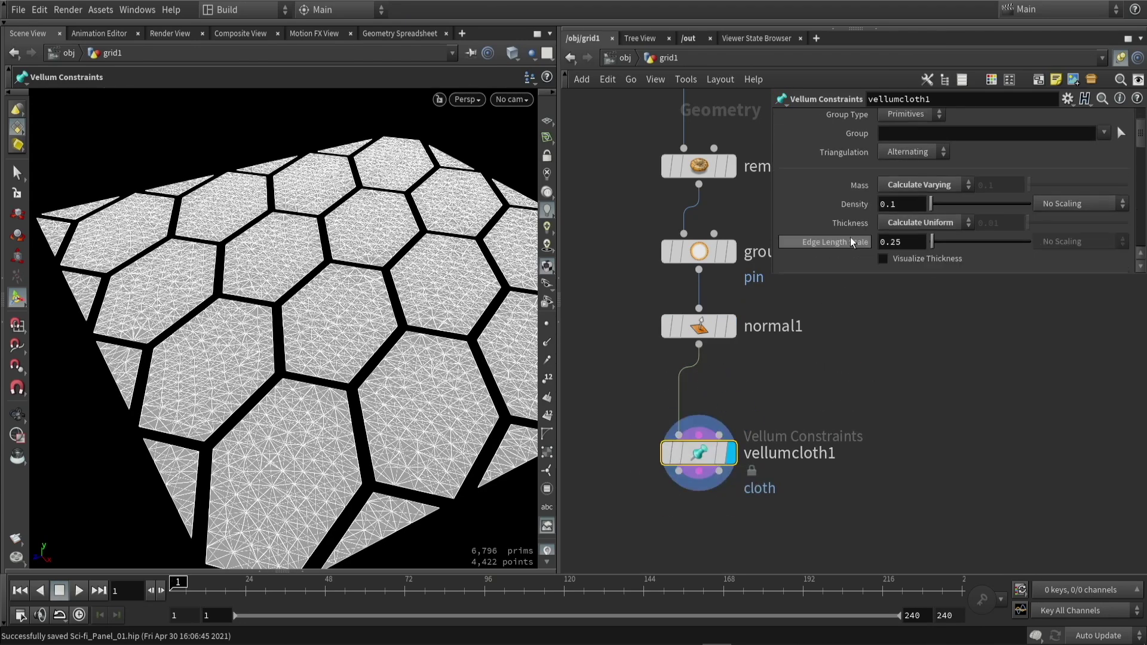
scroll(852, 202, "down", 4)
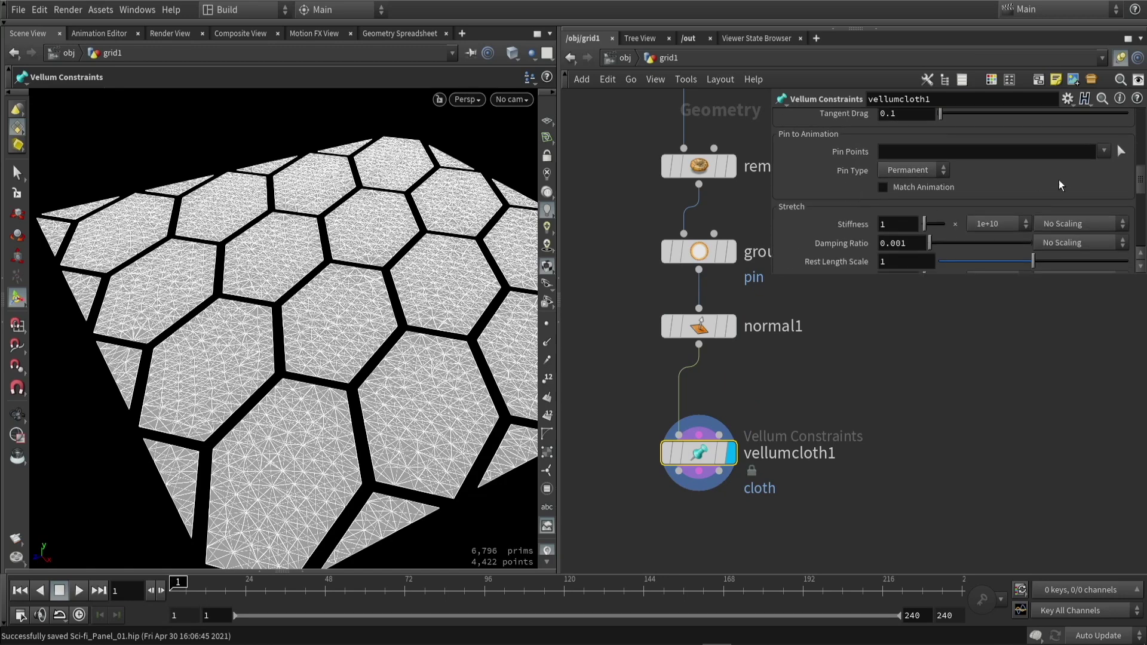
left_click(1105, 168)
scroll(1000, 169, "down", 2)
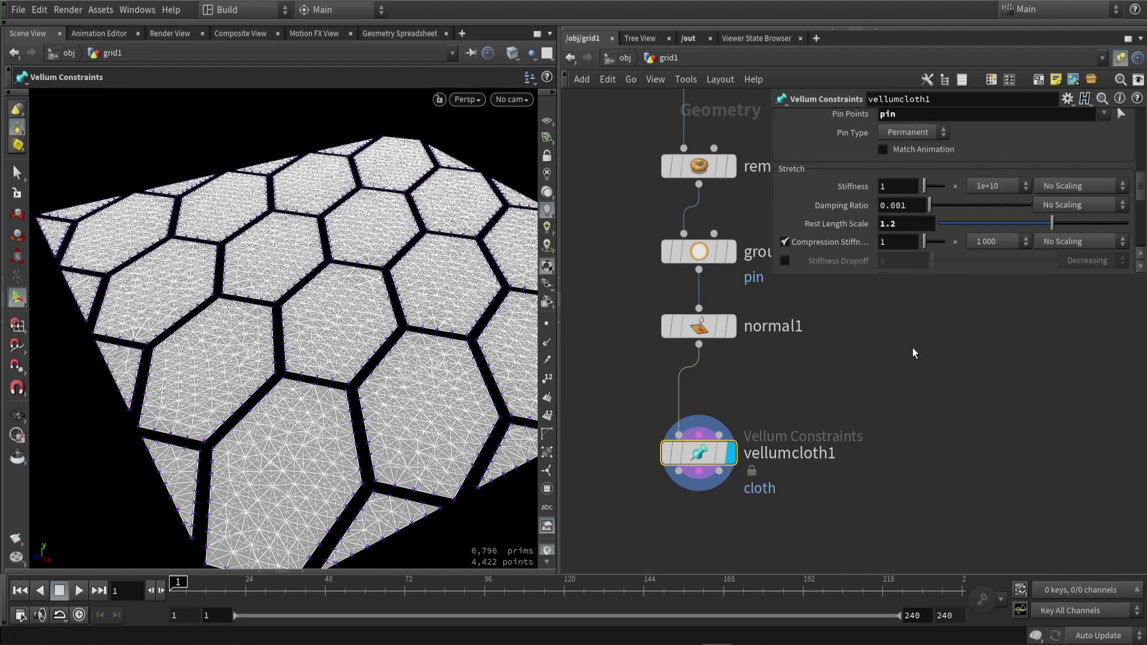
Add a Vellum Solver, connect all three vellumcloth1 outputs to its inputs and display it.
middle_click_drag(865, 392, 837, 365)
key("Tab")
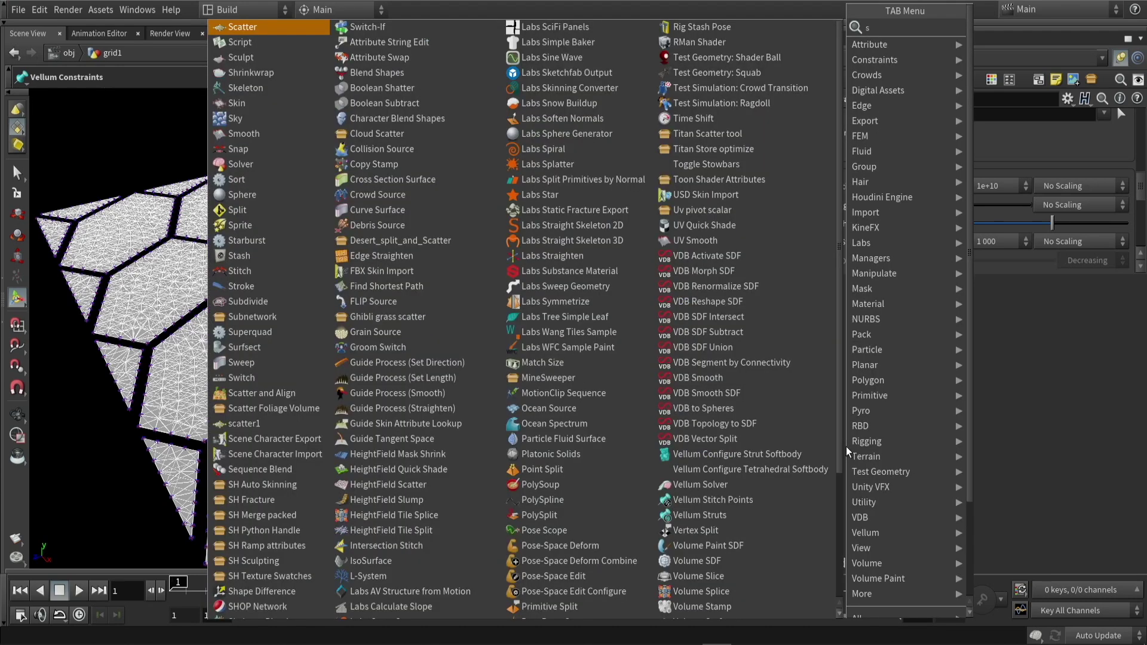
type("solver")
left_click(1011, 73)
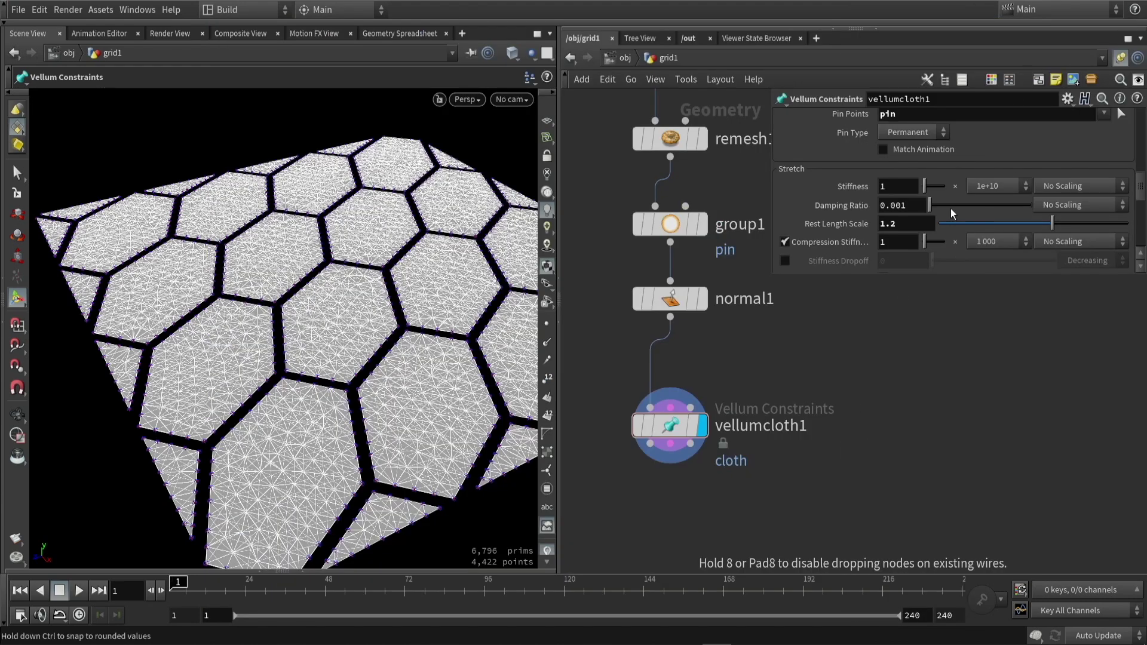
left_click(646, 481)
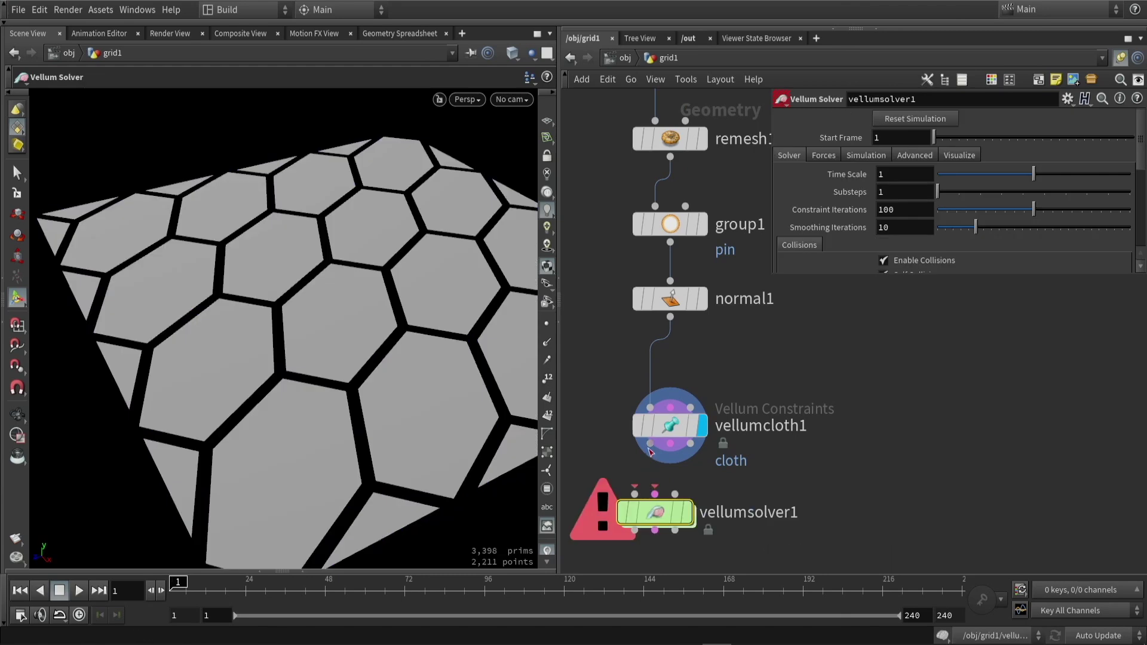
left_click(650, 444)
left_click(634, 494)
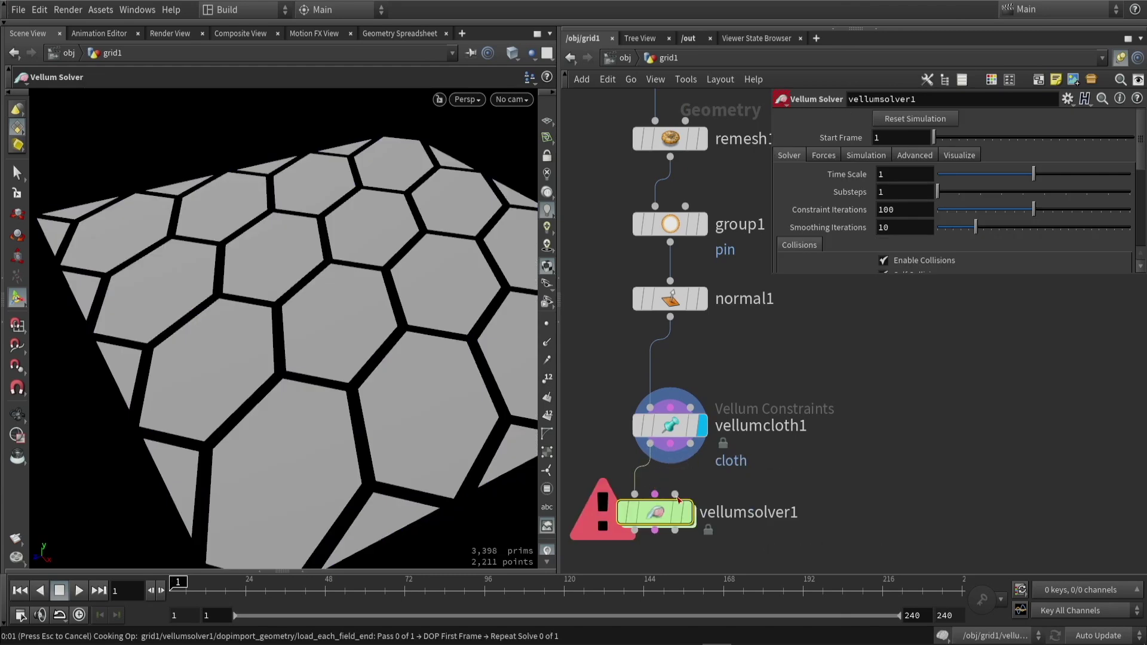
left_click_drag(680, 499, 695, 499)
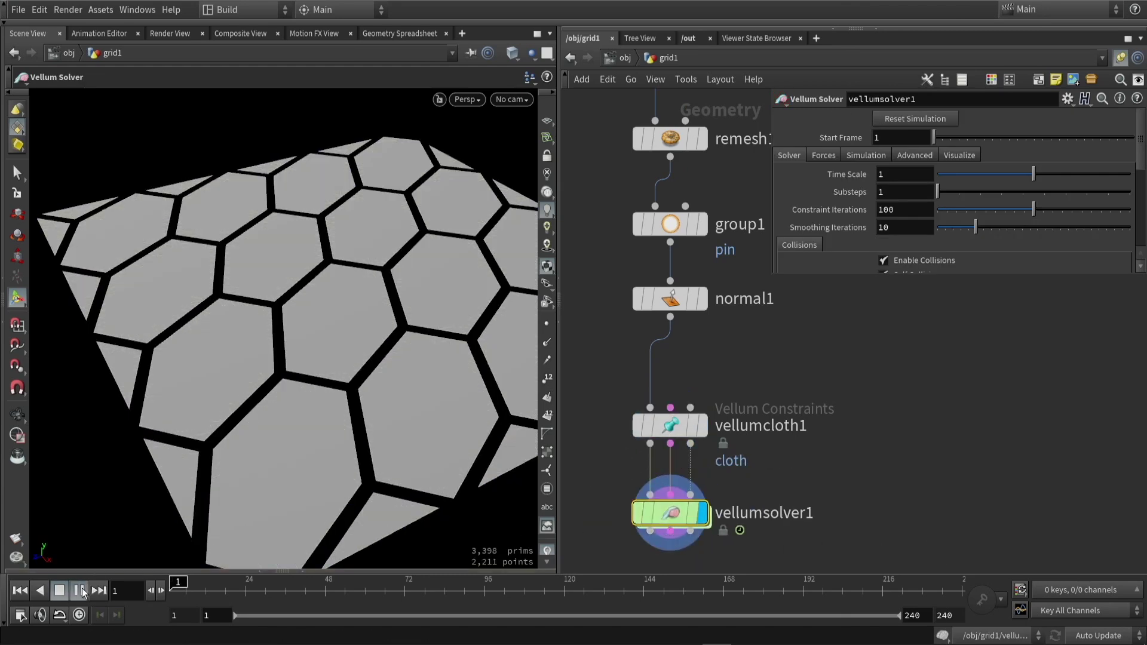
Play the cloth simulation to frame 19 and examine how the cells deform, including in wireframe.
left_click(80, 591)
left_click(60, 590)
key("Escape")
left_click_drag(297, 317, 322, 319)
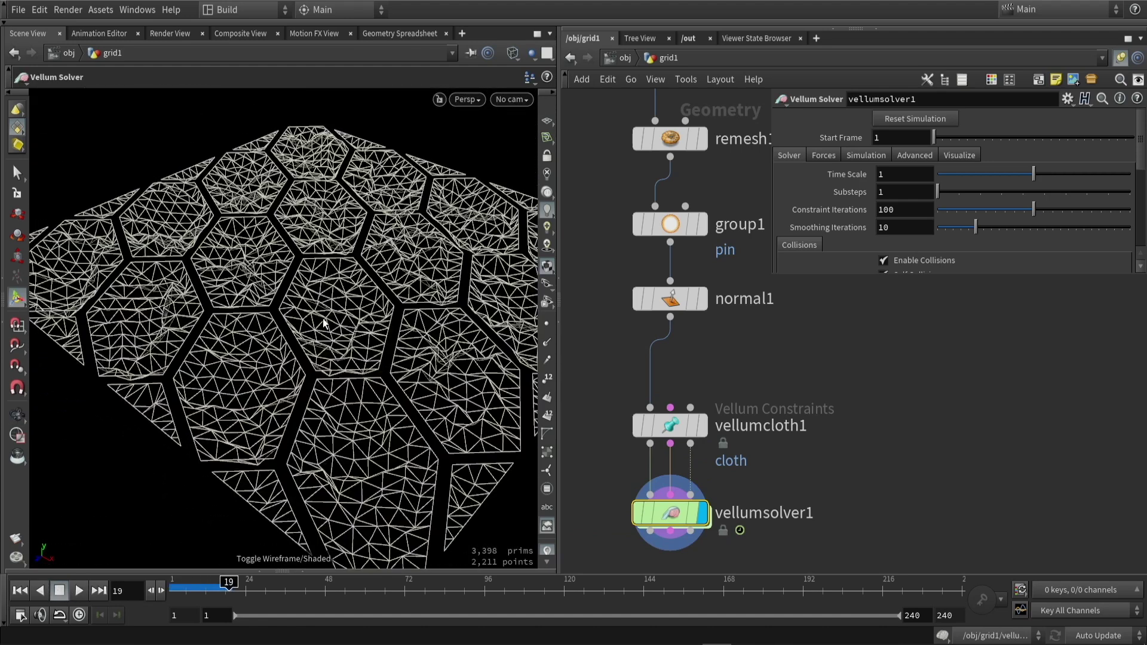
Open the forces network inside vellumsolver1 and add a Geometry Wrangle feeding force_output.
double_click(676, 515)
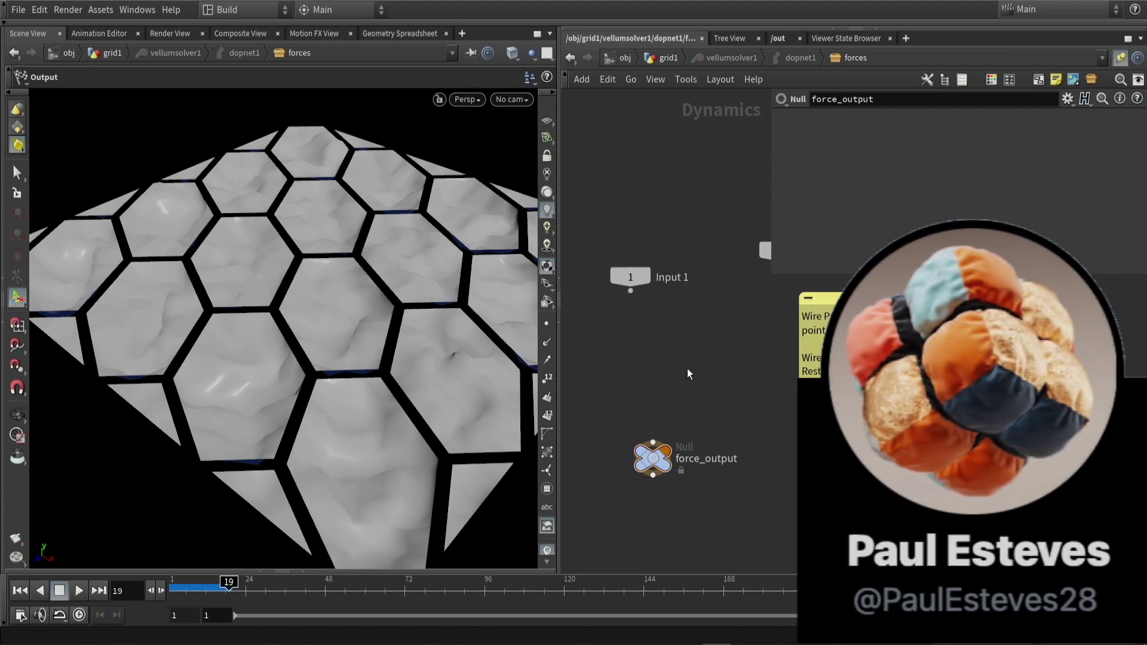
key("Tab")
type("wr")
left_click(837, 171)
left_click(636, 373)
scroll(636, 373, "up", 3)
left_click_drag(633, 368, 665, 368)
Set the wrangle's VEXpression to "v@v = @N * 20;" and return to the grid1 network.
type("@v")
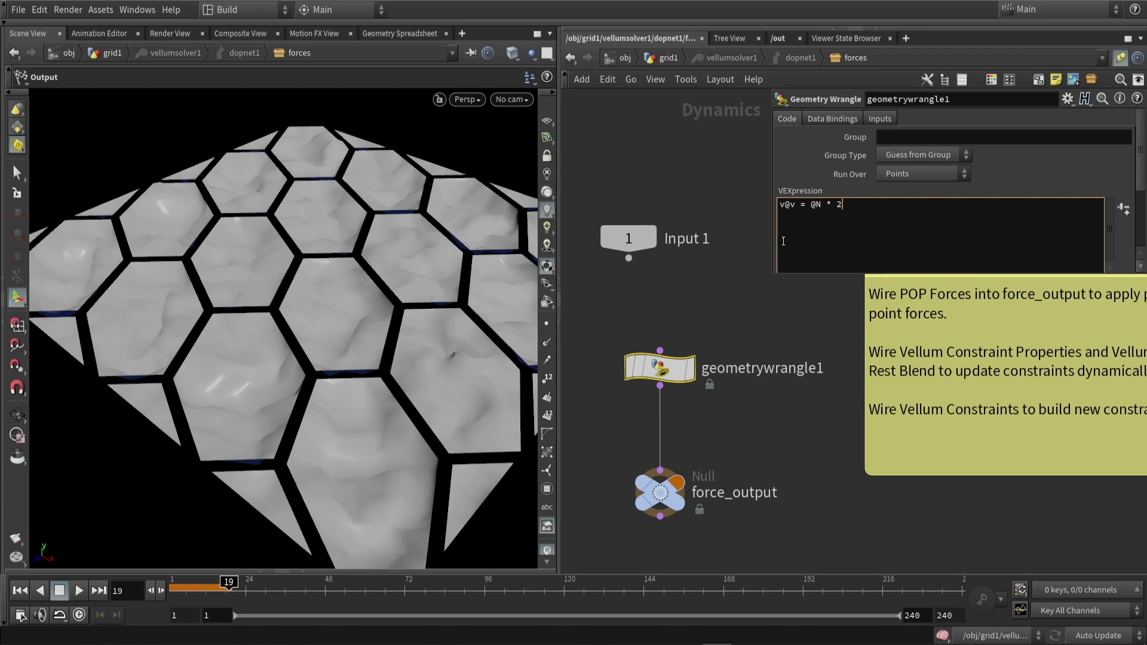
left_click(720, 311)
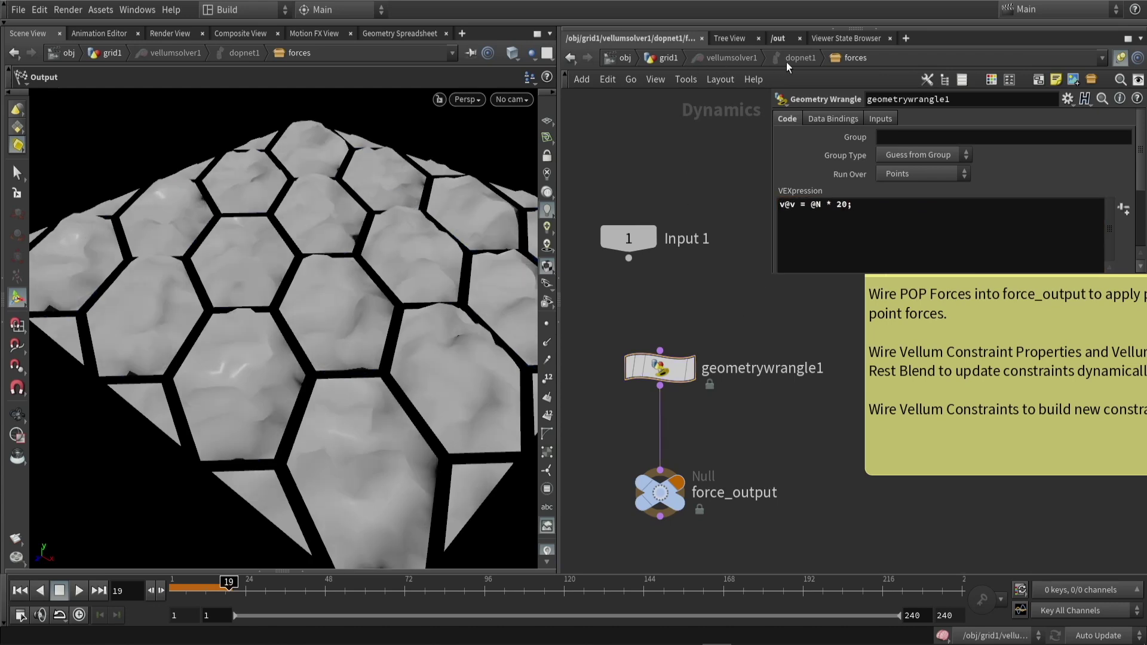
left_click(571, 58)
key("ctrl+Up")
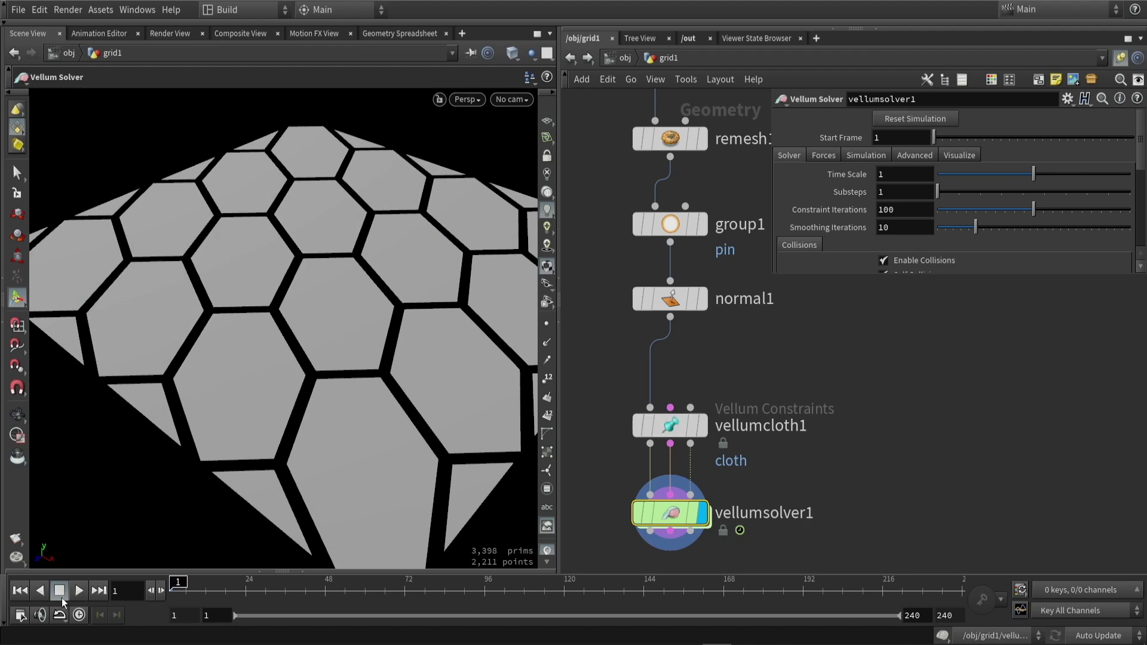
Run the simulation with the normal-driven velocity to frame 17 and inspect the inflated cells in wireframe.
left_click(80, 591)
key("Escape")
mouse_move(454, 250)
left_mouse_down()
mouse_move(397, 272)
mouse_move(359, 328)
mouse_move(273, 211)
mouse_move(281, 215)
left_mouse_up()
key("w")
key("w")
key("Return")
Add a second Normal node and place it below vellumsolver1, leaving room for a node between them.
middle_click_drag(926, 490, 891, 435)
key("Tab")
type("normal")
key("Return")
left_click(713, 525)
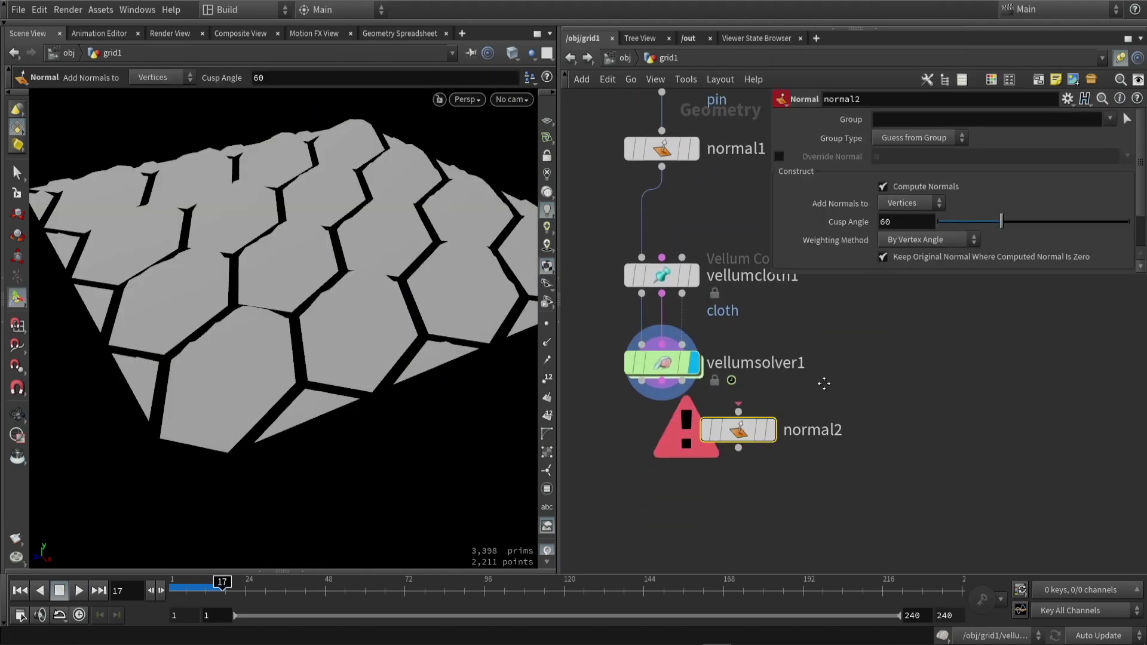
left_click_drag(738, 430, 662, 538)
Add a Vellum Post-Process node below vellumsolver1 and connect the solver's three outputs to its inputs.
key("Tab")
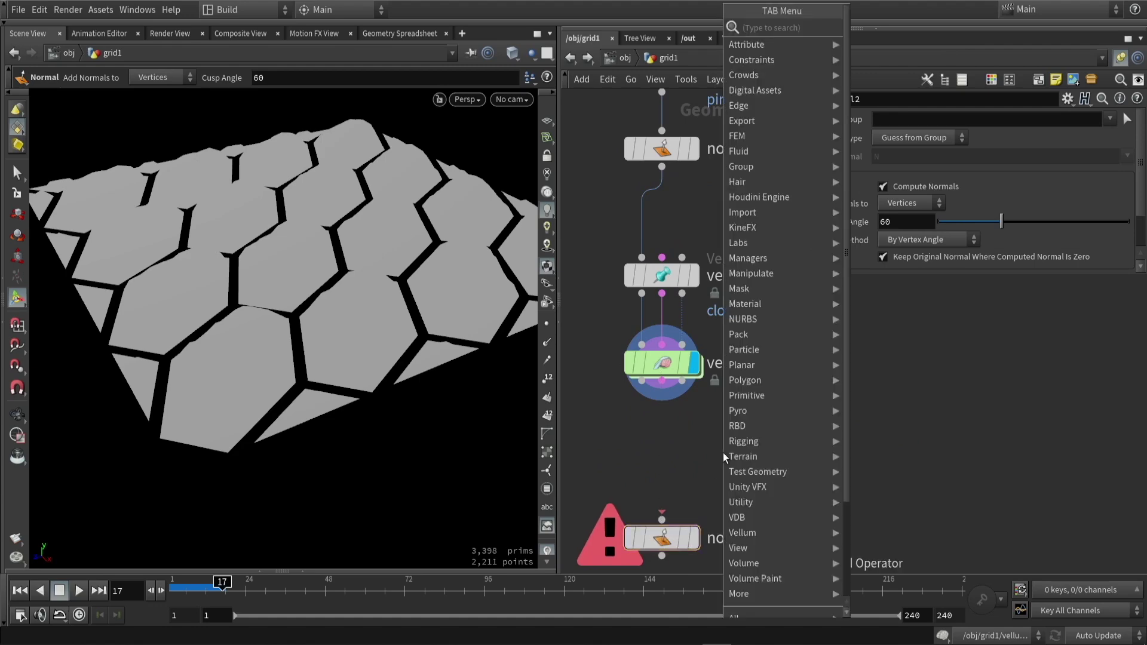
type("post")
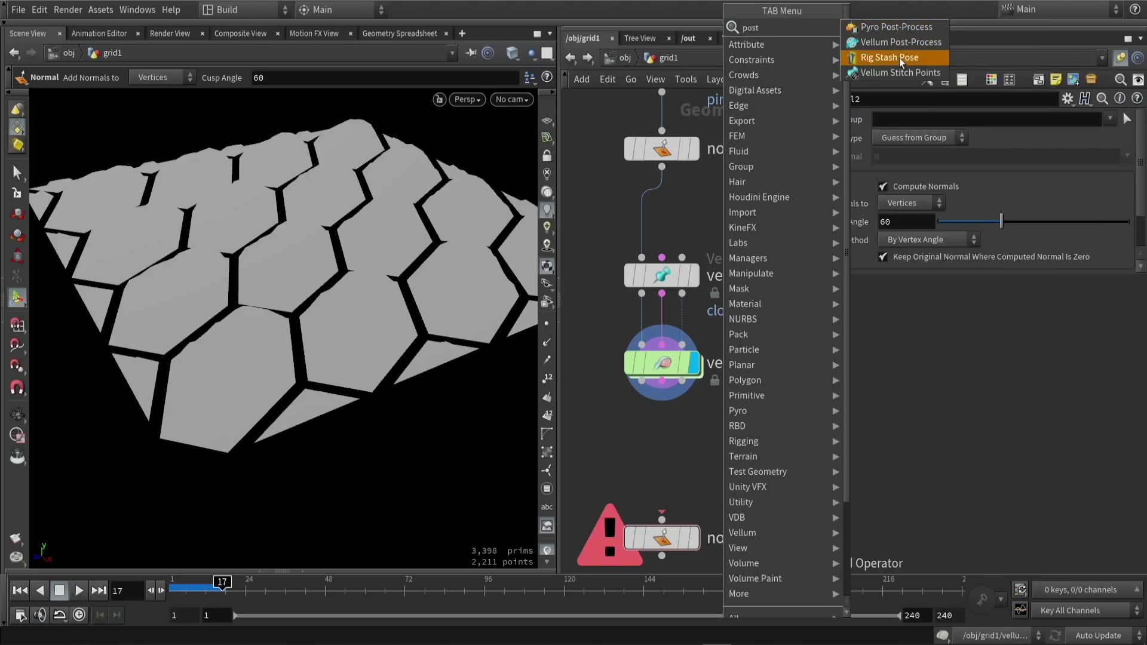
left_click(899, 42)
left_click(729, 442)
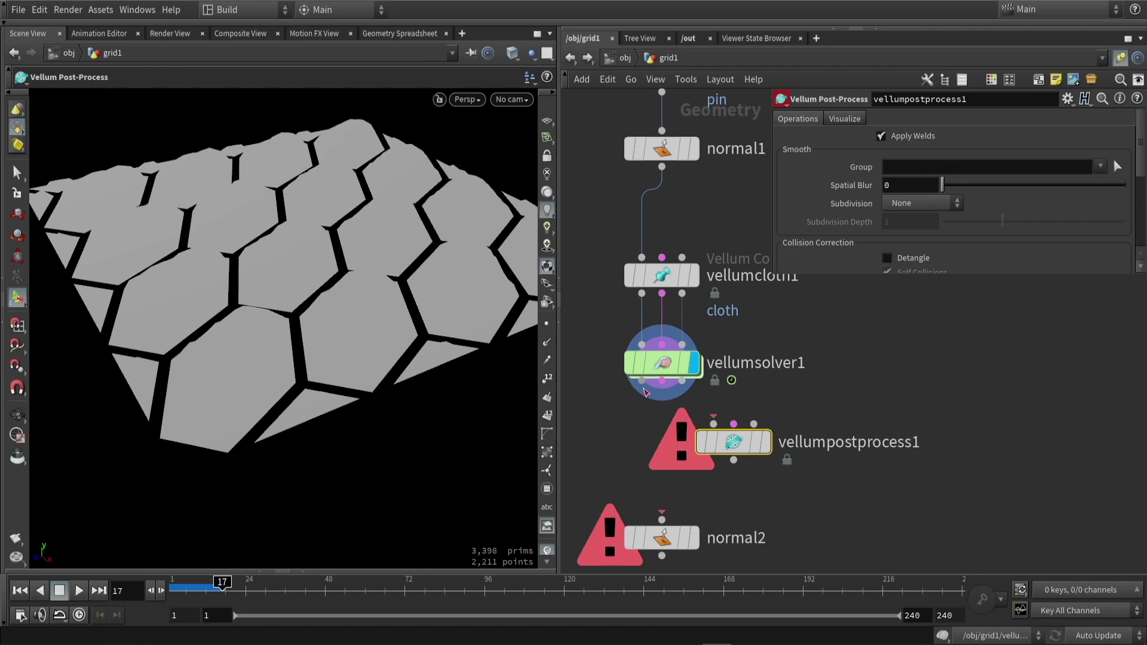
left_click(662, 381)
left_click(734, 424)
left_click(682, 382)
left_click(754, 424)
left_click_drag(733, 445, 663, 445)
Feed vellumpostprocess1 into normal2, inspect the inflated cells with normal2 displayed, and return the display to vellumpostprocess1.
left_click(662, 461)
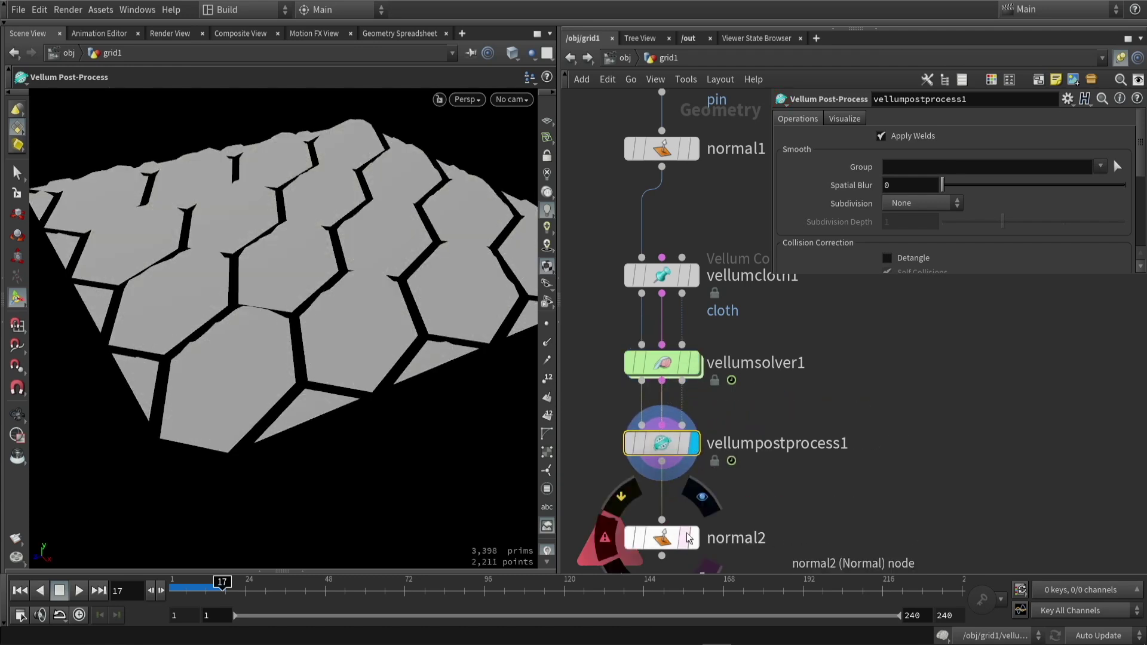
left_click(662, 512)
left_click_drag(662, 538, 662, 506)
key("Escape")
left_click_drag(322, 179, 377, 240)
key("Return")
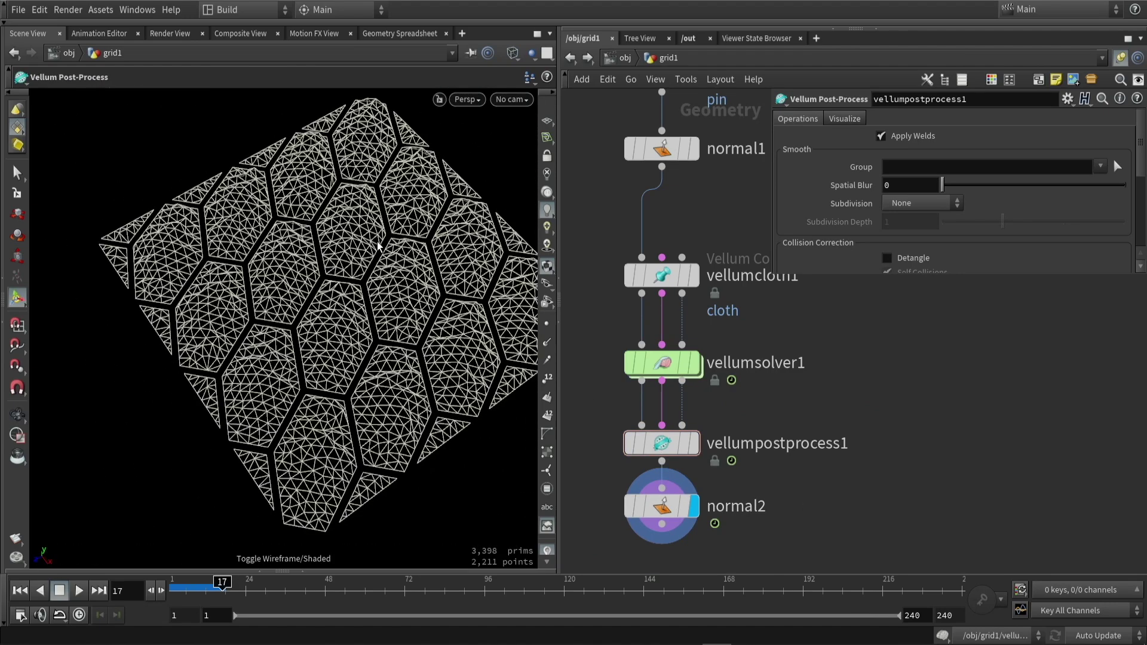
scroll(376, 307, "up", 5)
mouse_move(694, 448)
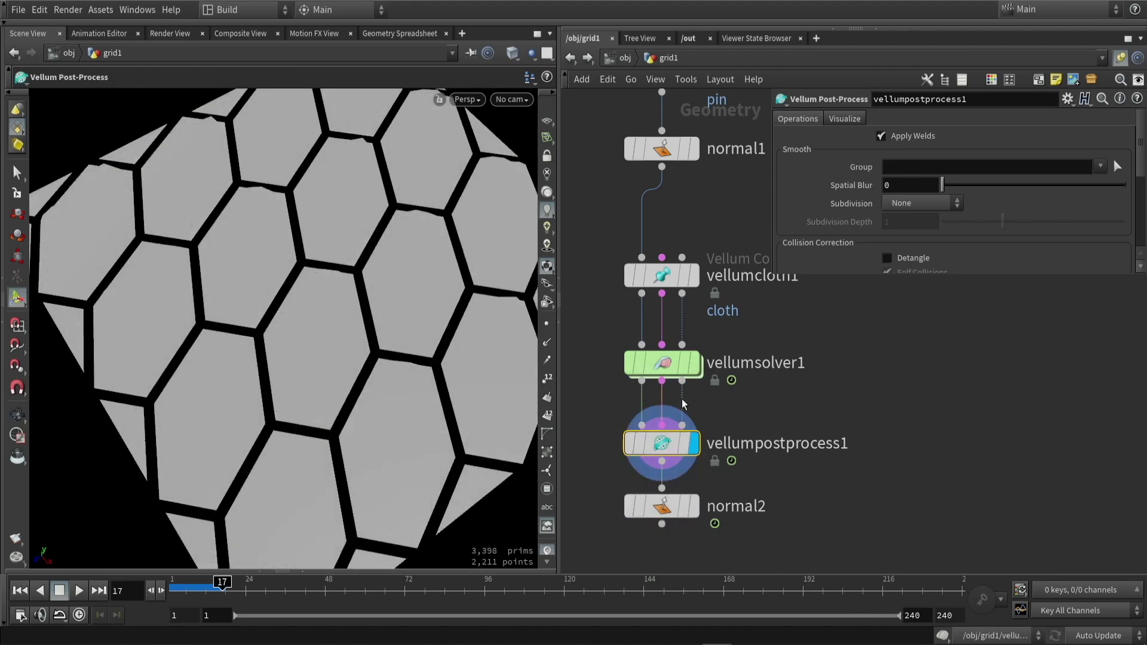
Display normal2 and set the subdivision of vellumpostprocess1 to Catmull-Clark to smooth the inflated cells.
scroll(909, 205, "down", 2)
left_click(692, 506)
left_click(666, 440)
left_click(907, 195)
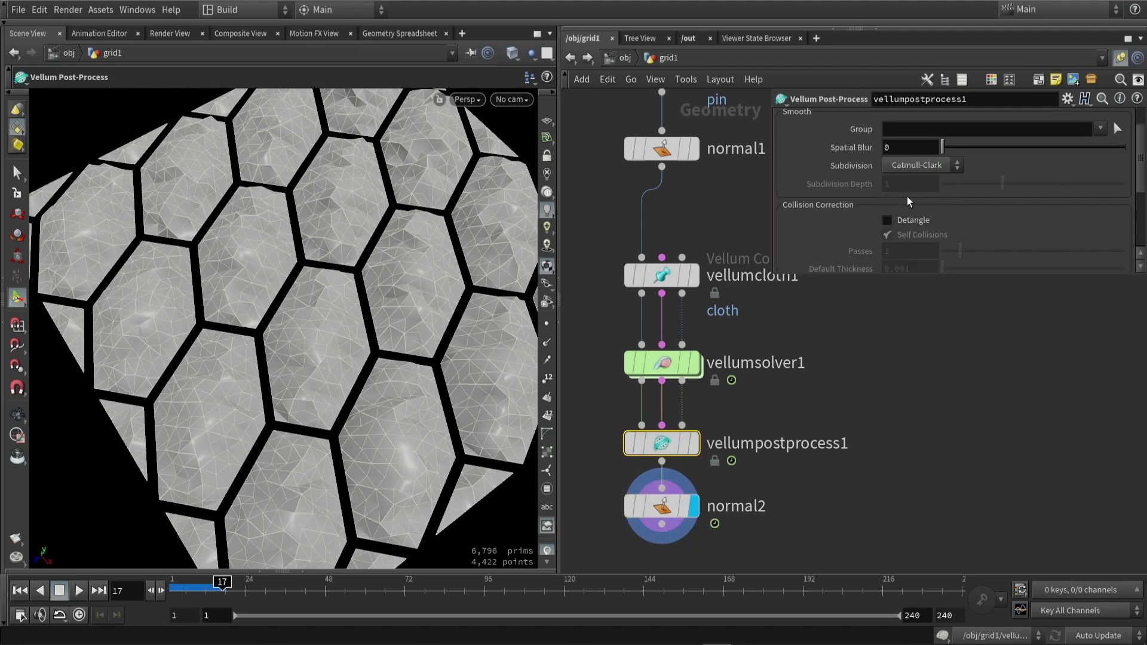
left_click_drag(486, 253, 395, 221)
key("Escape")
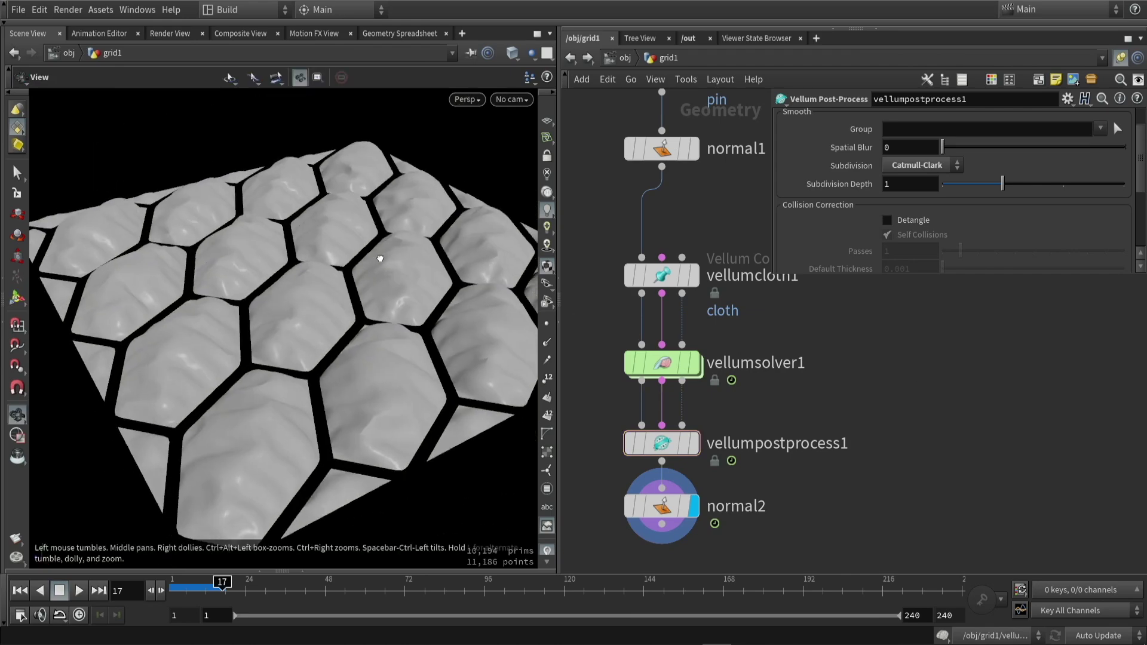
Check the smoothed cells up close and set the spatial blur of vellumpostprocess1 to 0.033.
scroll(418, 299, "up", 5)
left_click_drag(375, 325, 280, 286)
key("Return")
left_click(949, 147)
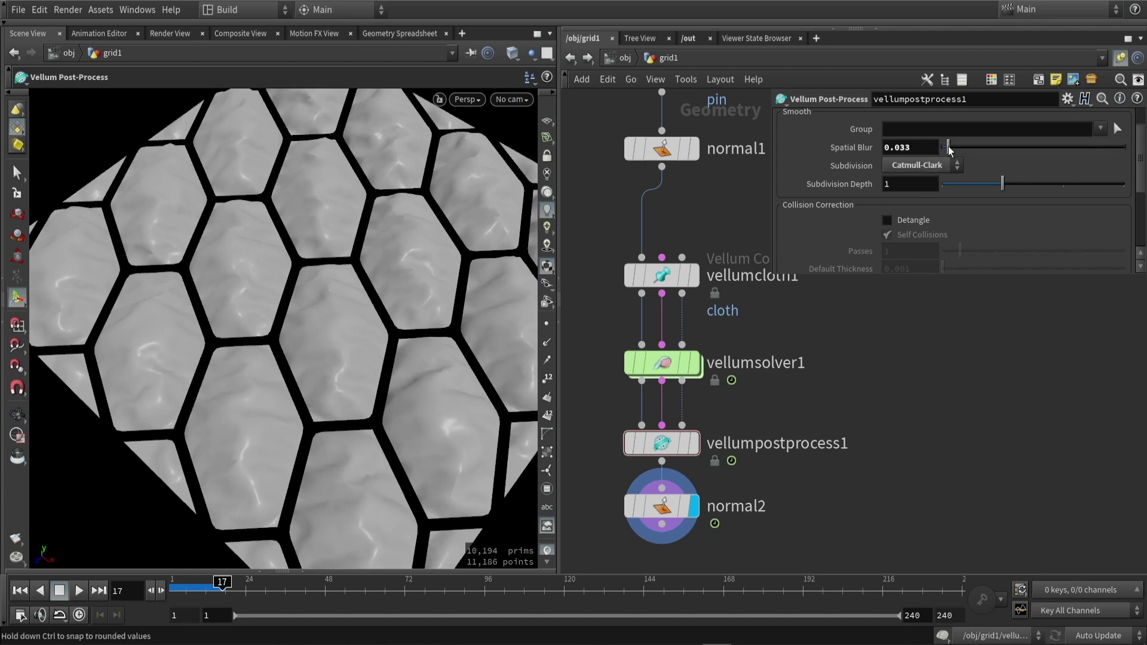
Make vellumsolver1 a Quasistatic simulation with 3 quasistatic frames and enable Clear Dynamics.
scroll(687, 244, "down", 6)
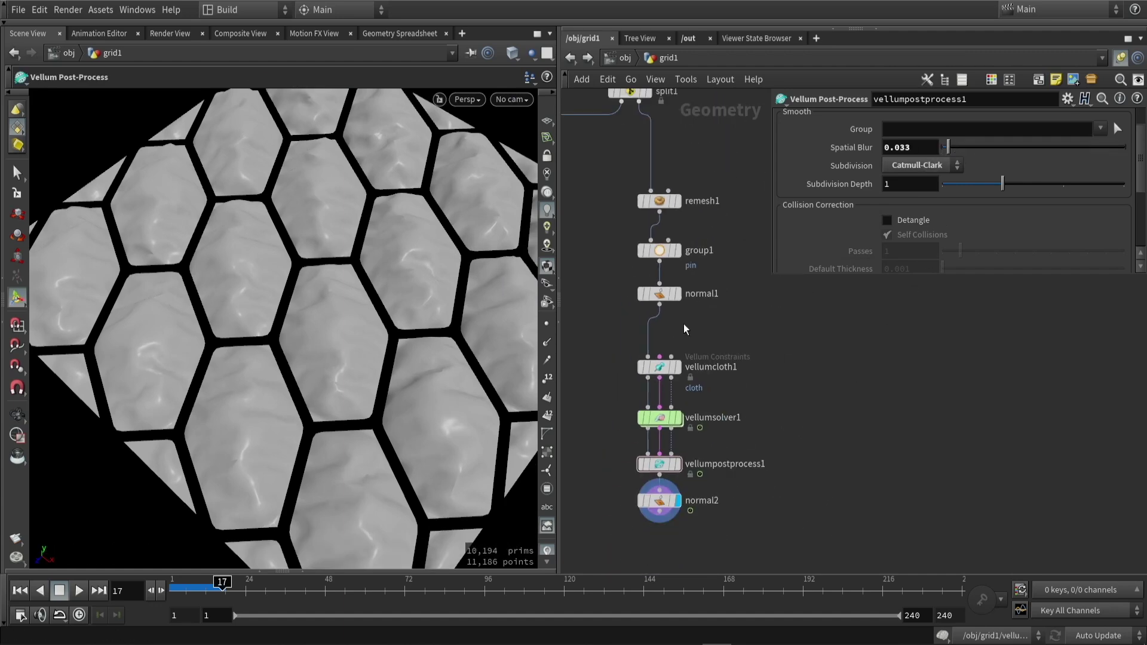
scroll(662, 198, "up", 2)
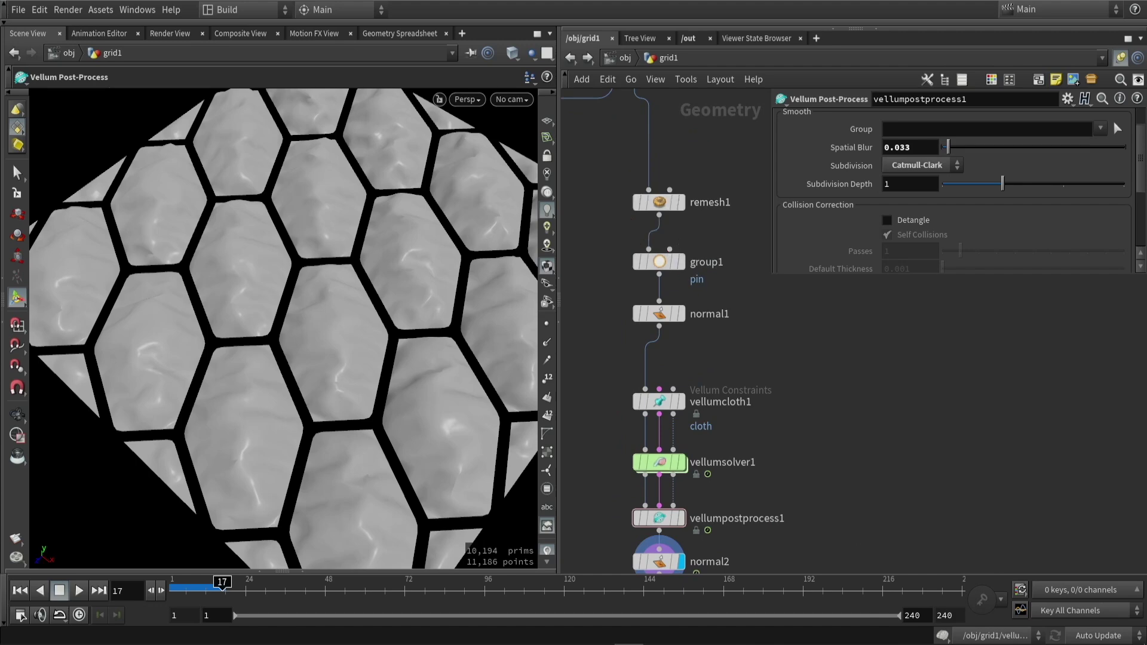
left_click(659, 462)
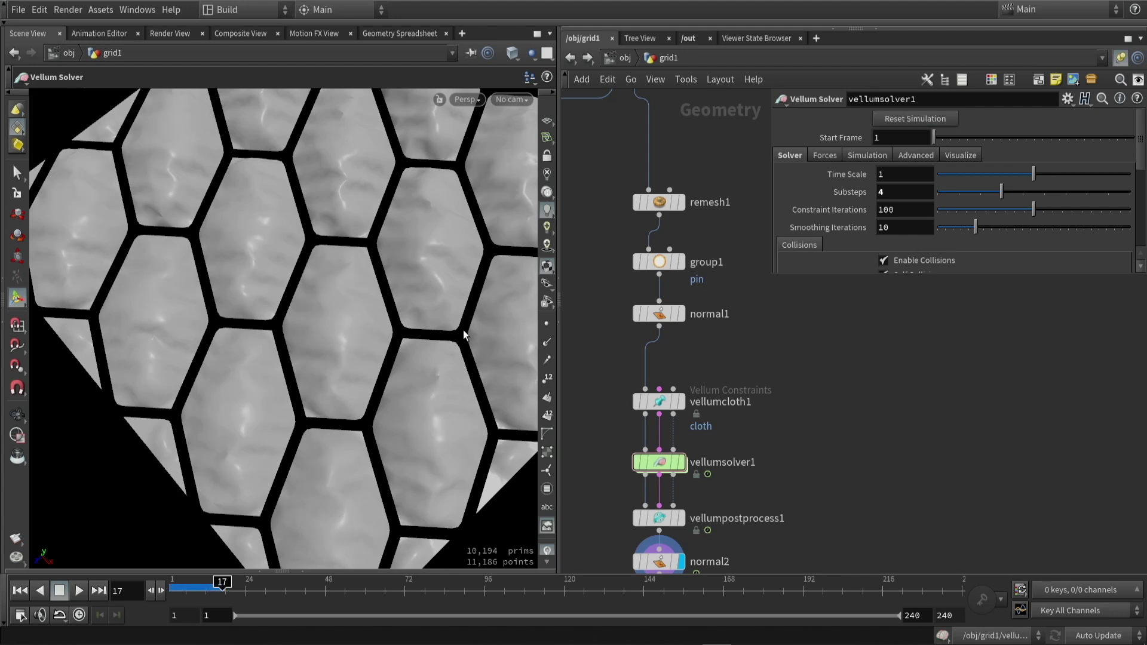
left_click(907, 156)
left_click(869, 157)
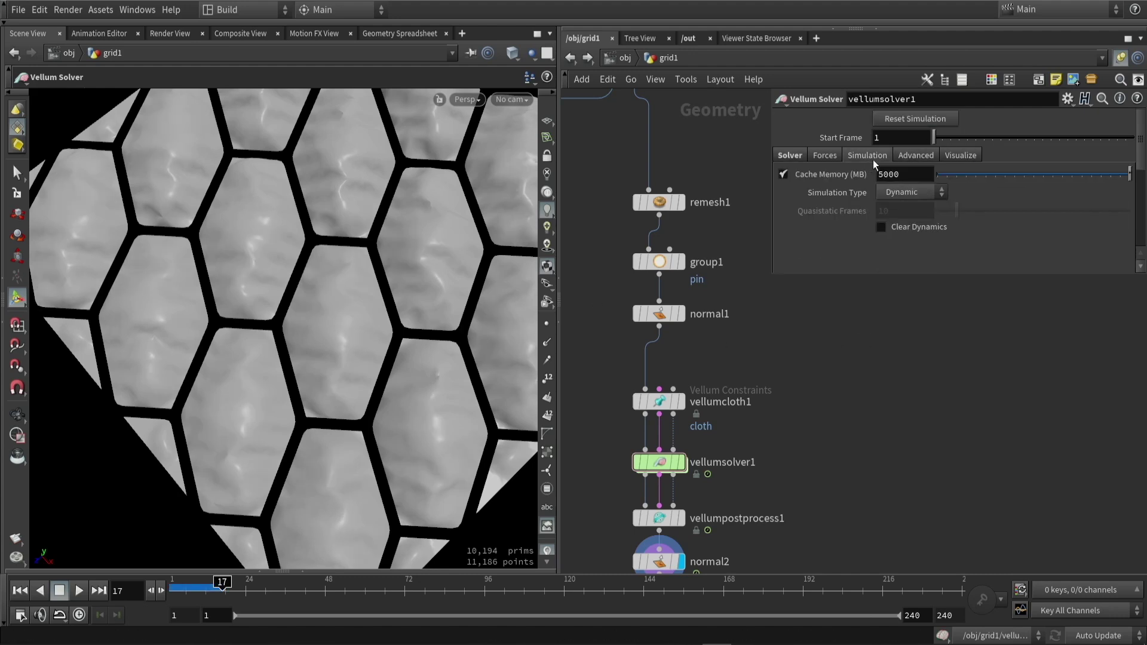
left_click(908, 191)
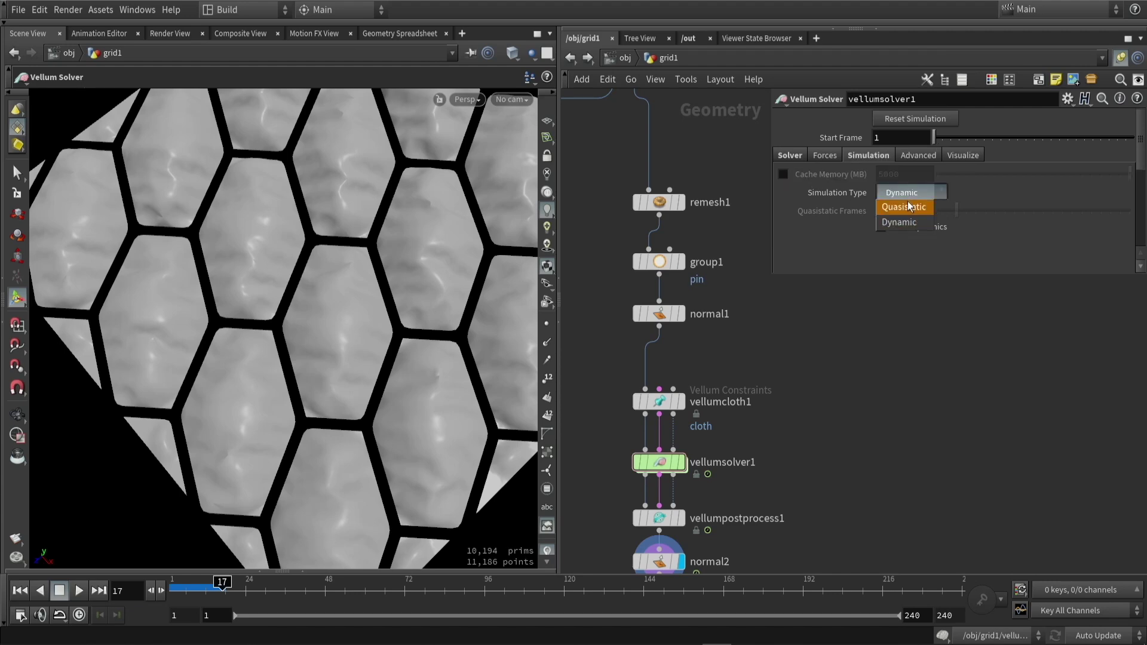
left_click(902, 207)
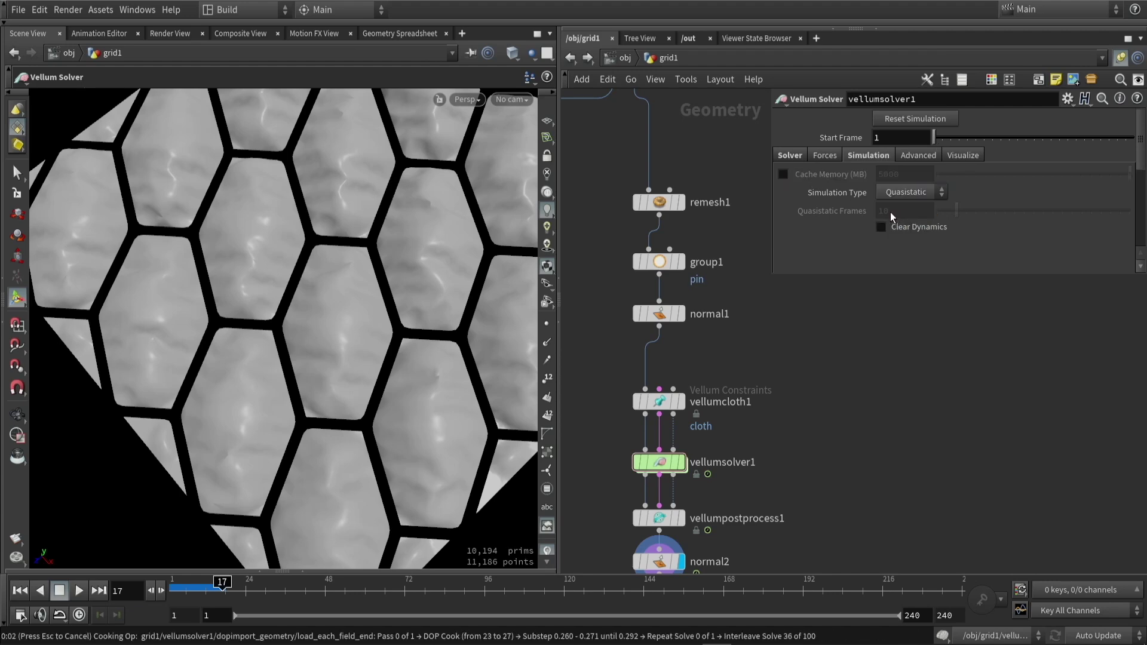
double_click(891, 213)
type("3")
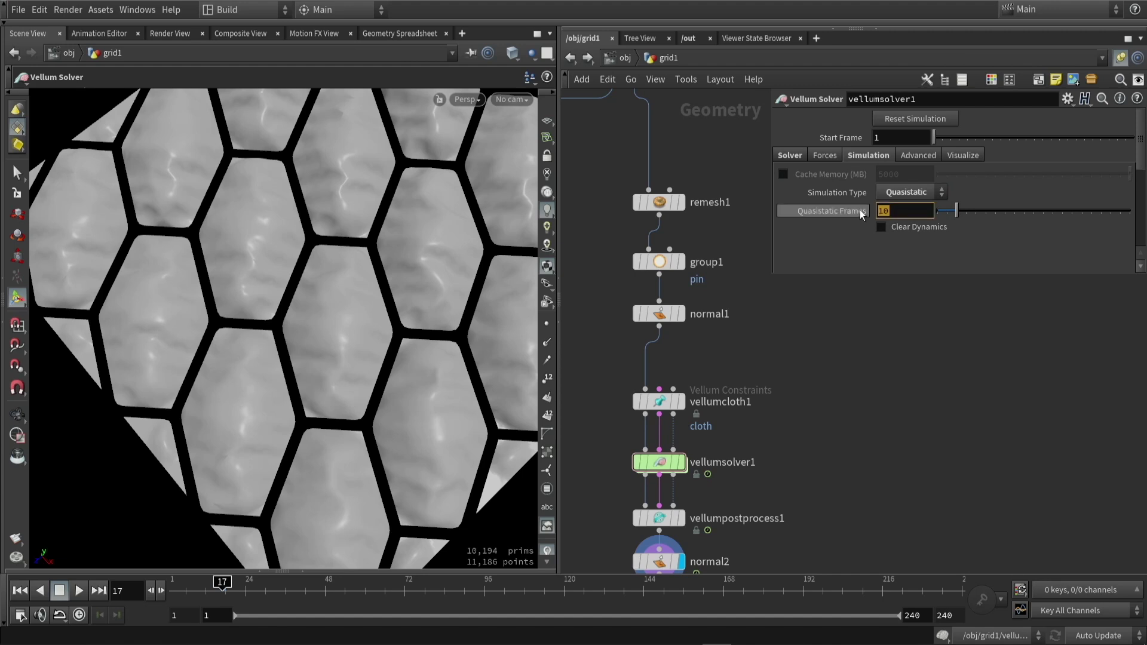
left_click(881, 227)
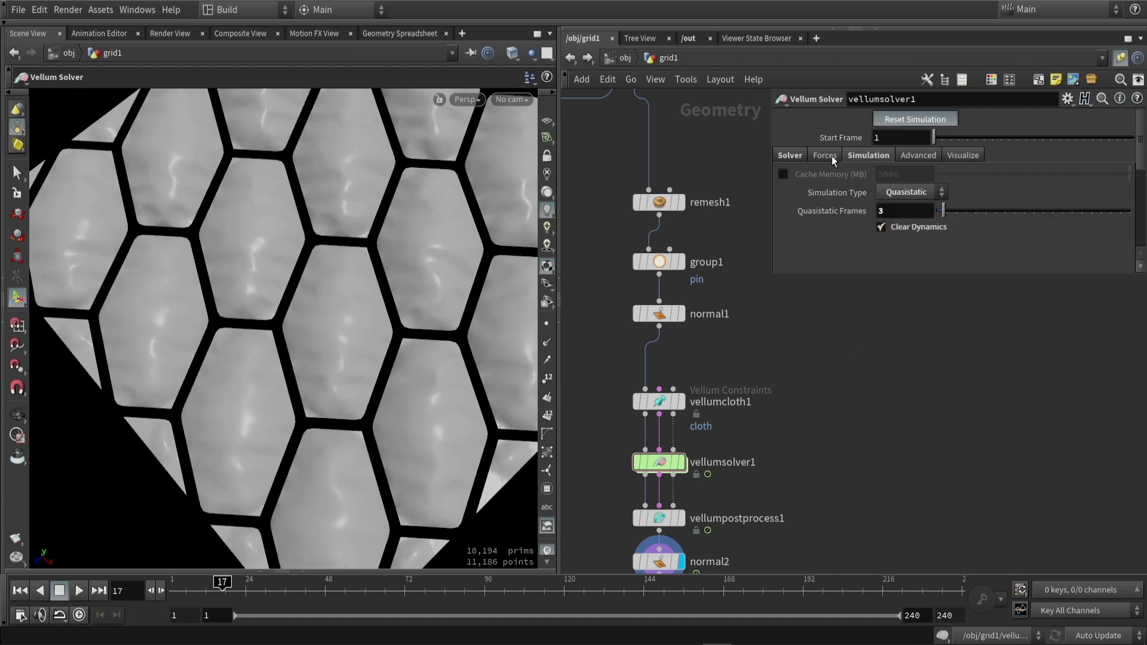
Reduce the target size of remesh1 for a denser cell mesh and inspect the inflated cells.
key("Escape")
left_click_drag(295, 335, 343, 323)
left_click(657, 203)
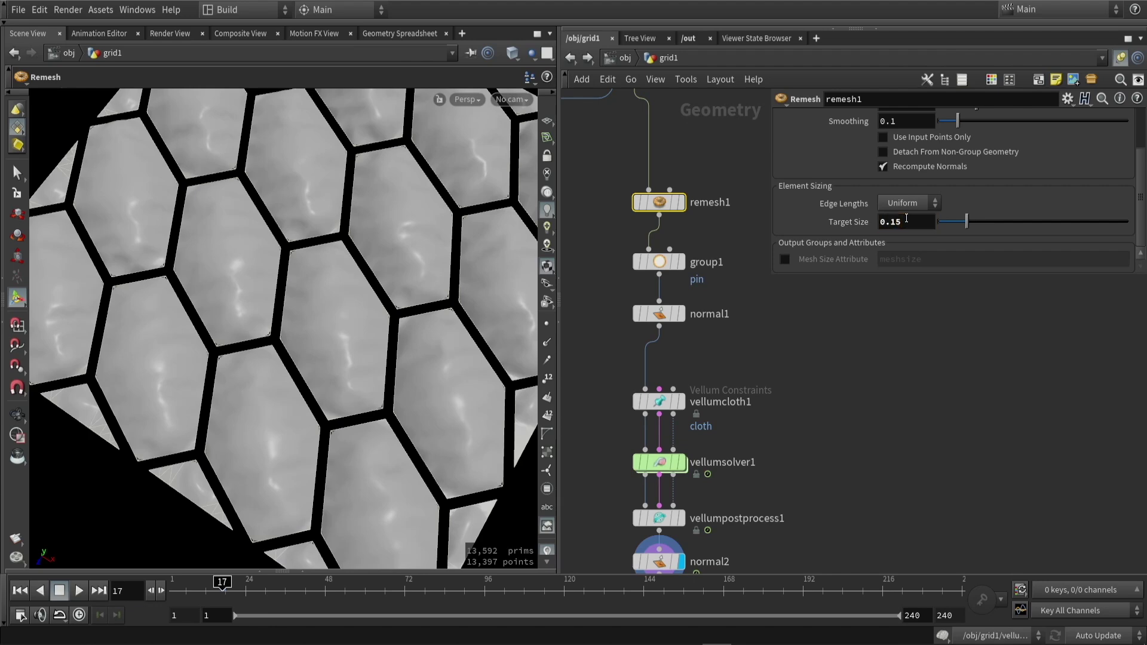
left_click_drag(351, 287, 387, 243)
mouse_move(366, 241)
left_mouse_down()
mouse_move(275, 257)
mouse_move(346, 251)
left_mouse_up()
Set the stretch rest length scale of vellumcloth1 to 1.35 and inspect the resulting cushions.
left_click(663, 403)
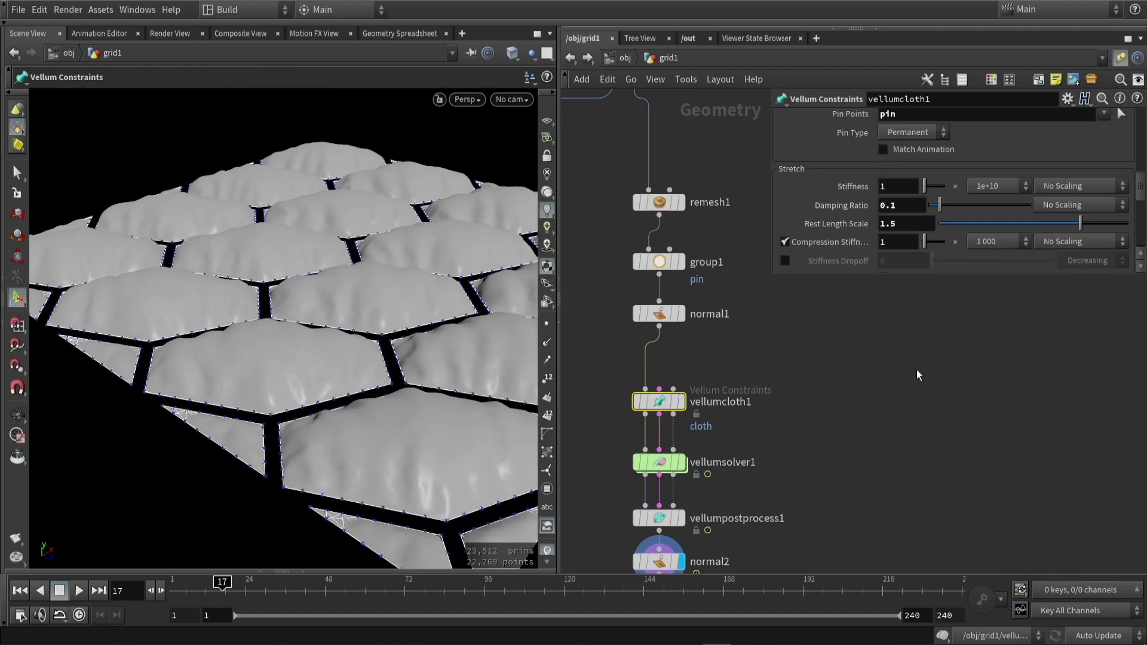
key("Escape")
left_click_drag(299, 251, 149, 251)
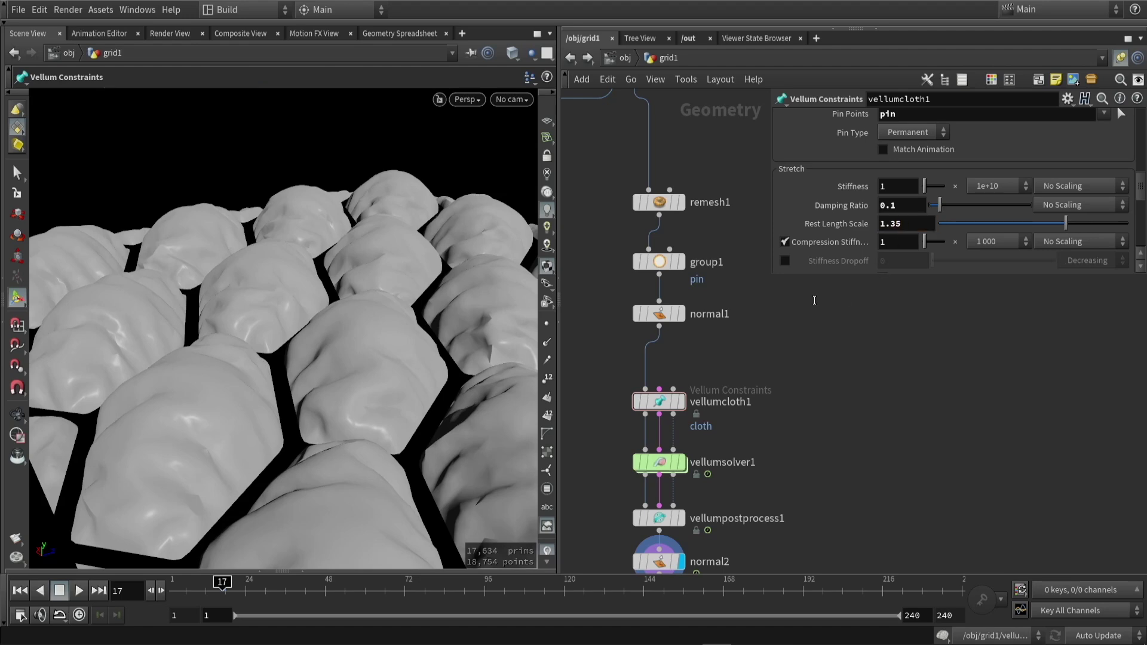
left_click_drag(346, 249, 478, 263)
key("Escape")
Add a Stash node below normal2, feed normal2 into it and display it.
scroll(850, 422, "down", 2)
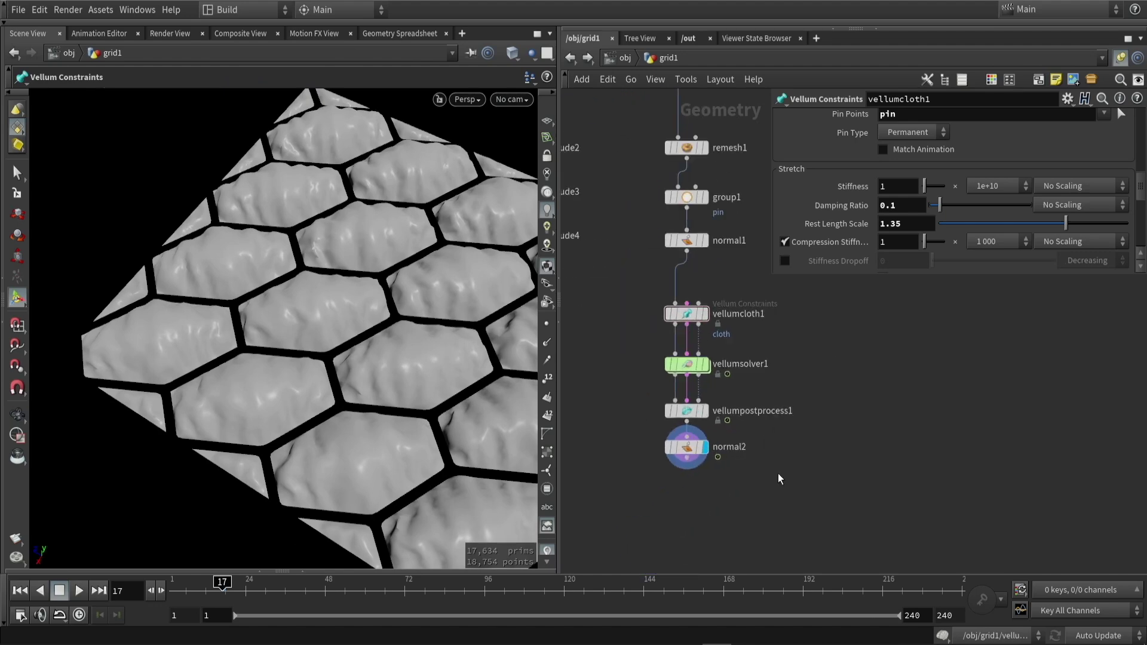
key("Tab")
type("sta")
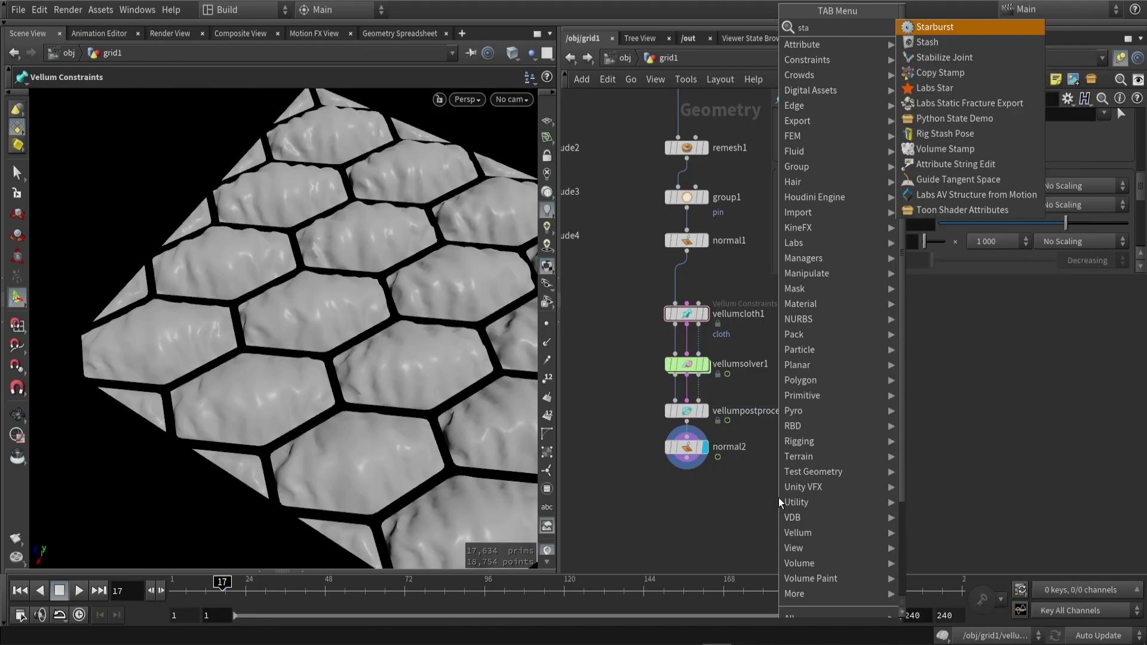
key("Down")
key("Return")
left_click(704, 492)
scroll(690, 463, "up", 3)
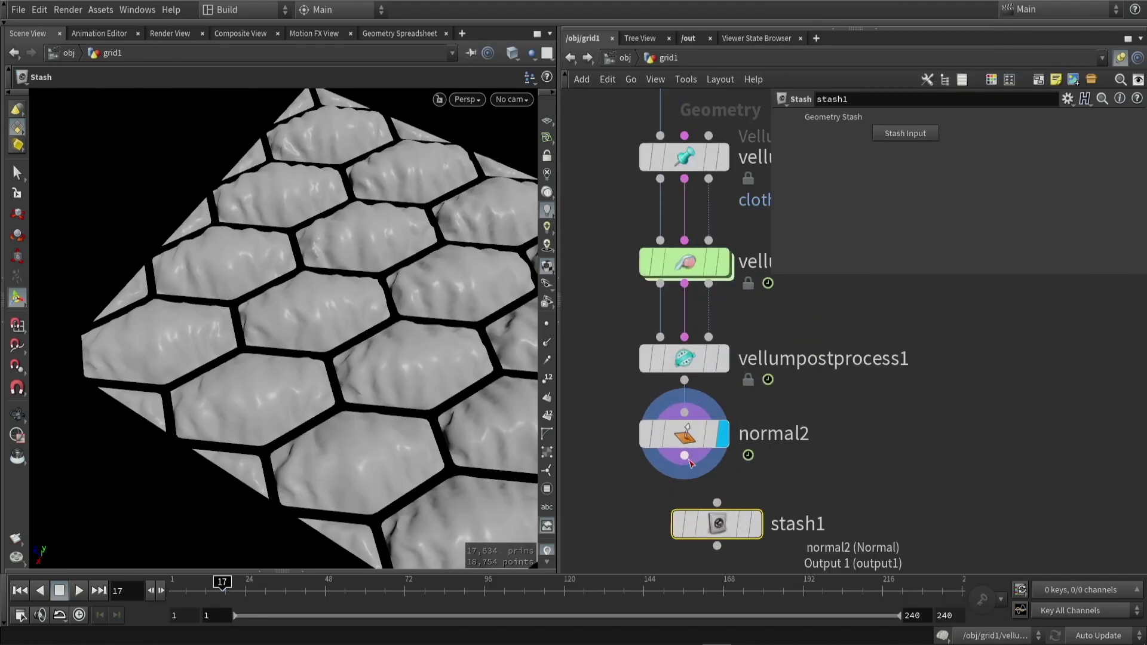
left_click(746, 530)
left_click_drag(725, 529, 693, 532)
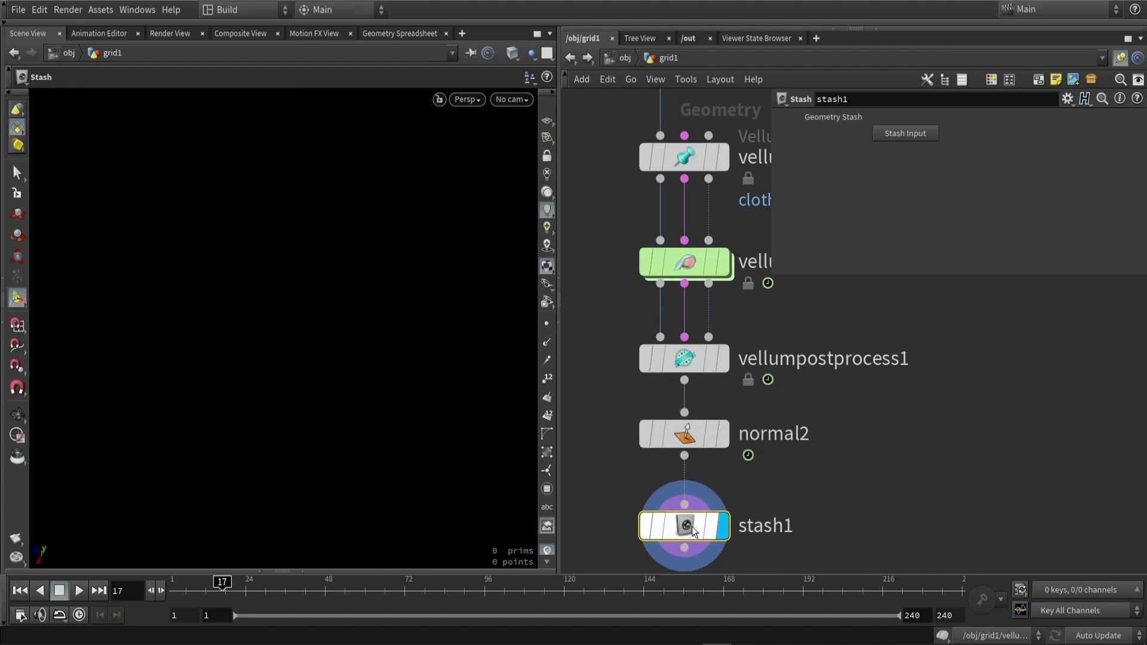
Stash the simulated input geometry in stash1 and inspect the stored cushions from several angles.
left_click(906, 133)
scroll(281, 328, "down", 3)
key("Escape")
left_click_drag(280, 334, 285, 305)
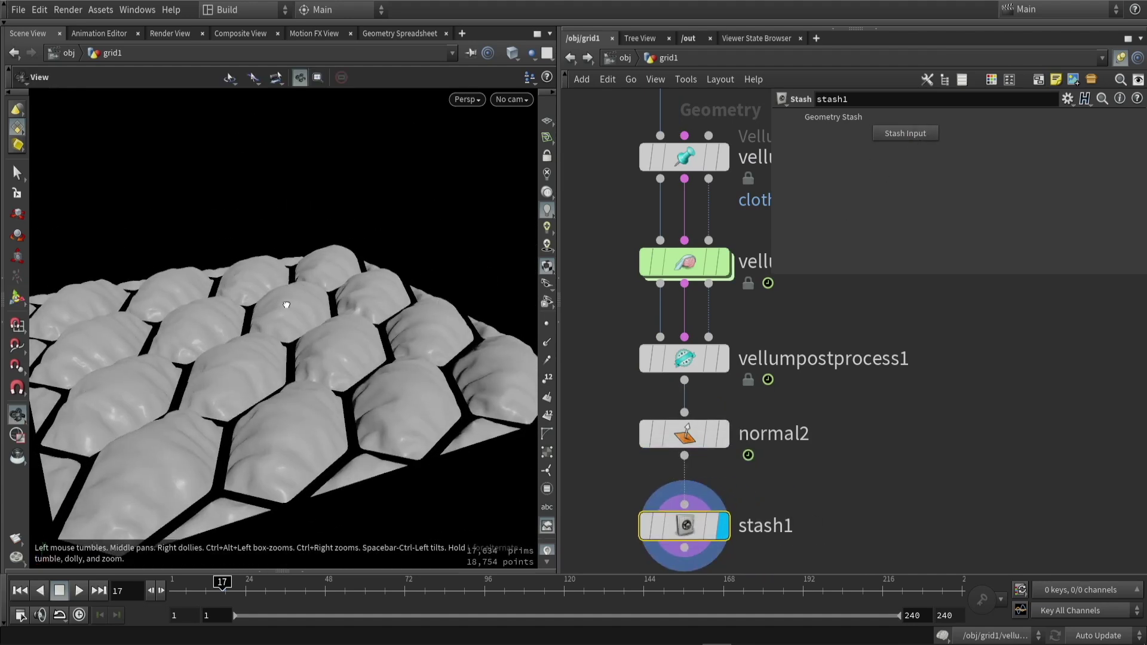
scroll(285, 305, "down", 3)
key("Return")
Add a second Merge node combining merge1 and stash1, and display it.
scroll(914, 464, "down", 5)
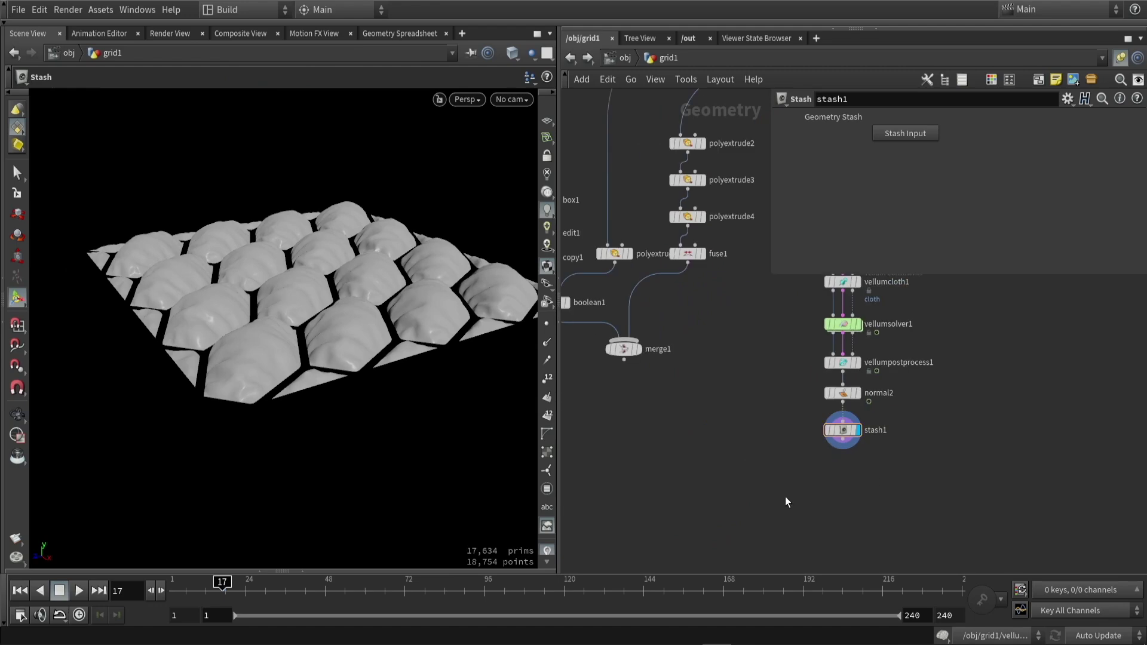
key("Tab")
type("merge")
key("Return")
left_click(740, 503)
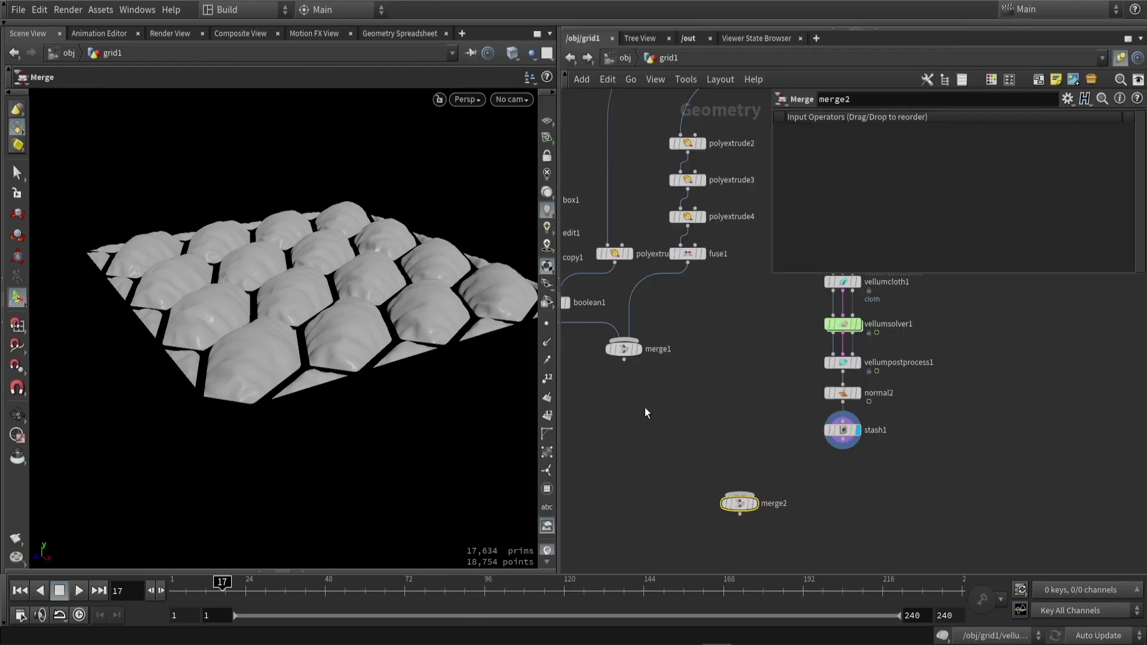
left_click(733, 482)
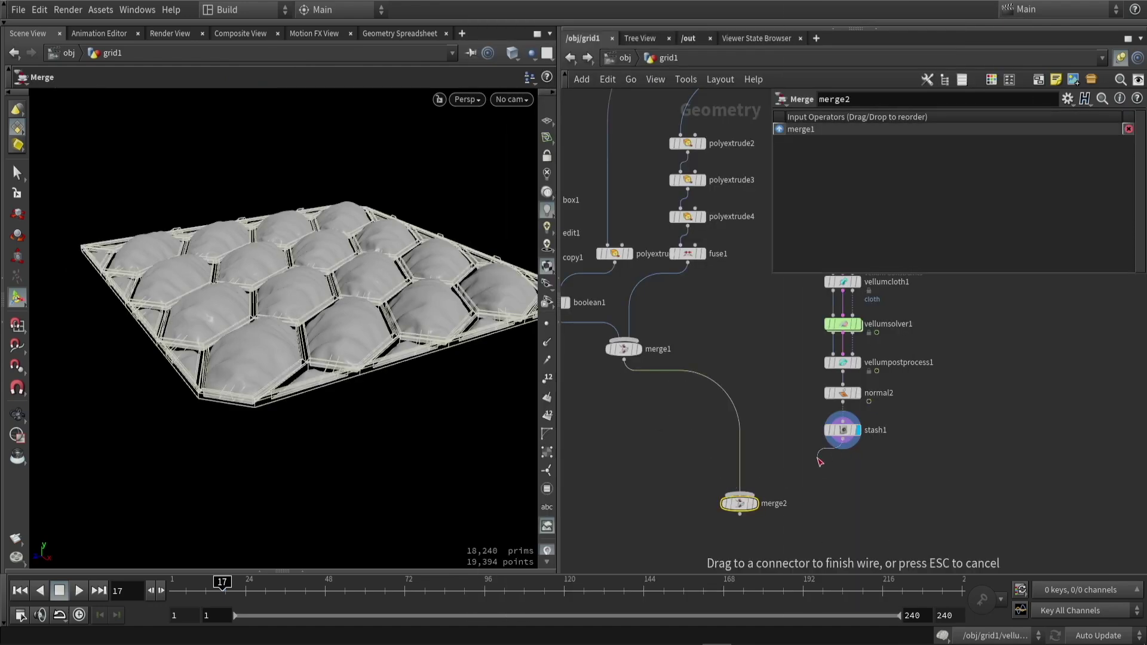
left_click(736, 502)
scroll(737, 503, "up", 2)
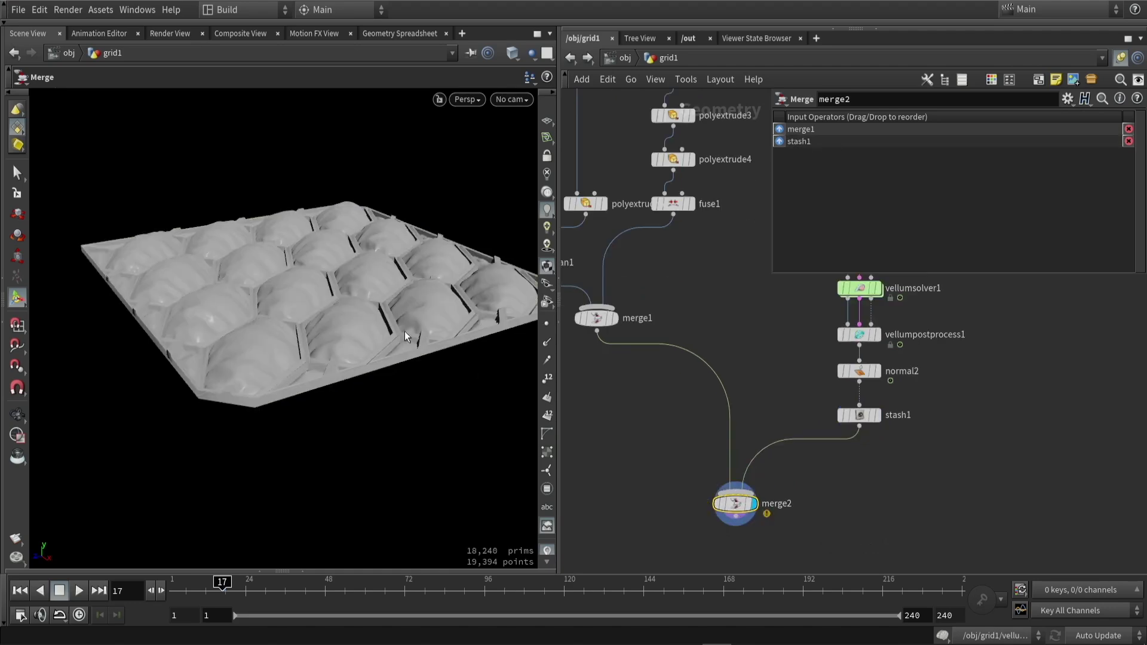
Insert a Transform node on the wire between stash1 and merge2.
key("Escape")
scroll(327, 318, "up", 5)
key("Tab")
type("tra")
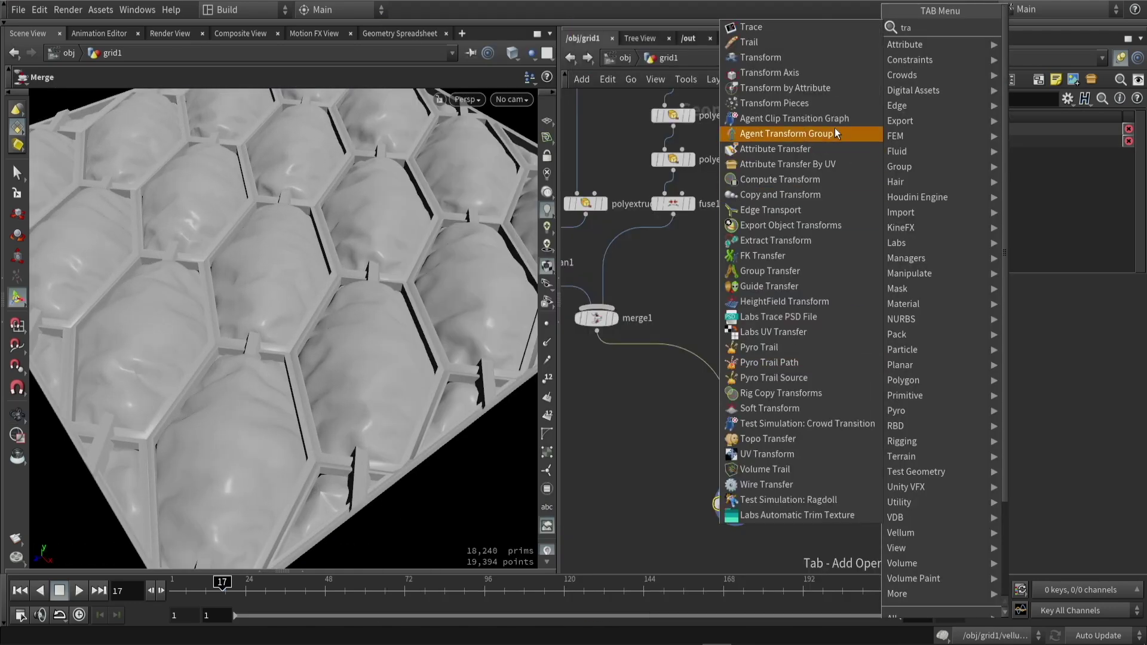
left_click(760, 57)
left_click(796, 448)
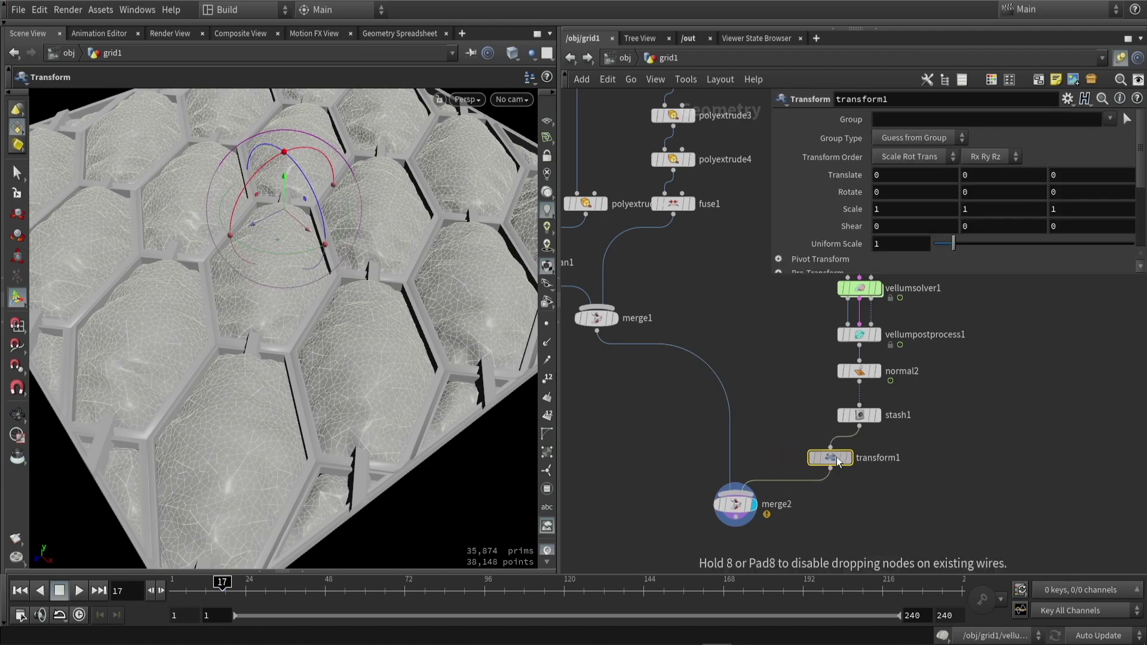
Flatten and raise the cushions in transform1 to a Y scale of 0.657142 and a Y translation of 0.108891.
left_click_drag(217, 297, 257, 193)
key("Return")
key("e")
left_click_drag(257, 194, 331, 279)
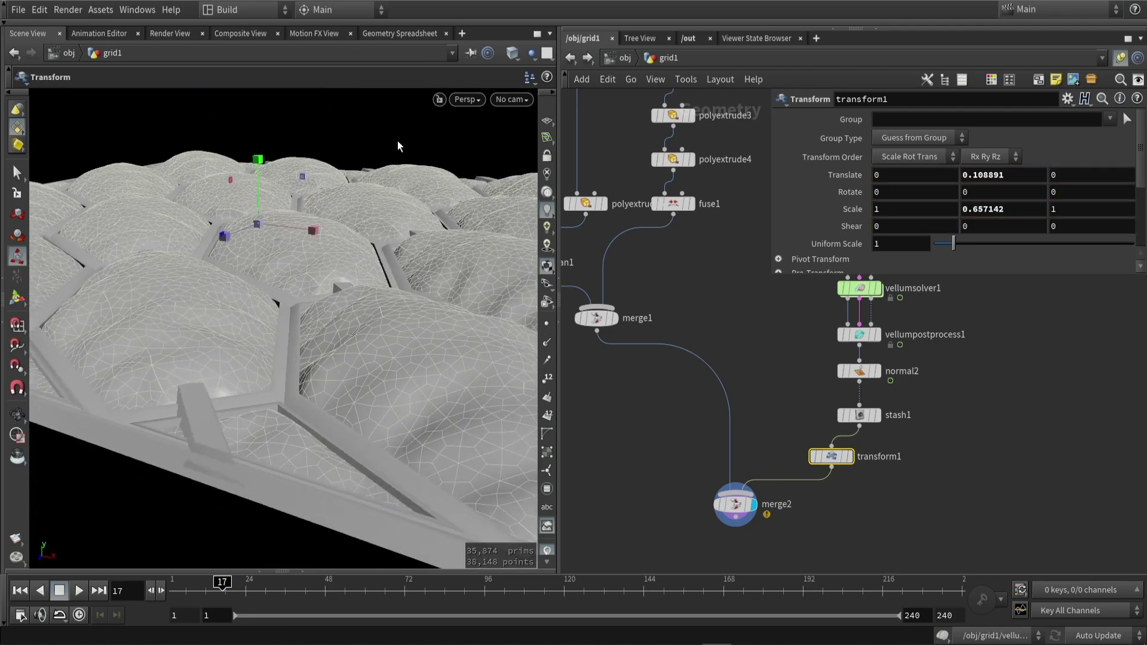
key("Escape")
key("Escape")
left_click_drag(442, 193, 473, 225)
key("Return")
Change the viewport lighting mode, review the merged panel and save the scene as Sci-fi_Panel_01.hip.
right_click(548, 210)
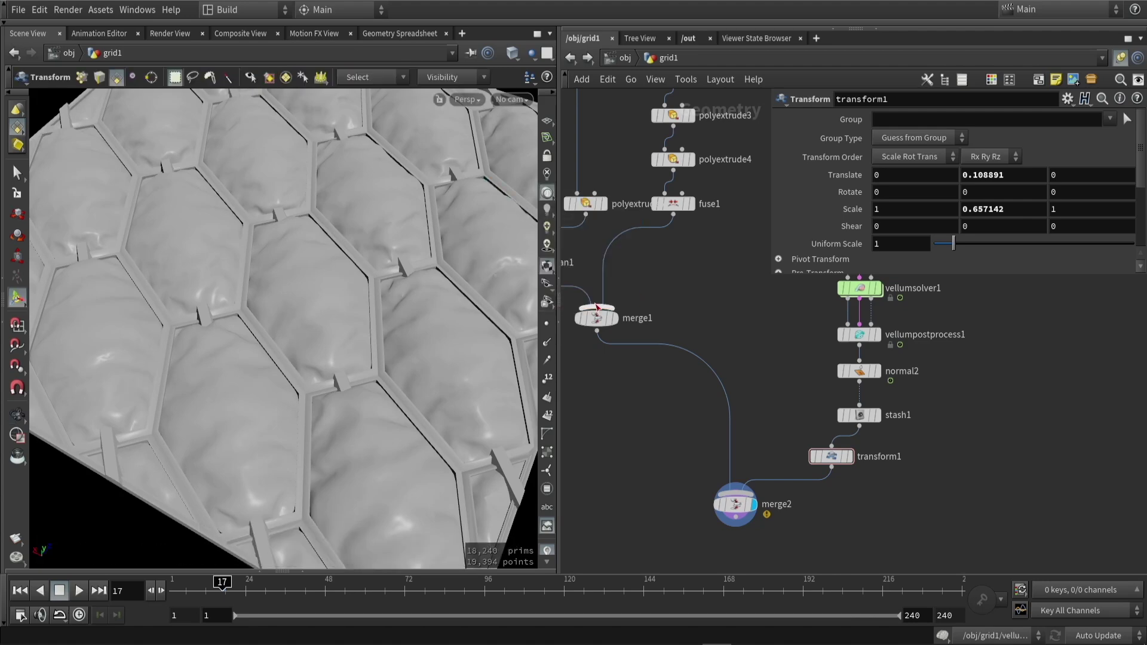
key("Escape")
left_click_drag(316, 269, 417, 312)
scroll(417, 312, "up", 3)
key("Return")
scroll(675, 424, "down", 3)
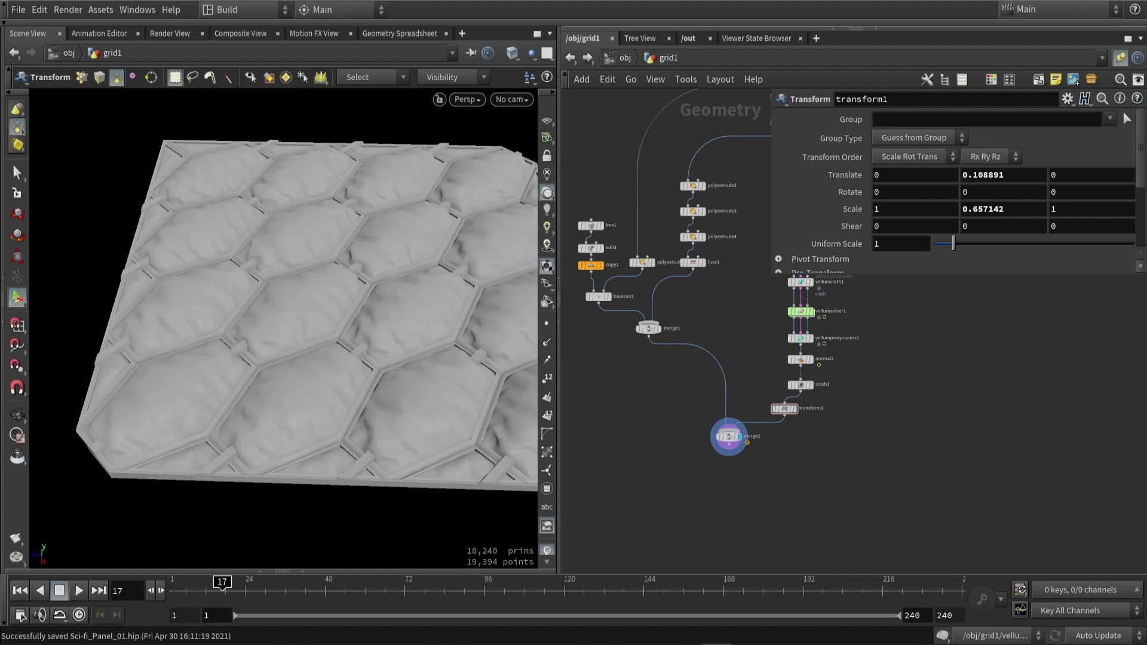
Paste the File node loading SciFi_Kit_vol1_Aurora_Kit_triangulated.obj and isolate selected kit pieces with a Blast node.
key("ctrl+v")
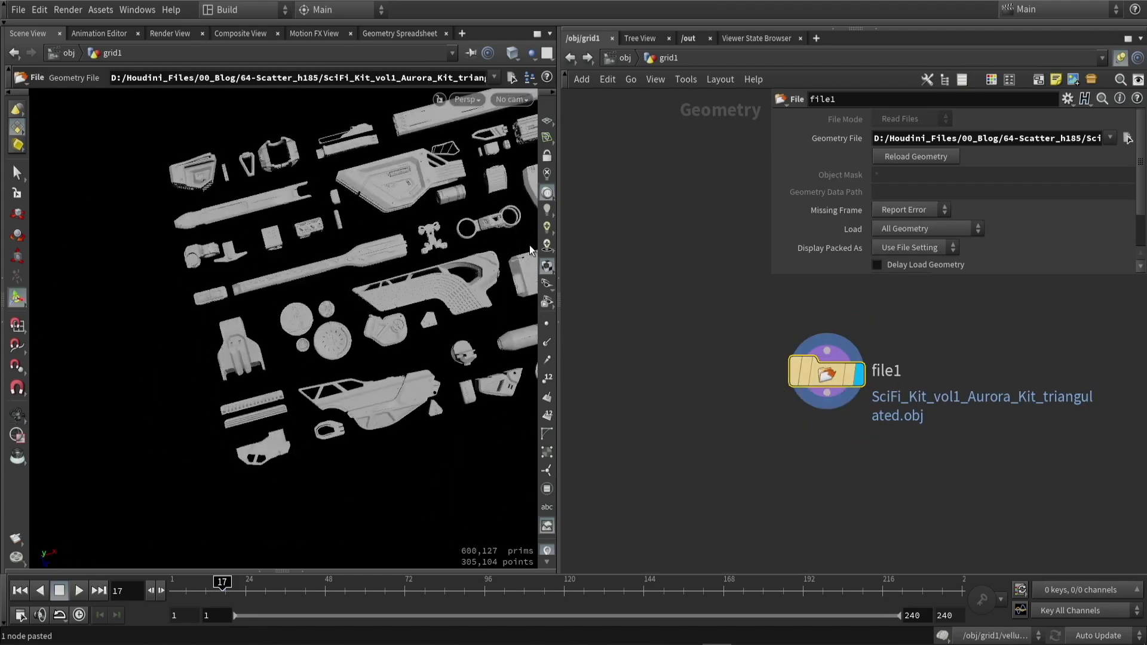
scroll(465, 420, "up", 5)
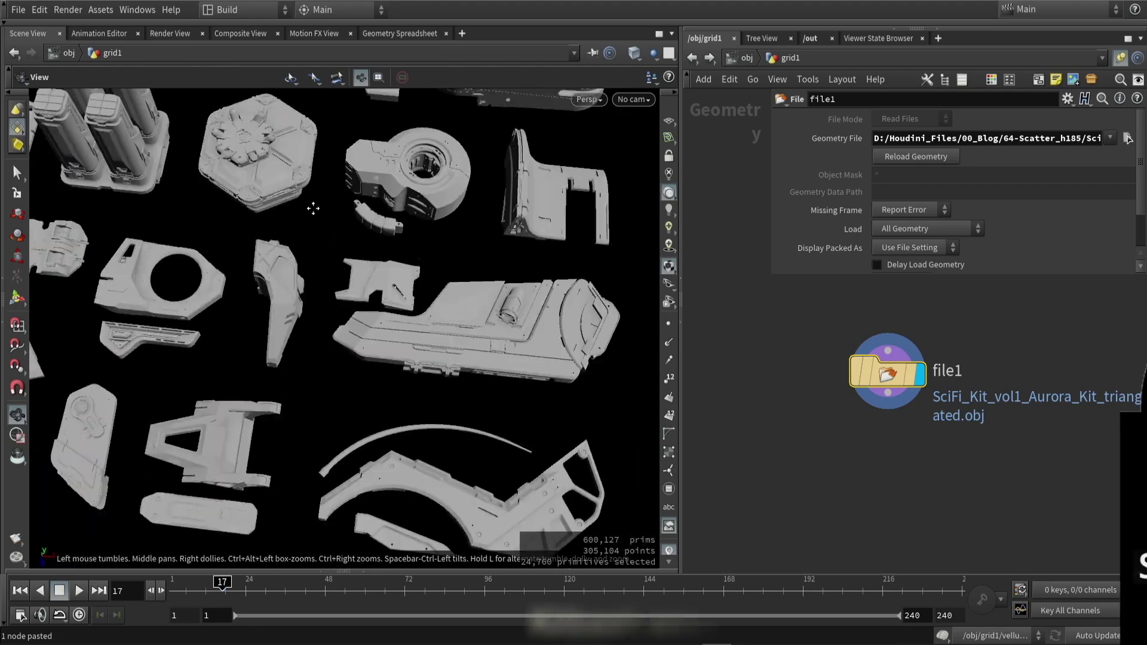
key("Delete")
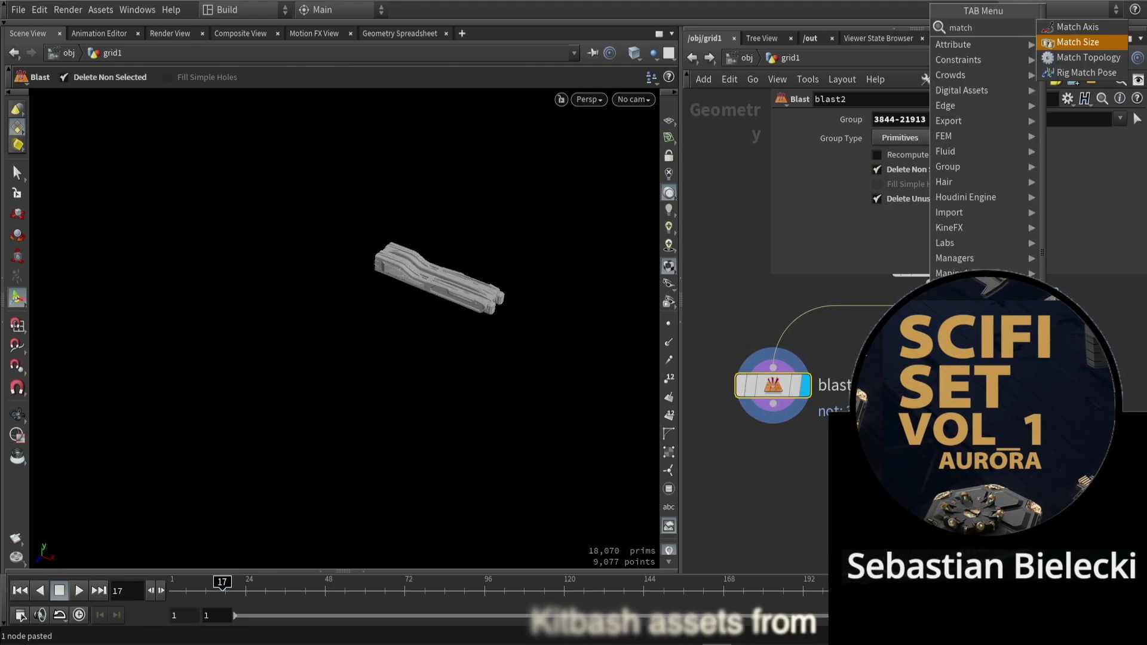
Add Match Size to the isolated bar and mirror it along the panel edge, with transform2 translated to -2.14199, 0.341689, 4.7 and scaled to 1.15436, 1, 0.838437.
key("Return")
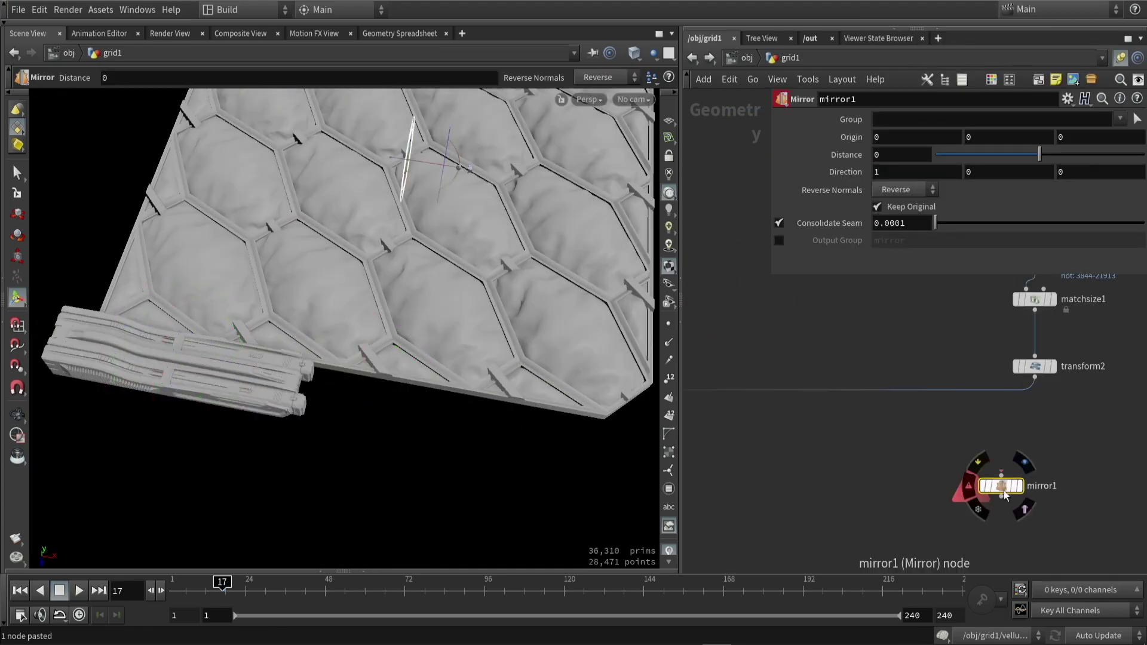
left_click(1035, 366)
scroll(328, 357, "down", 3)
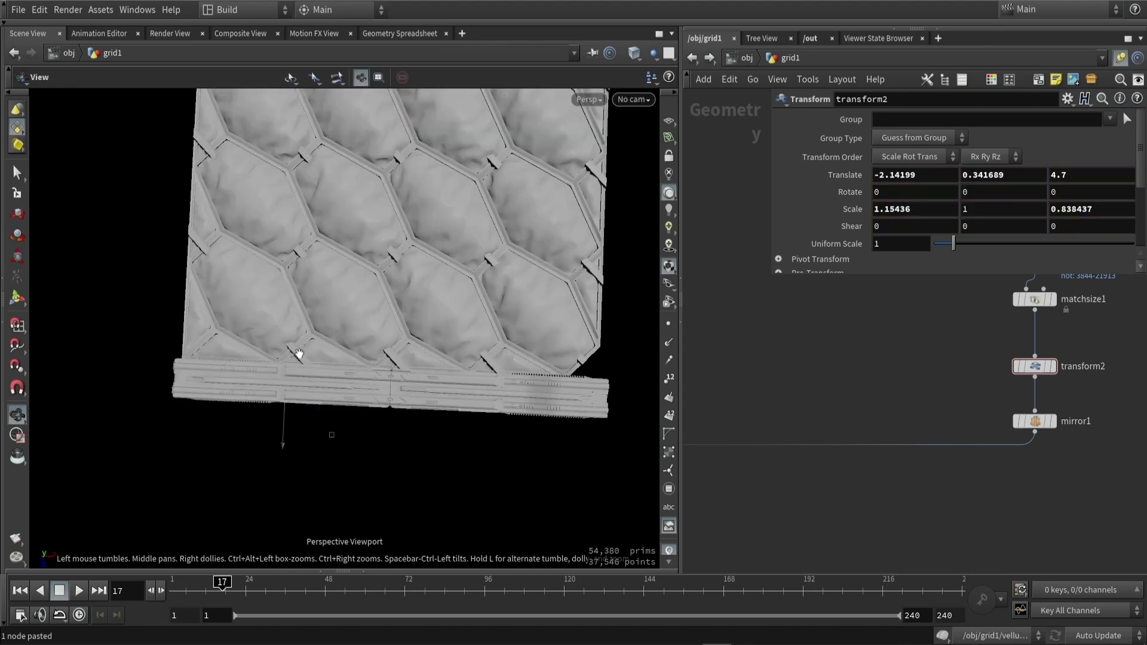
left_click_drag(294, 351, 393, 347)
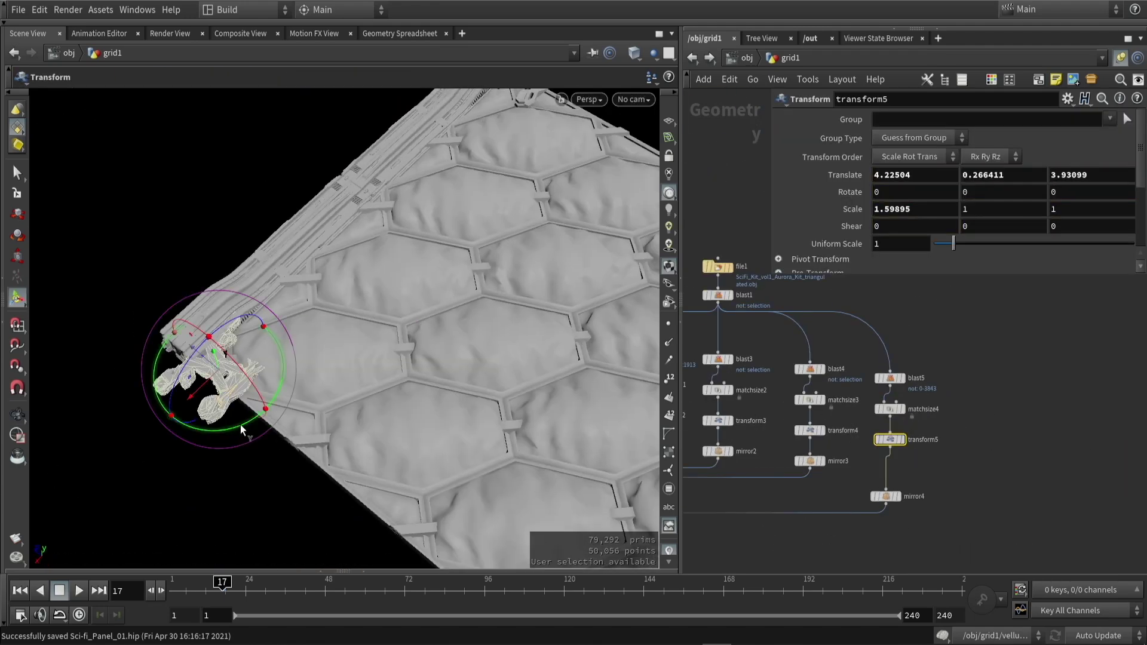
Rotate the branching kit piece about Y and move it to the bar's end at the panel corner with transform5.
left_click_drag(249, 418, 218, 346)
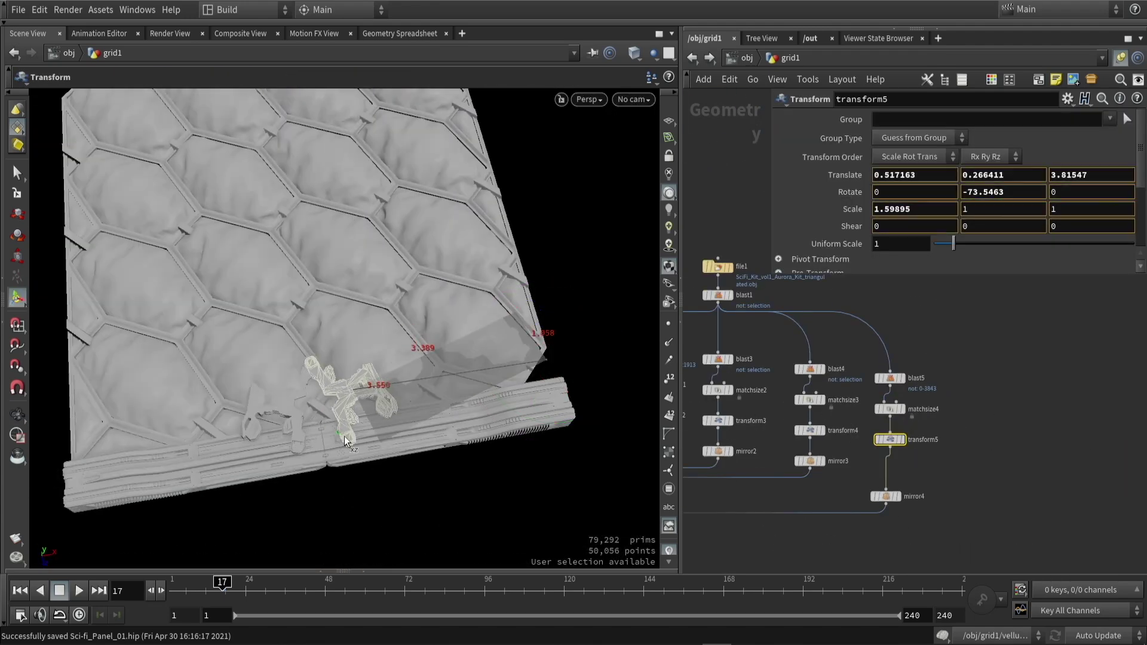
left_click_drag(358, 388, 521, 241)
left_click_drag(435, 320, 371, 359)
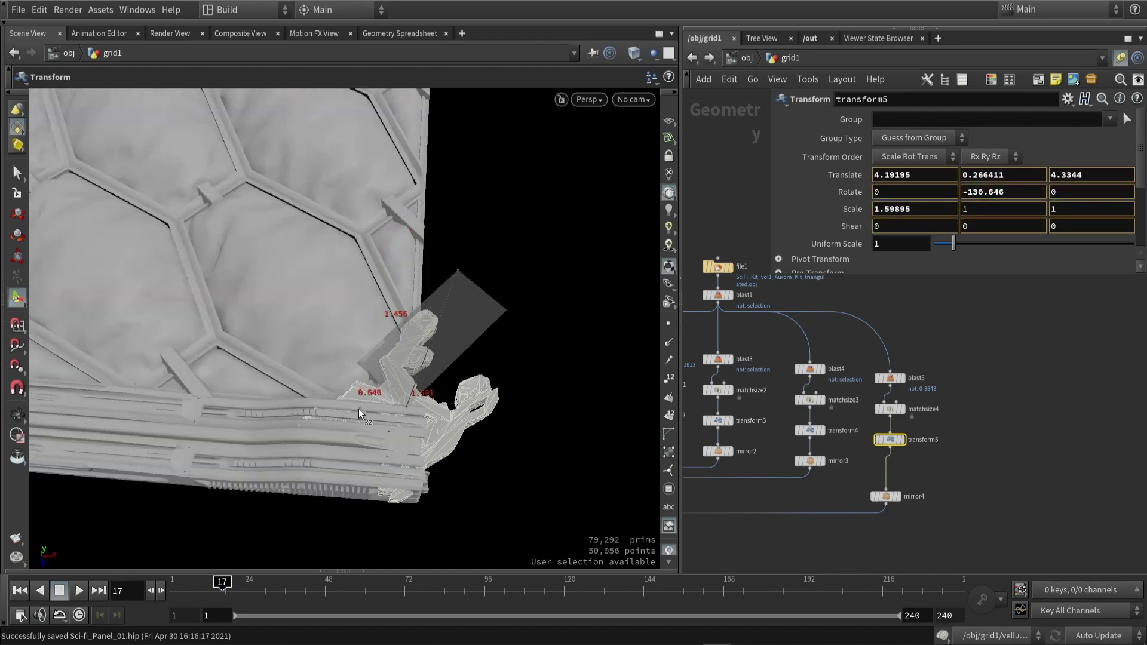
left_click_drag(351, 402, 494, 430)
scroll(886, 478, "up", 5)
Add a merge for the corner pieces and duplicate mirror4 as a mirror with direction 0, 0, 1 and Keep Original off.
left_click(886, 497)
scroll(891, 435, "down", 3)
key("Tab")
type("merge")
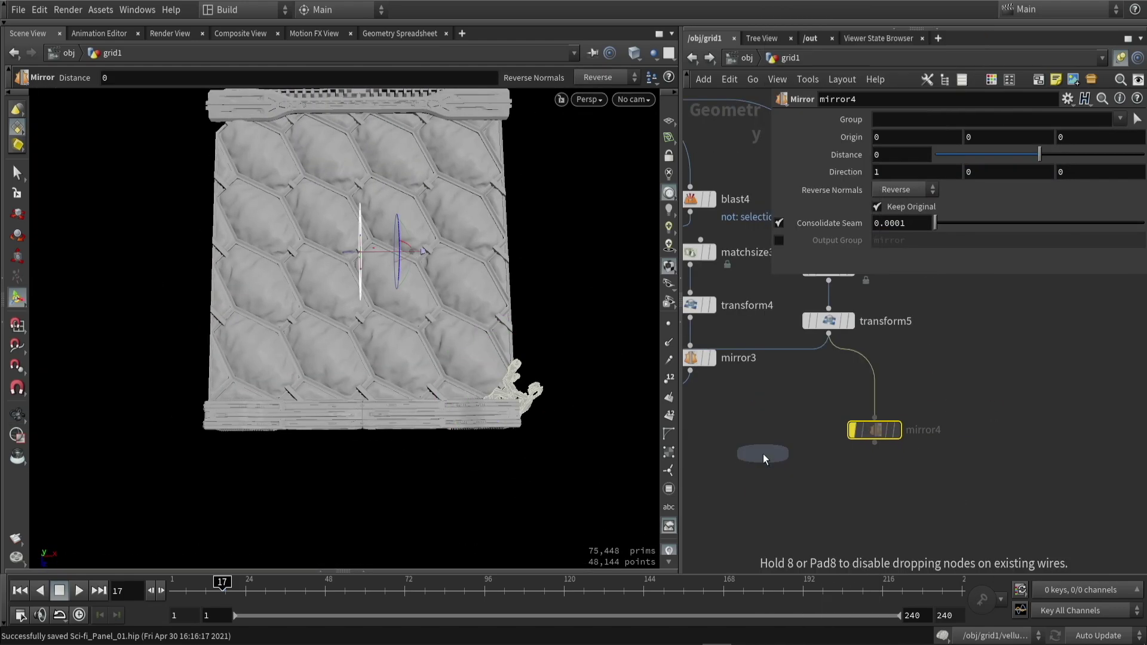
left_click(788, 496)
left_click_drag(886, 381, 867, 426, "alt")
left_click_drag(398, 295, 321, 225, "alt")
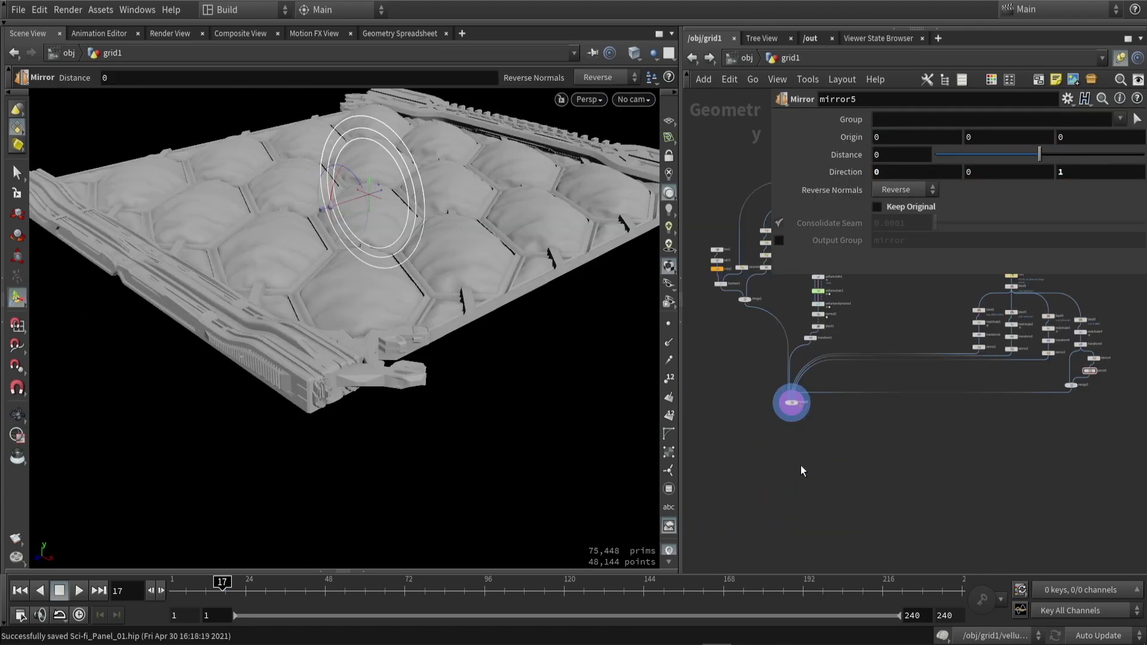
Add a Labs Voxel Mesh node below the main merge and check the panel in wireframe and shaded display.
key("Tab")
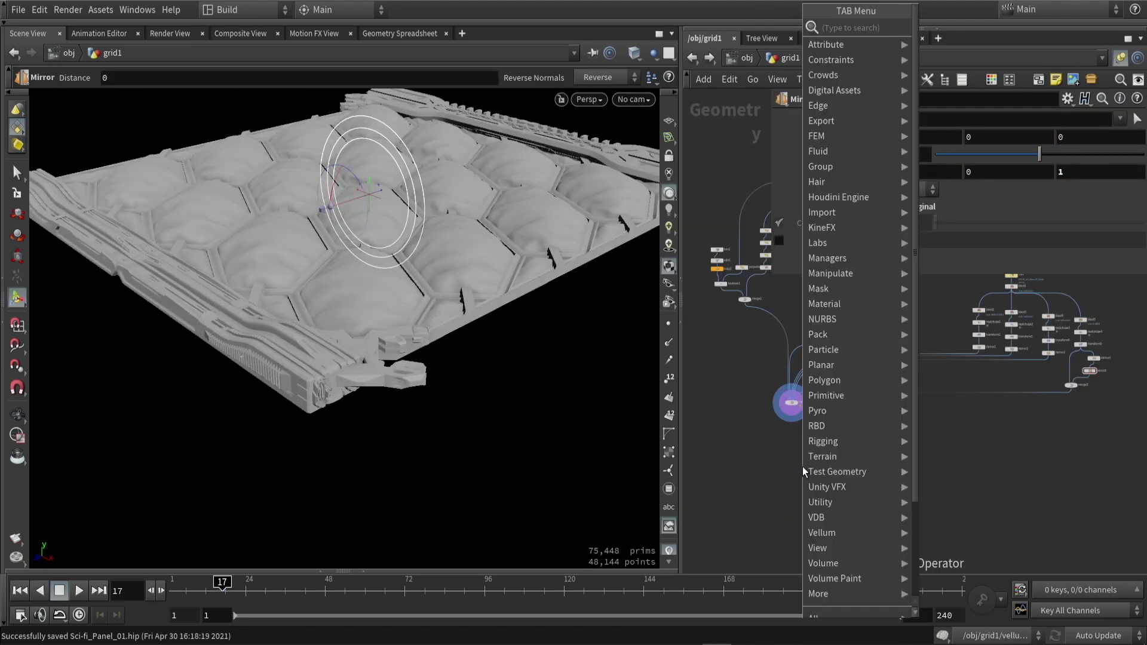
key("Return")
left_click(802, 468)
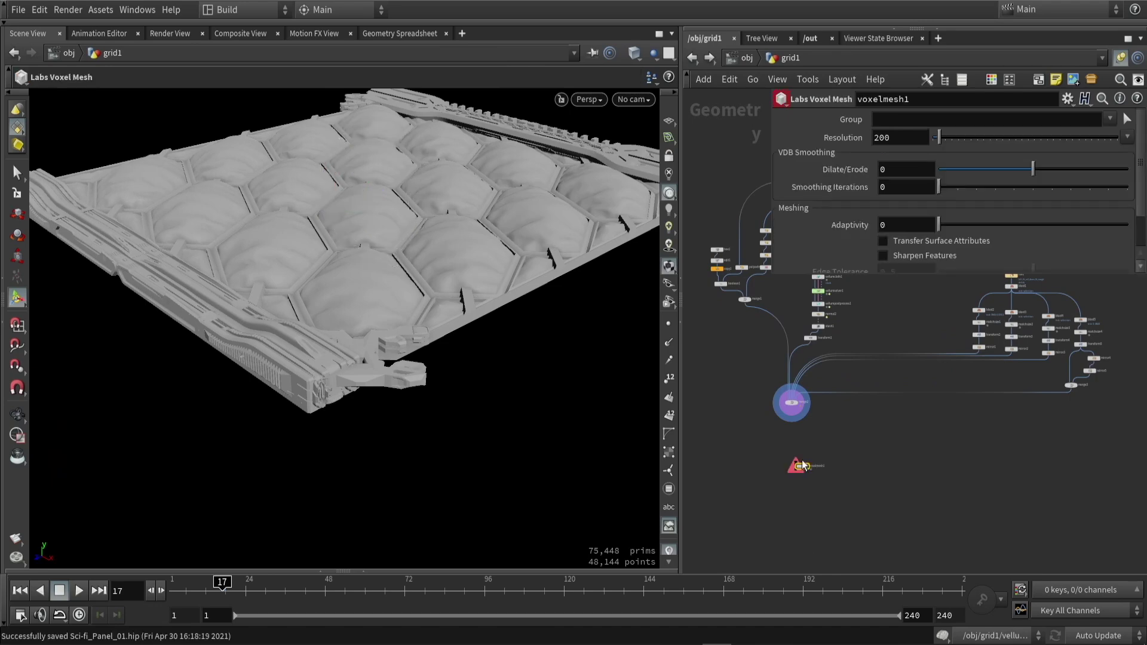
mouse_move(474, 302)
left_mouse_down("alt")
mouse_move(456, 179)
mouse_move(384, 270)
mouse_move(474, 405)
mouse_move(558, 408)
left_mouse_up("alt")
key("w")
key("w")
key("Escape")
scroll(831, 409, "up", 1)
Mirror the merged panel with a Labs Symmetrize node in direction 0, 1, 0 and display the double-sided result.
key("Tab")
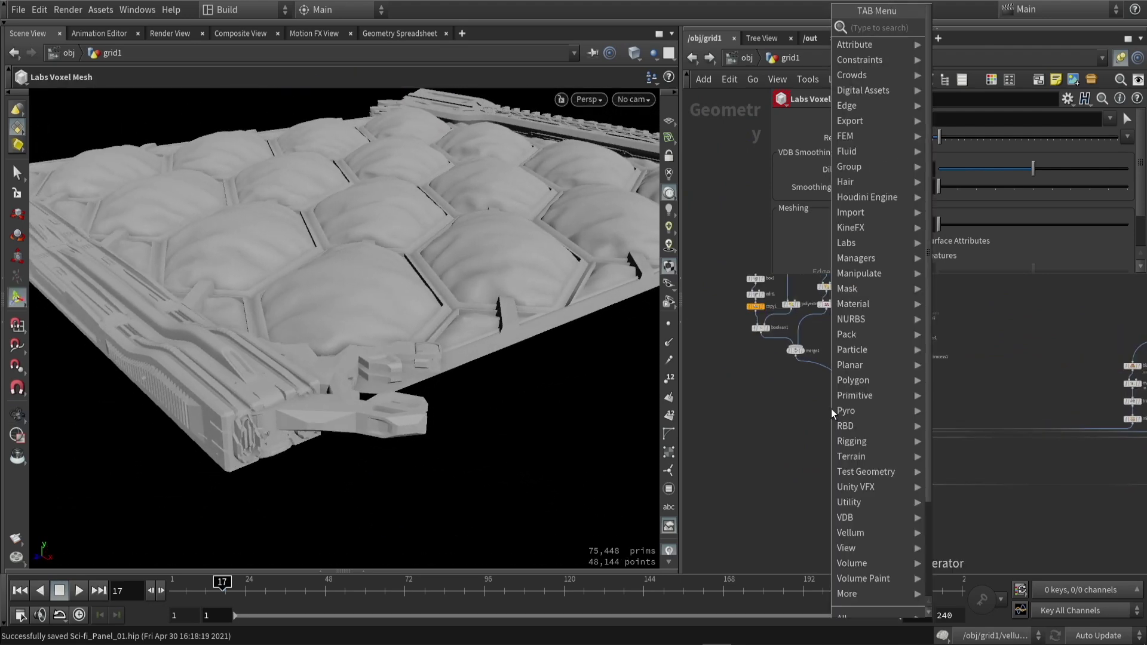
type("null")
key("Return")
left_click(816, 441)
middle_click_drag(807, 443, 797, 343)
left_click_drag(797, 343, 794, 473)
scroll(872, 436, "up", 2)
left_click(784, 479)
left_click_drag(315, 331, 444, 368)
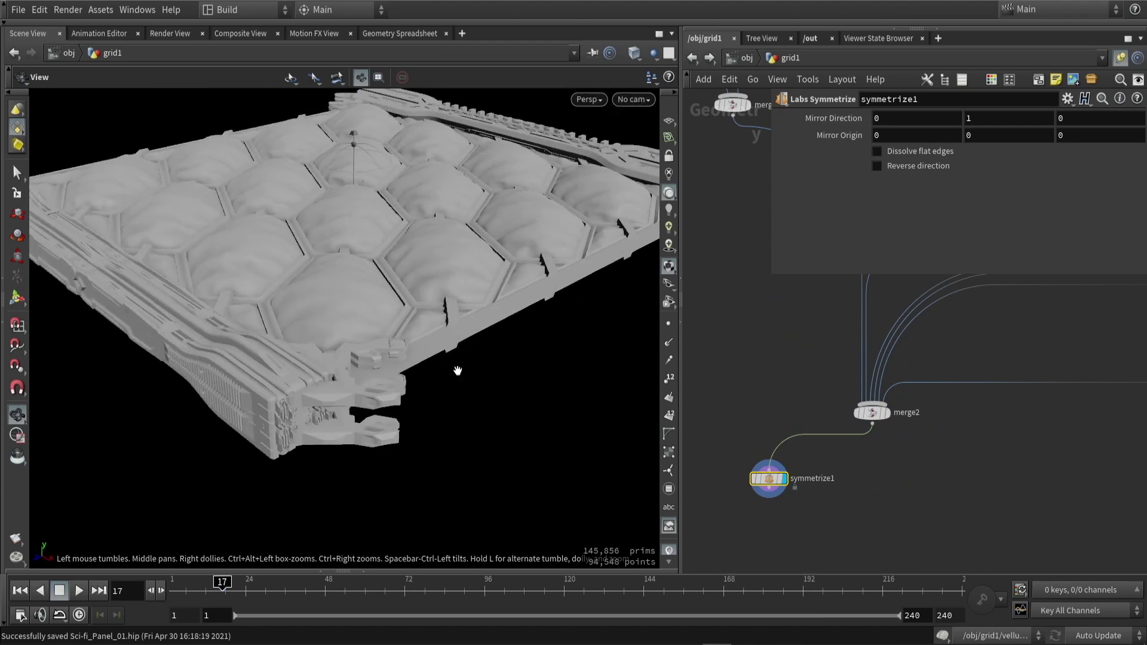
scroll(758, 335, "up", 3)
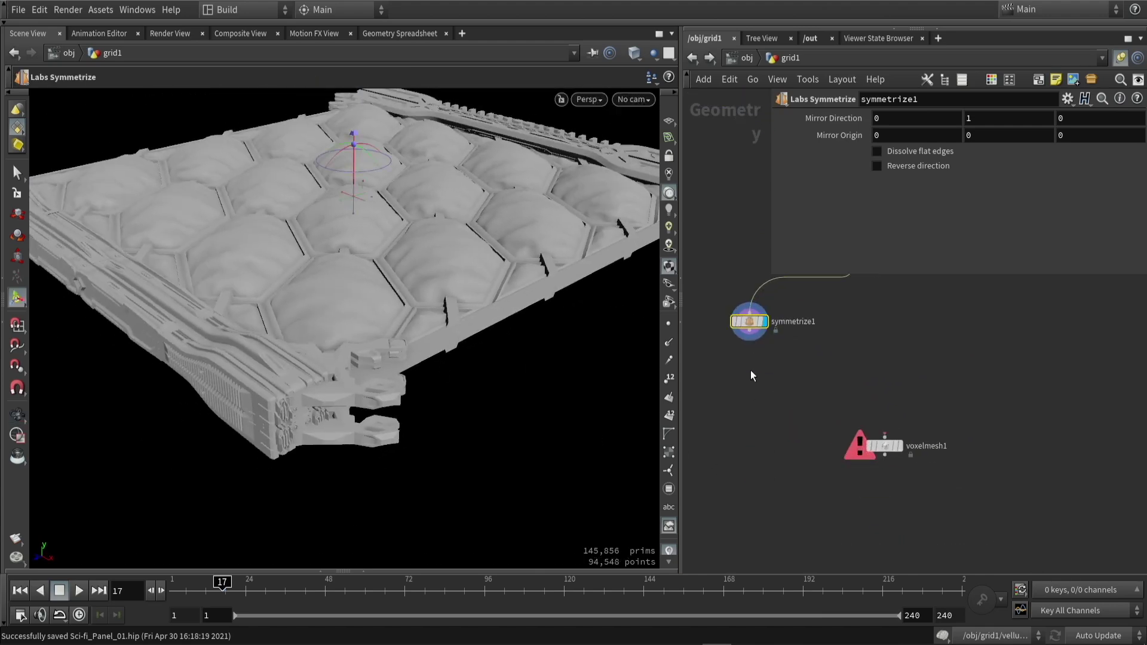
Try feeding the symmetrized panel into voxelmesh1 and inspect the voxelized surface.
left_click(899, 447)
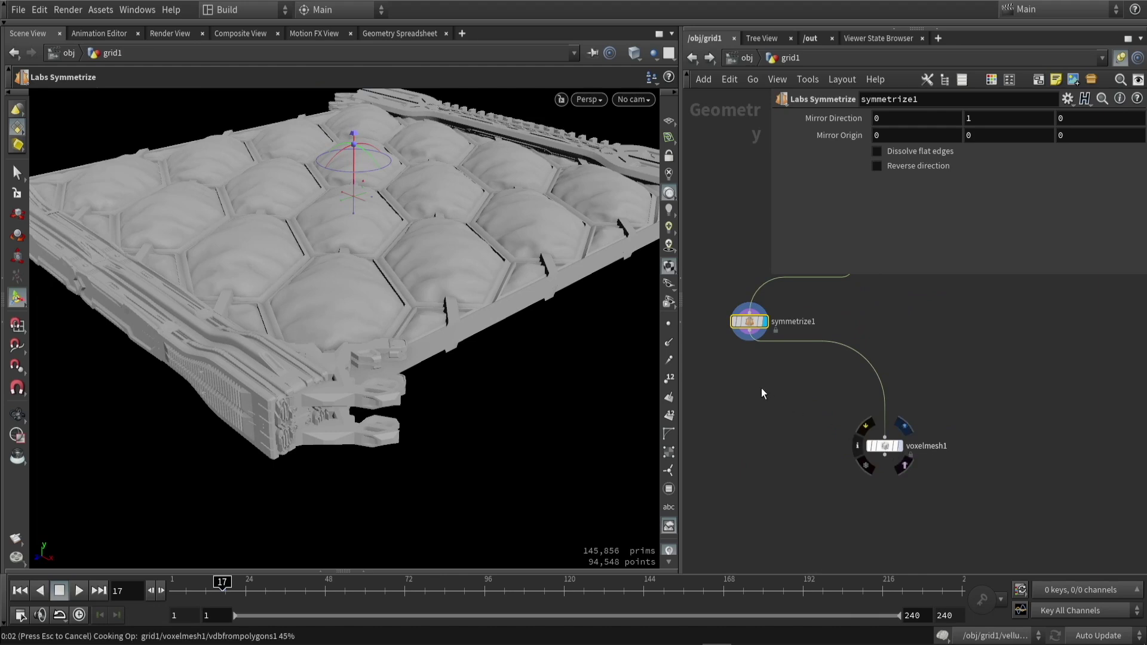
scroll(337, 253, "up", 5)
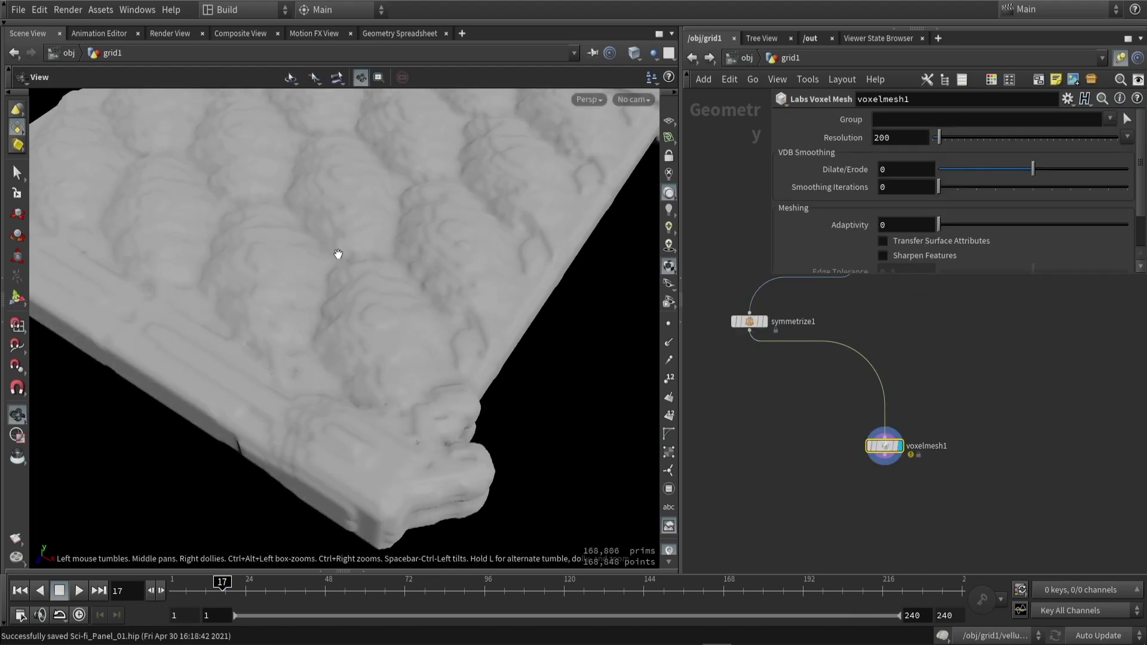
scroll(339, 254, "up", 5)
Examine the voxel mesh of the metal_detail group up close in shaded and wireframe display.
middle_click_drag(810, 382, 804, 429)
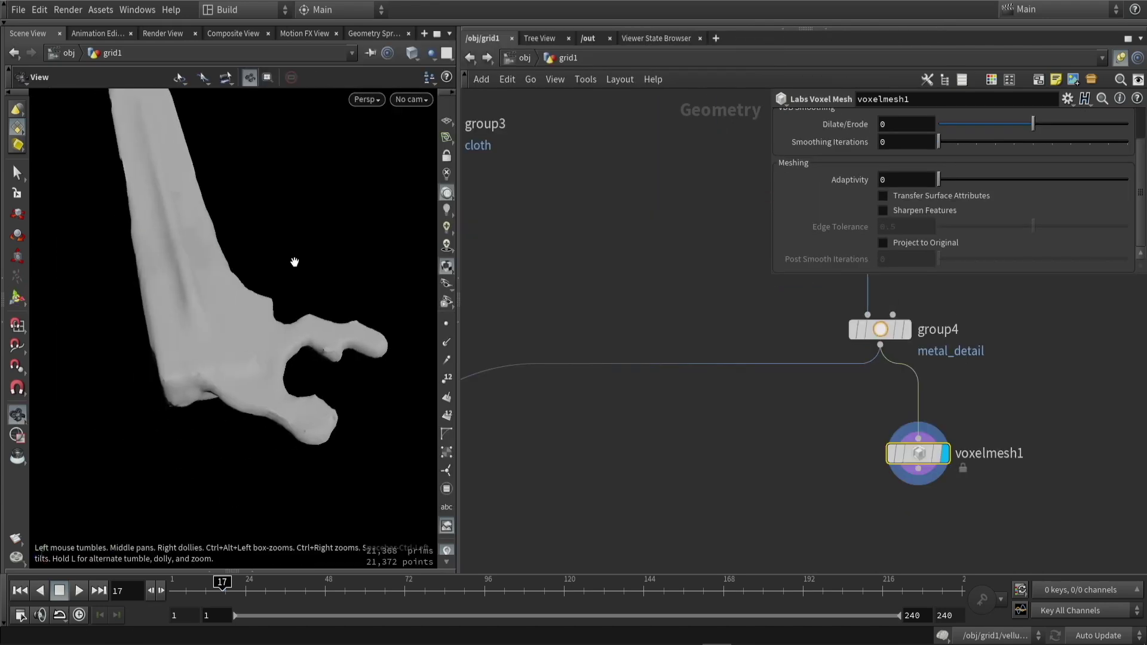
scroll(264, 282, "up", 3)
key("w")
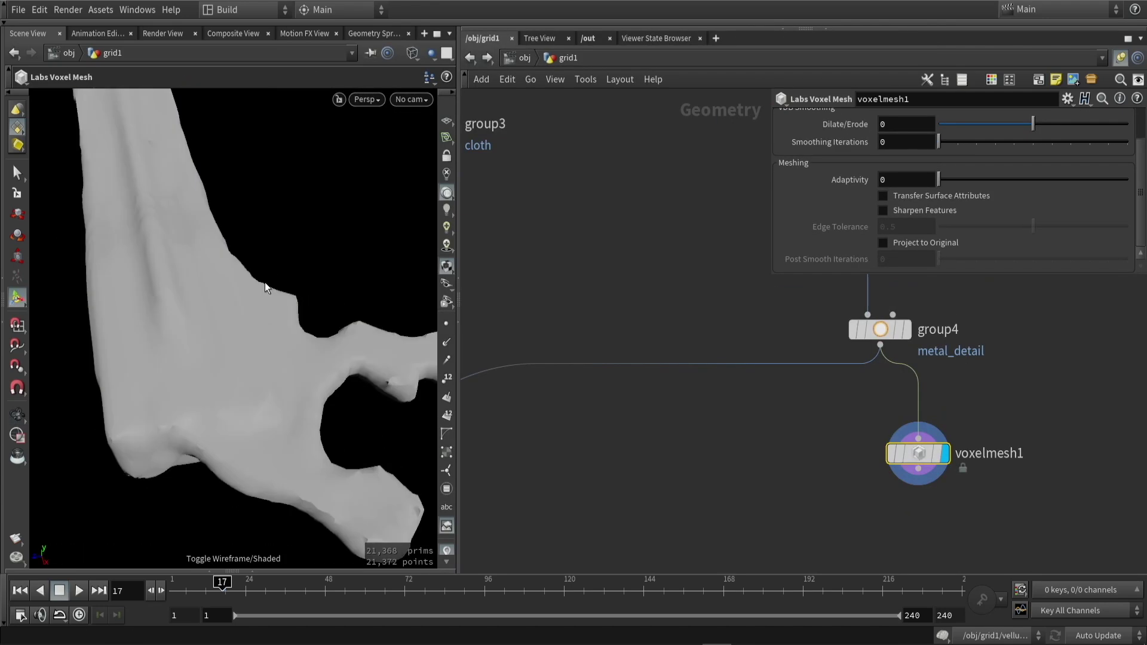
key("w")
scroll(230, 297, "down", 3)
left_click_drag(229, 298, 375, 328)
scroll(323, 323, "up", 5)
key("w")
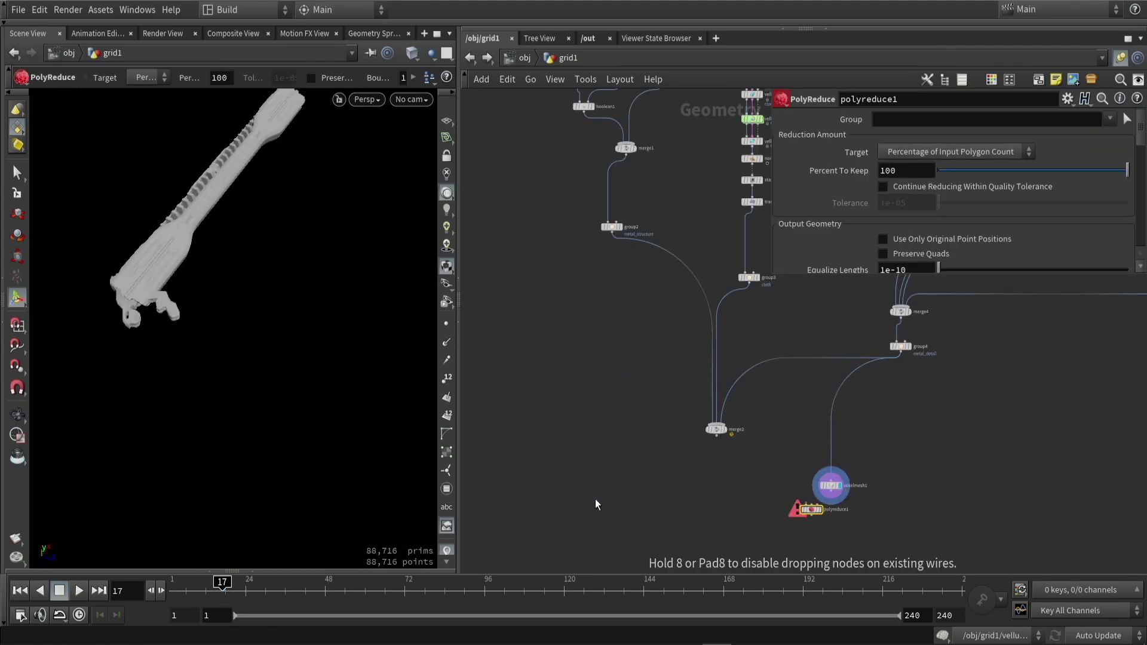
Place a Merge node named LOW_POLY and wire the metal_structure group from group2 into it.
left_click(625, 504)
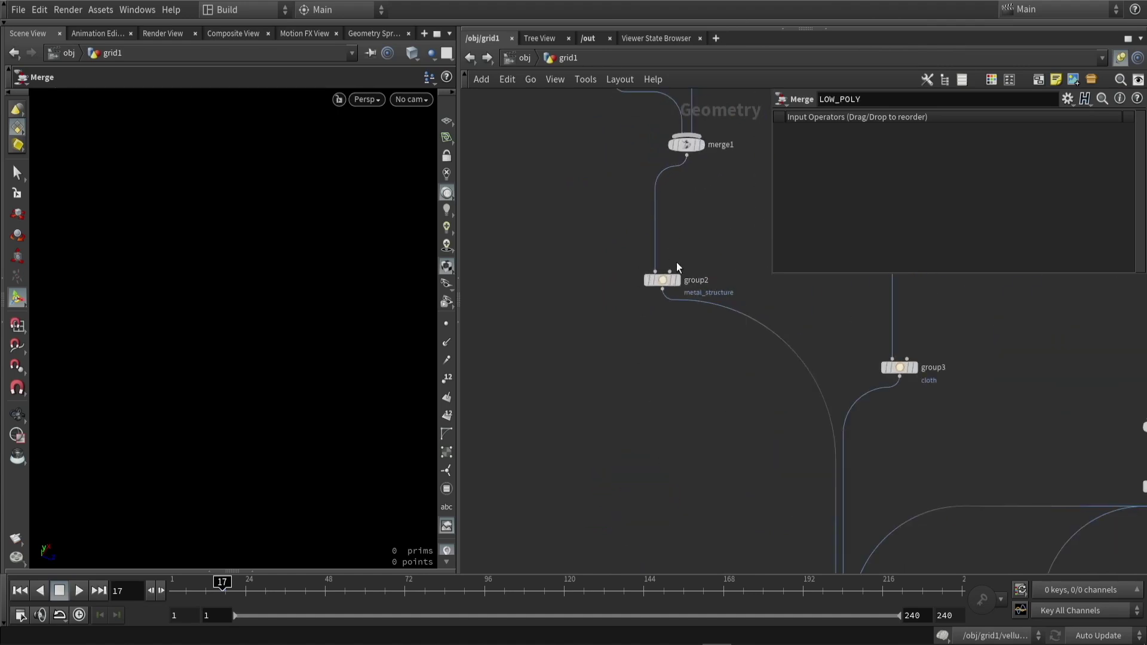
left_click(681, 285)
key("Escape")
scroll(298, 320, "up", 5)
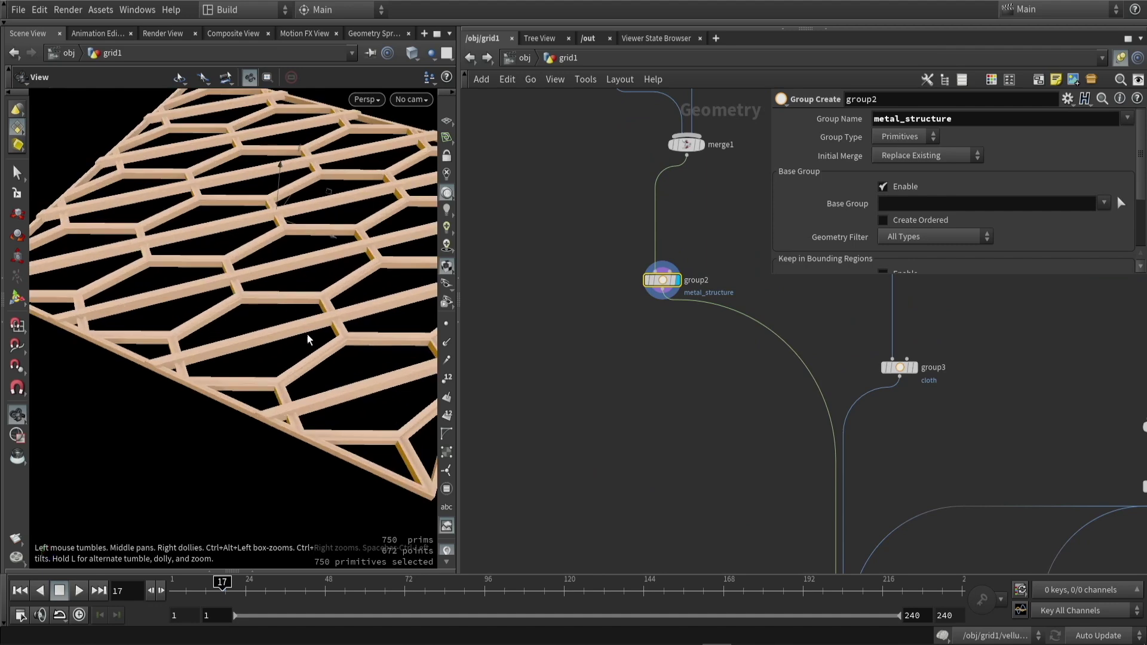
left_click_drag(633, 282, 621, 470)
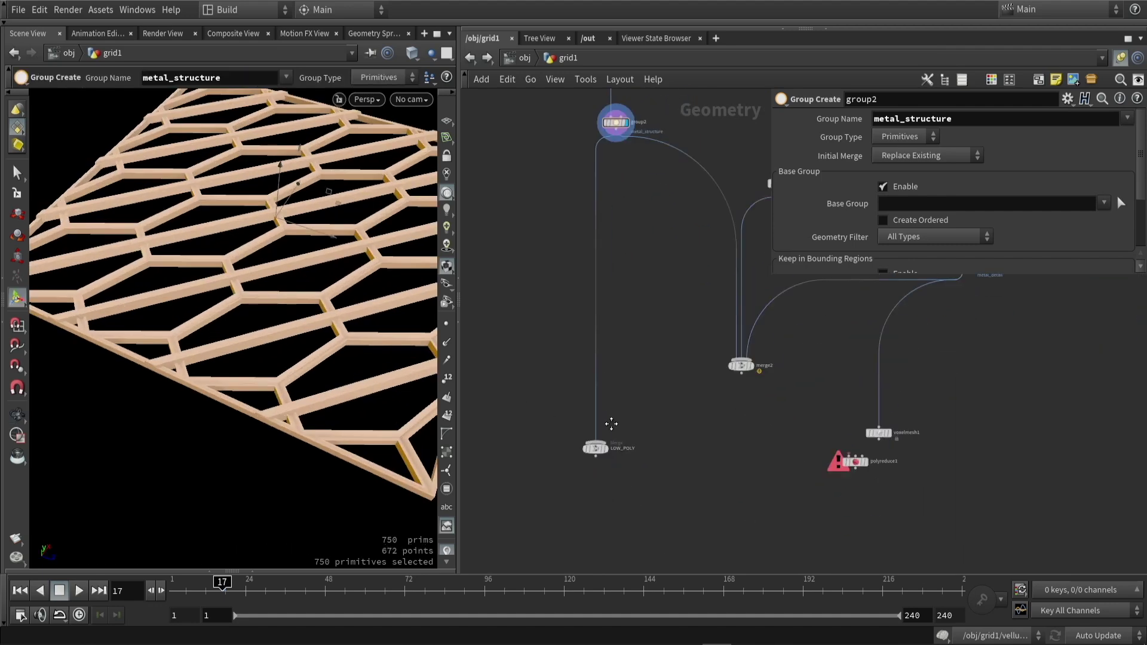
Add a PolyReduce node fed by the cloth group from group3 and display its wireframe beside LOW_POLY.
key("Tab")
type("polyre")
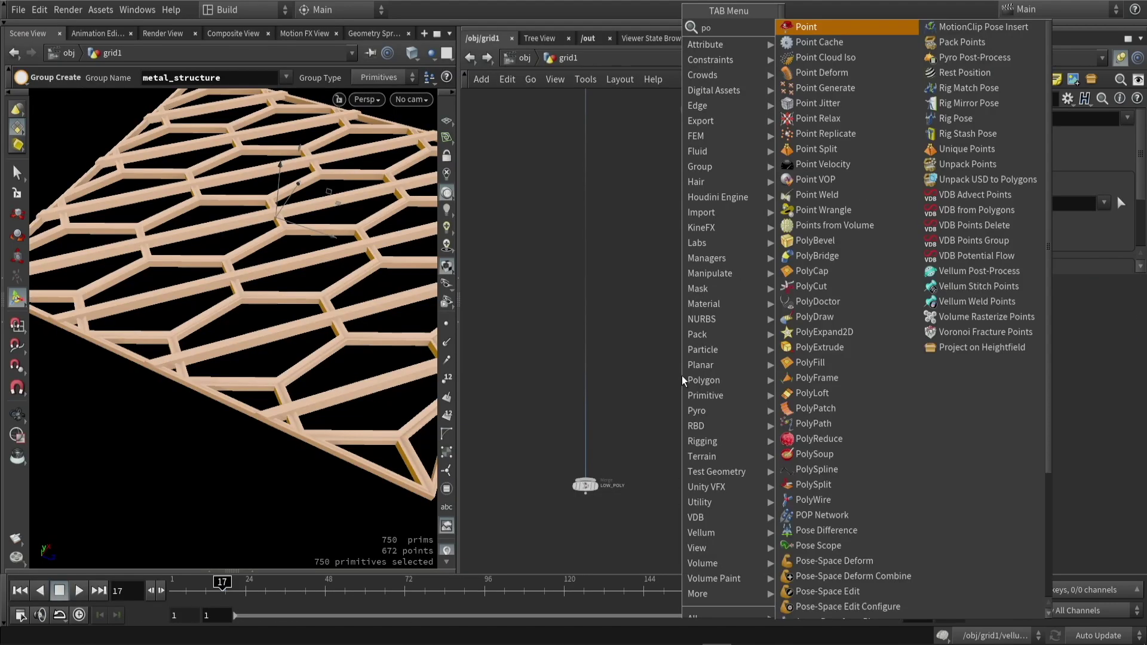
key("Return")
left_click(648, 276)
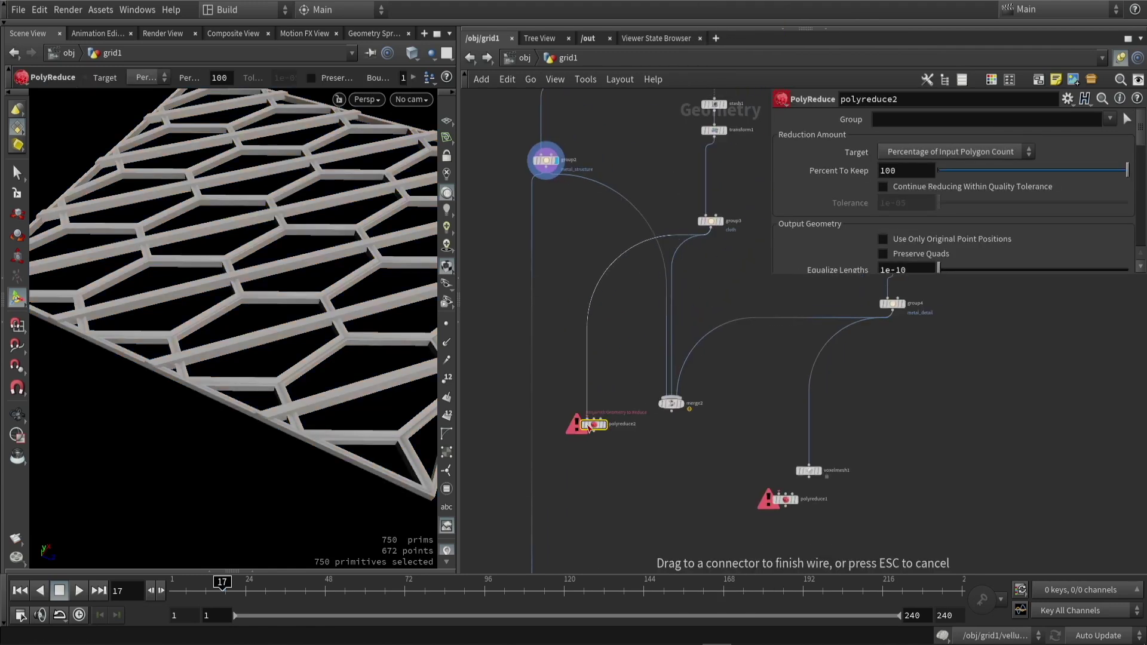
left_click(589, 426)
middle_click_drag(589, 426, 632, 311)
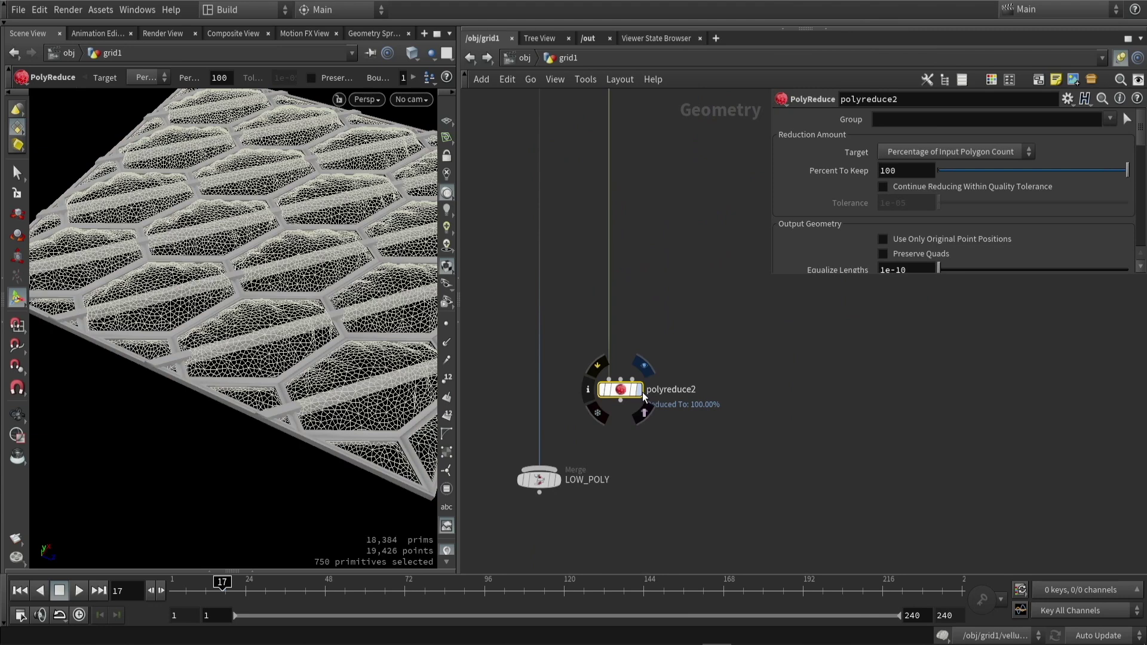
left_click_drag(622, 392, 598, 394)
key("w")
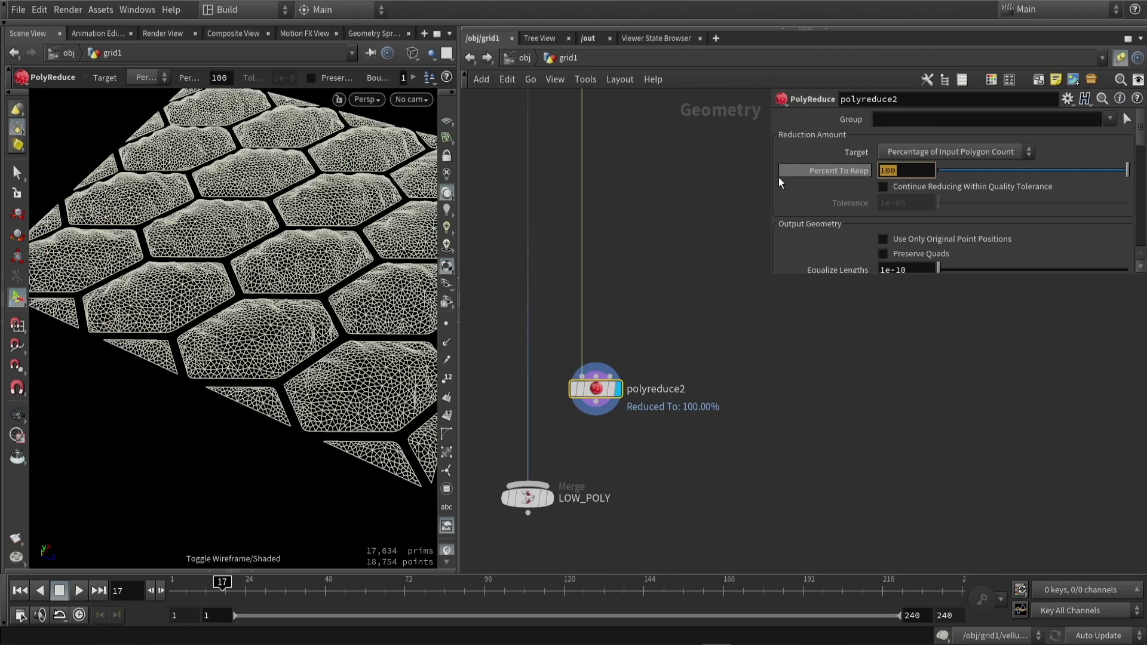
Set polyreduce2's Percent To Keep to 15 and check the reduced cushions in shaded display.
type("15")
key("Return")
key("w")
mouse_move(256, 272)
left_mouse_down()
mouse_move(289, 210)
mouse_move(210, 227)
mouse_move(247, 209)
left_mouse_up()
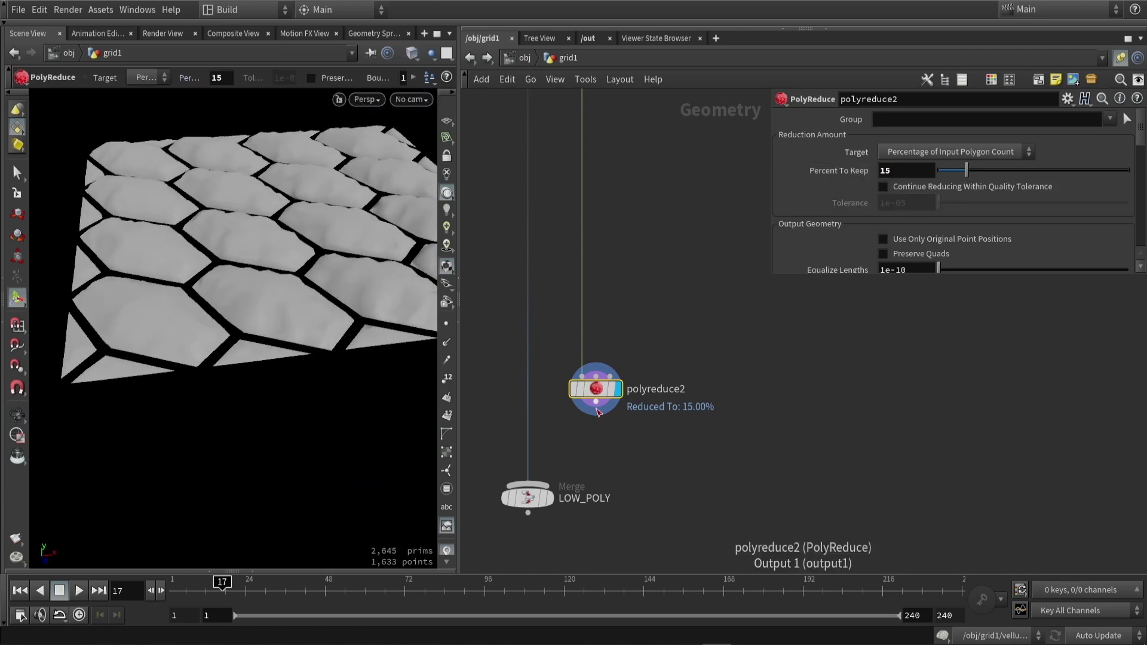
Merge the reduced cushions from polyreduce2 into LOW_POLY and inspect the combined frame and cushions.
left_click(538, 499)
left_click_drag(359, 377, 390, 390)
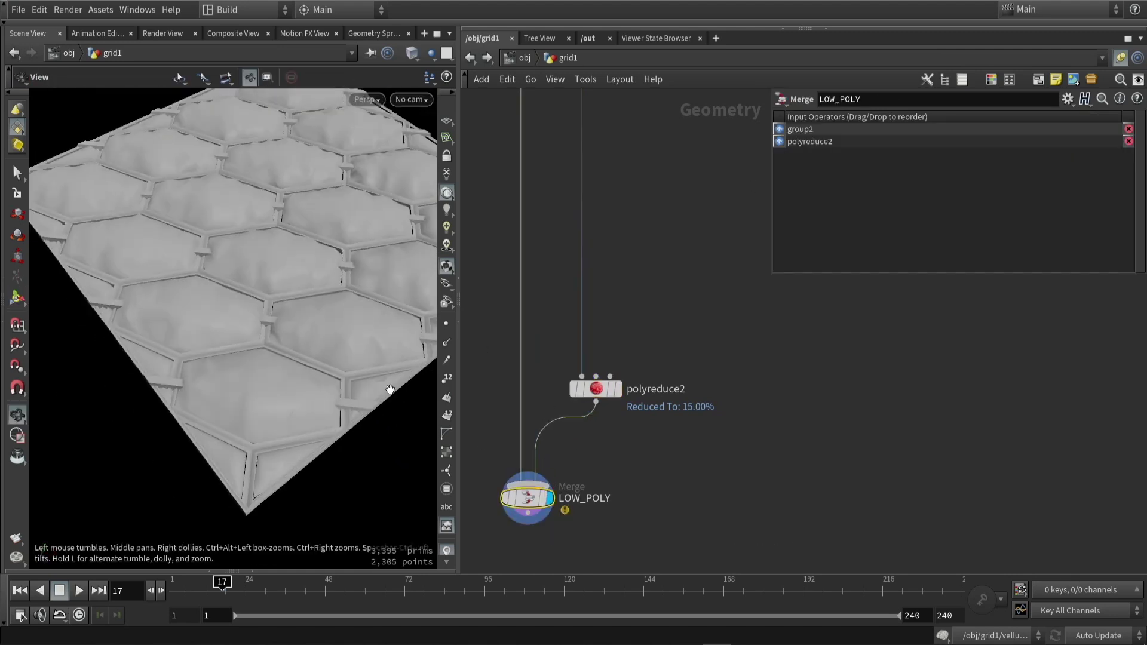
left_click_drag(300, 281, 364, 317)
right_click_drag(363, 318, 215, 220)
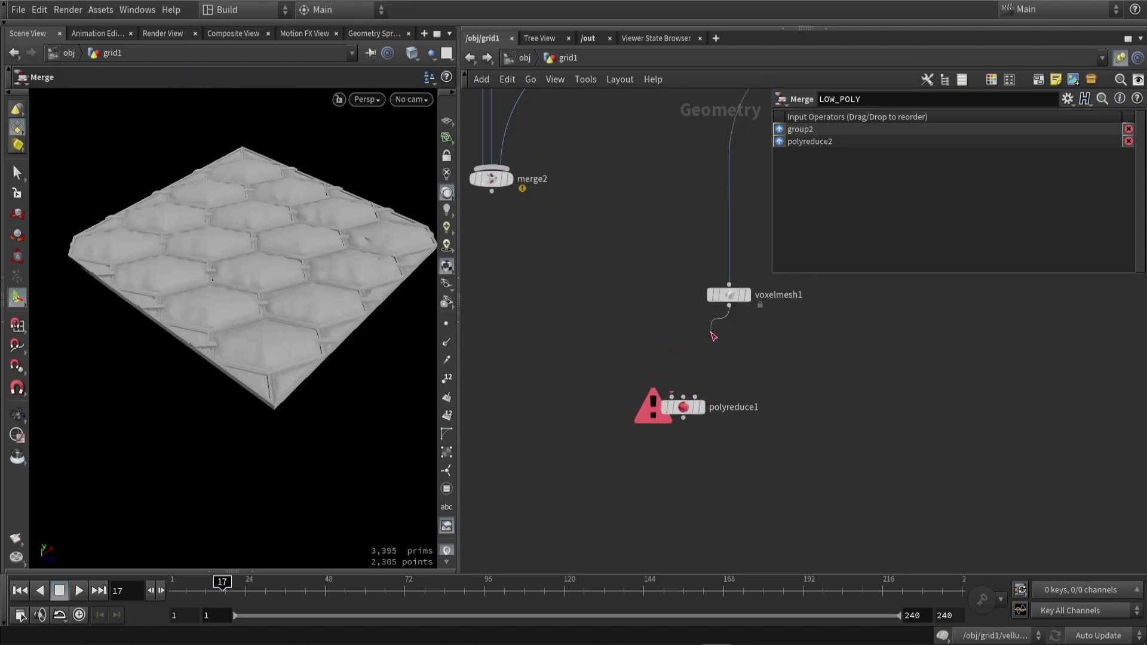
Wire voxelmesh1 into polyreduce1, set Percent To Keep to 5 and check the bars in wireframe and shaded display.
left_click(684, 410)
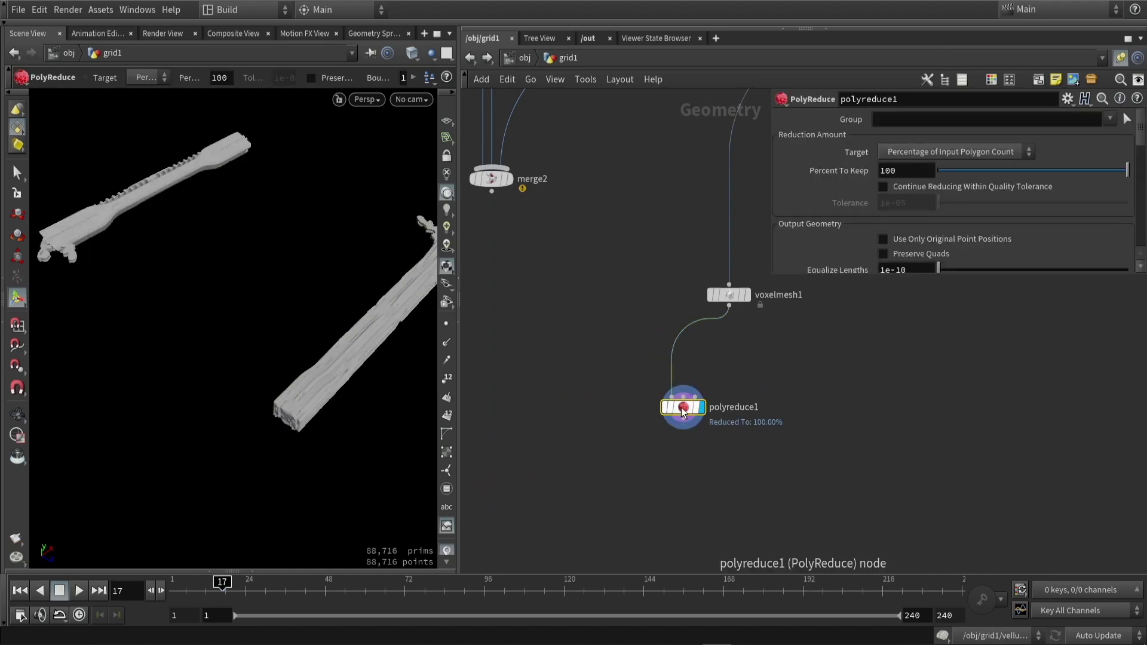
type("5")
key("Return")
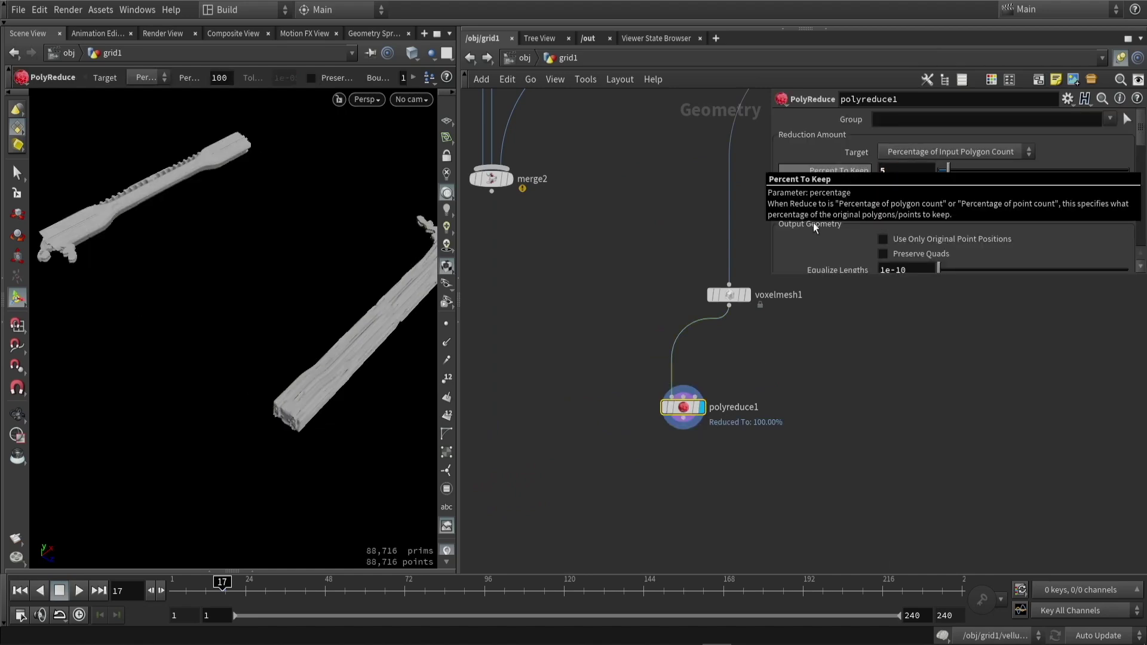
key("Escape")
left_click_drag(371, 299, 89, 377)
right_click_drag(90, 376, 353, 299)
mouse_move(353, 299)
left_mouse_down()
mouse_move(289, 313)
mouse_move(248, 282)
mouse_move(281, 266)
mouse_move(342, 296)
mouse_move(412, 190)
left_mouse_up()
key("w")
key("w")
key("w")
key("w")
Set polyreduce1's Percent To Keep to 10, enable Use Only Original Point Positions and inspect the bars.
key("Return")
type("10")
key("Return")
left_click_drag(217, 310, 407, 245)
scroll(923, 236, "down", 2)
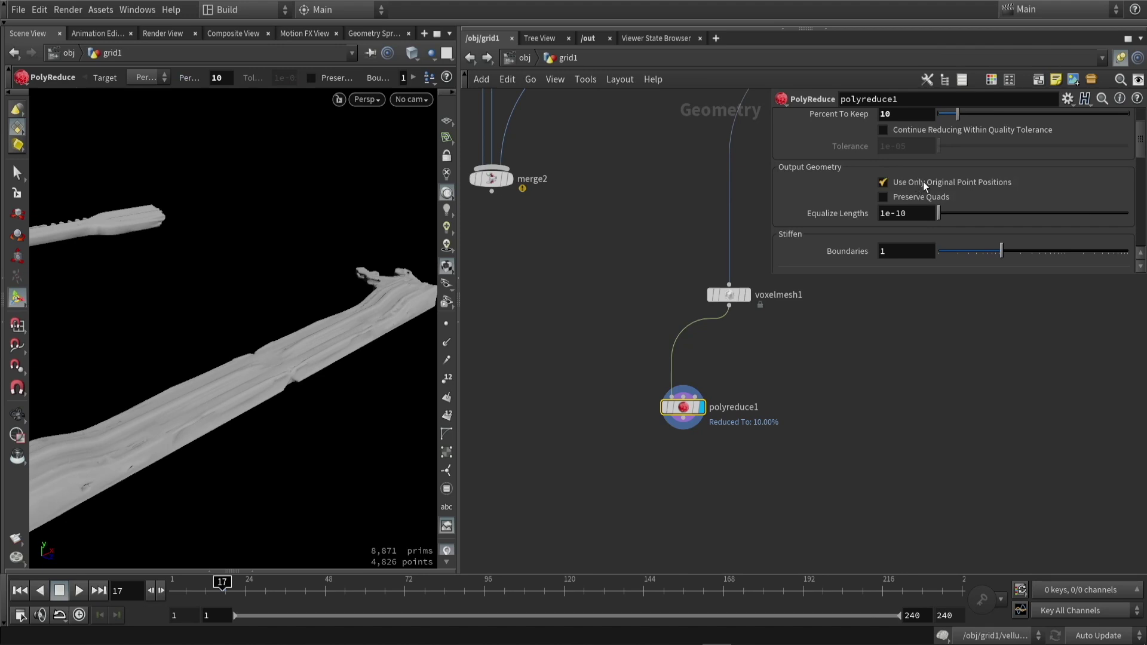
key("Escape")
left_click_drag(235, 304, 309, 350)
scroll(700, 357, "down", 3)
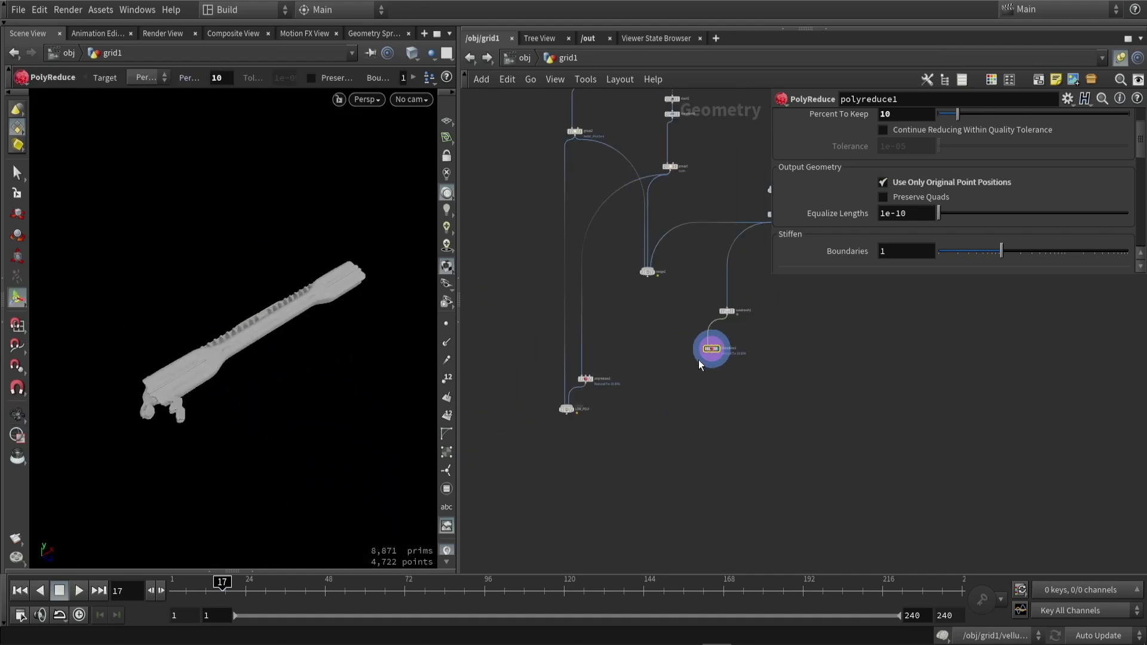
Move polyreduce1 beside polyreduce2, wire it into LOW_POLY and review the complete low-poly panel.
left_click_drag(761, 342, 597, 411)
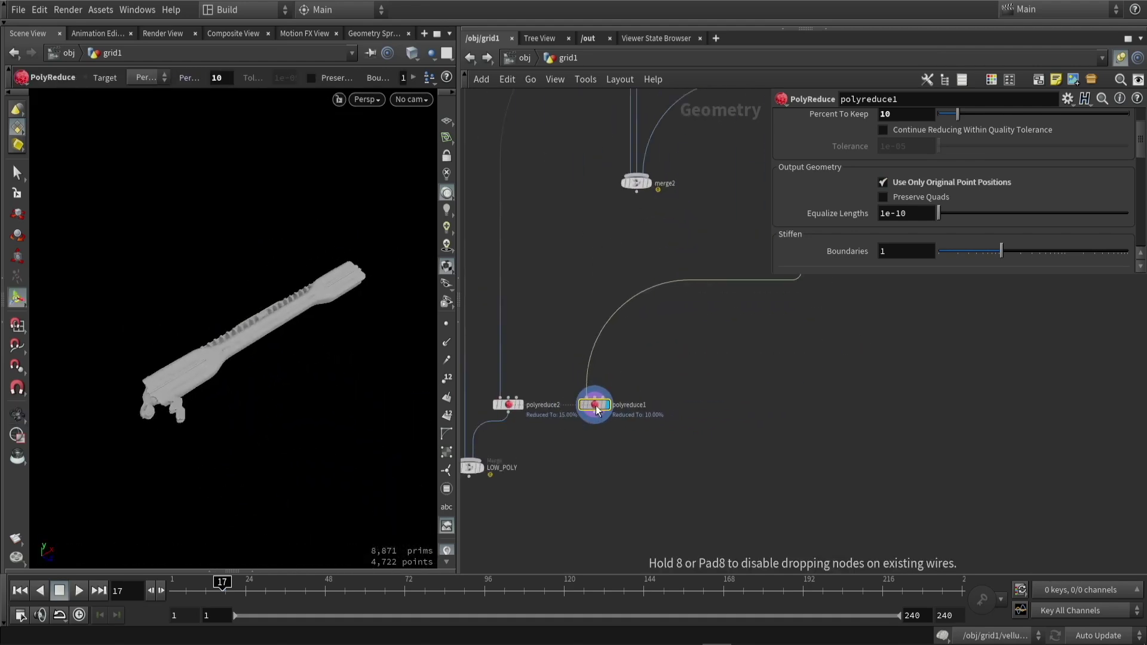
scroll(700, 415, "up", 3)
left_click_drag(741, 368, 558, 477)
middle_click_drag(628, 469, 651, 412)
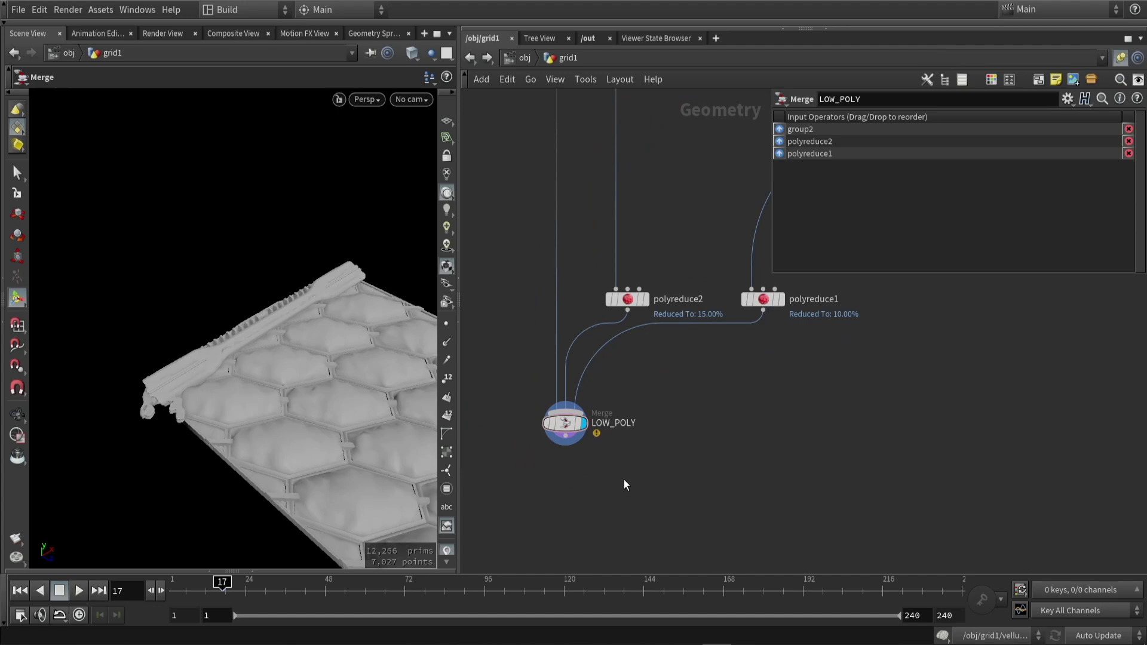
left_click_drag(282, 397, 238, 366)
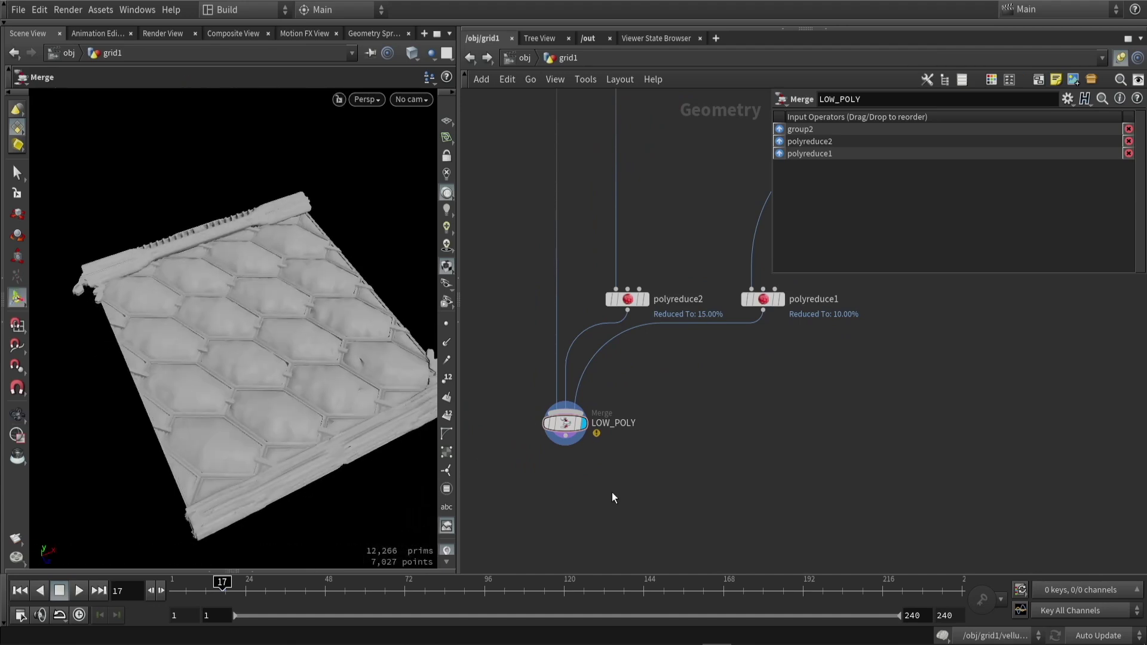
Unwrap the LOW_POLY panel with a Labs Auto UV node using the UV Unwrap method and show its UV layout.
key("Tab")
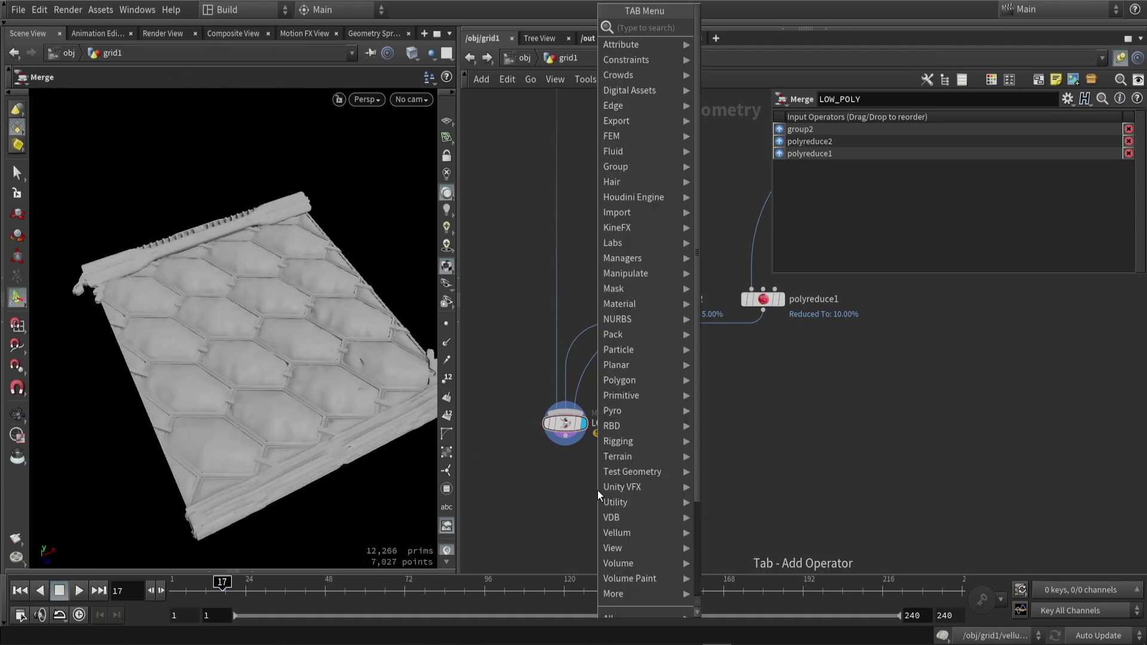
type("auto")
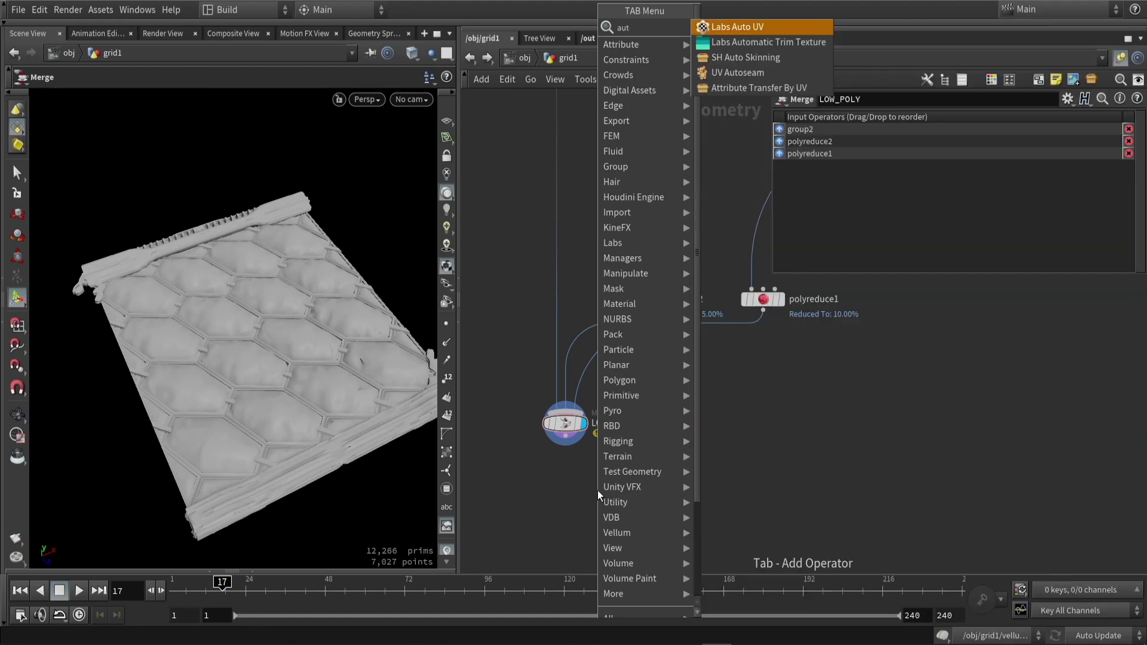
key("Return")
left_click(601, 480)
scroll(580, 457, "up", 5)
left_click(626, 481)
left_click(547, 407)
left_click(916, 170)
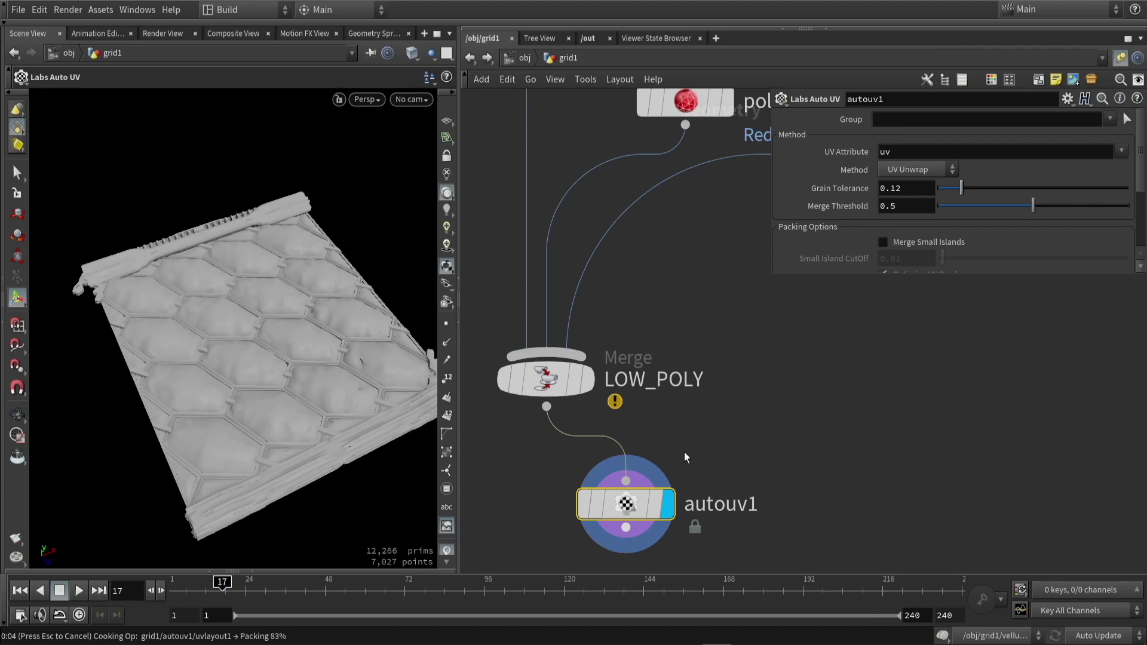
key("l")
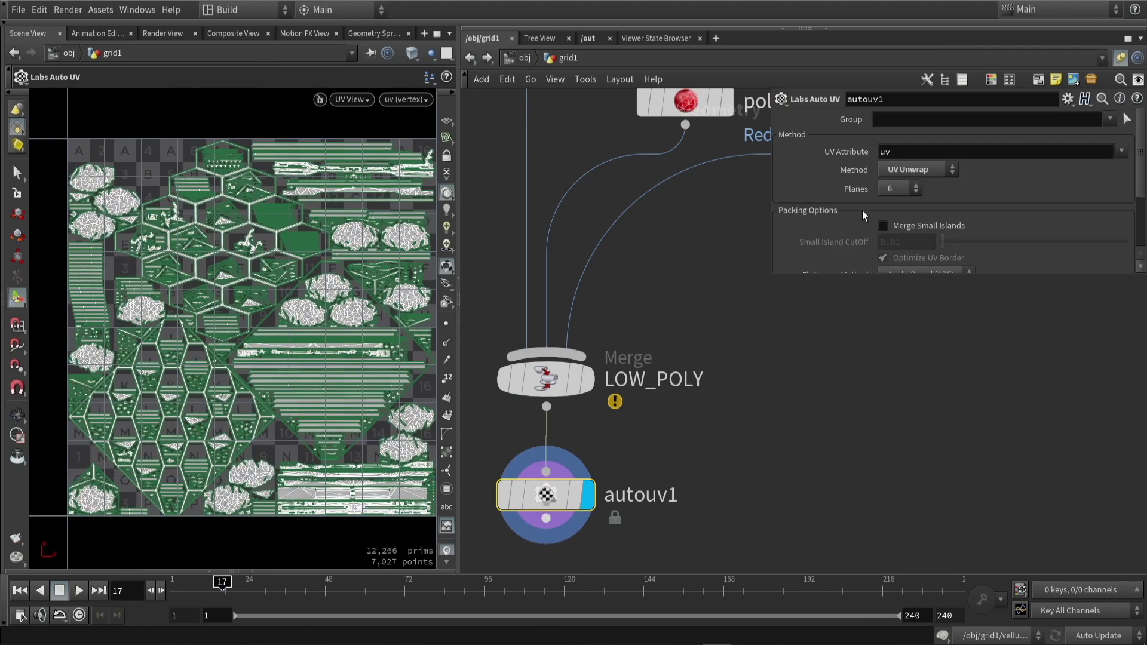
Try UV AutoSeam as the unwrap method on the Auto UV node below LOW_POLY.
scroll(862, 213, "down", 2)
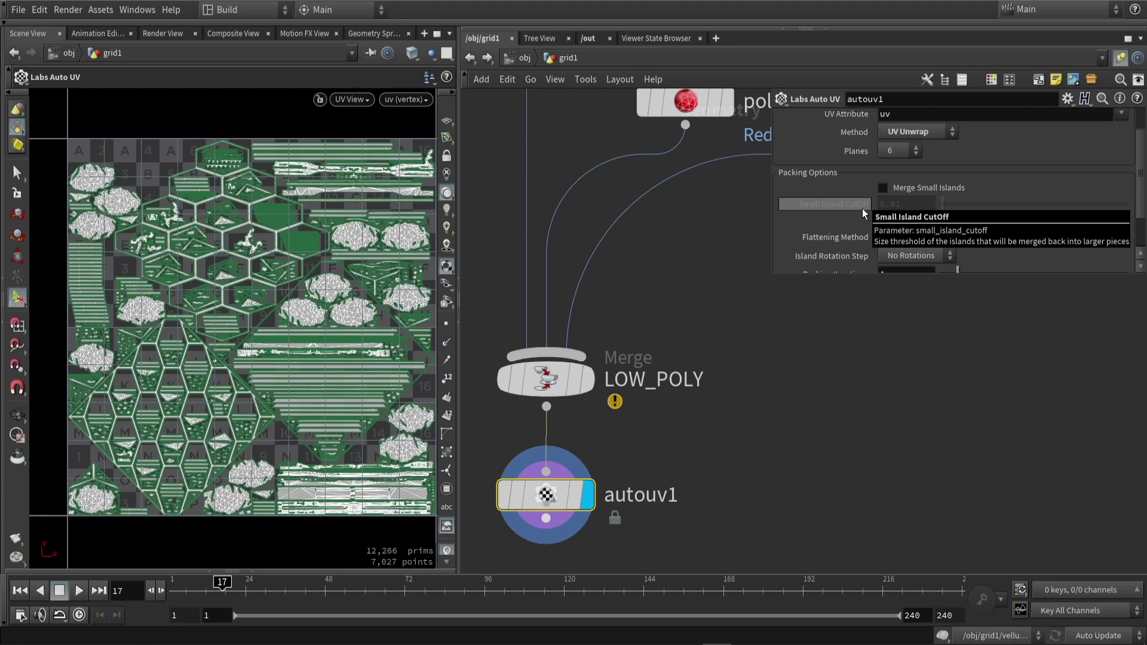
left_click(904, 131)
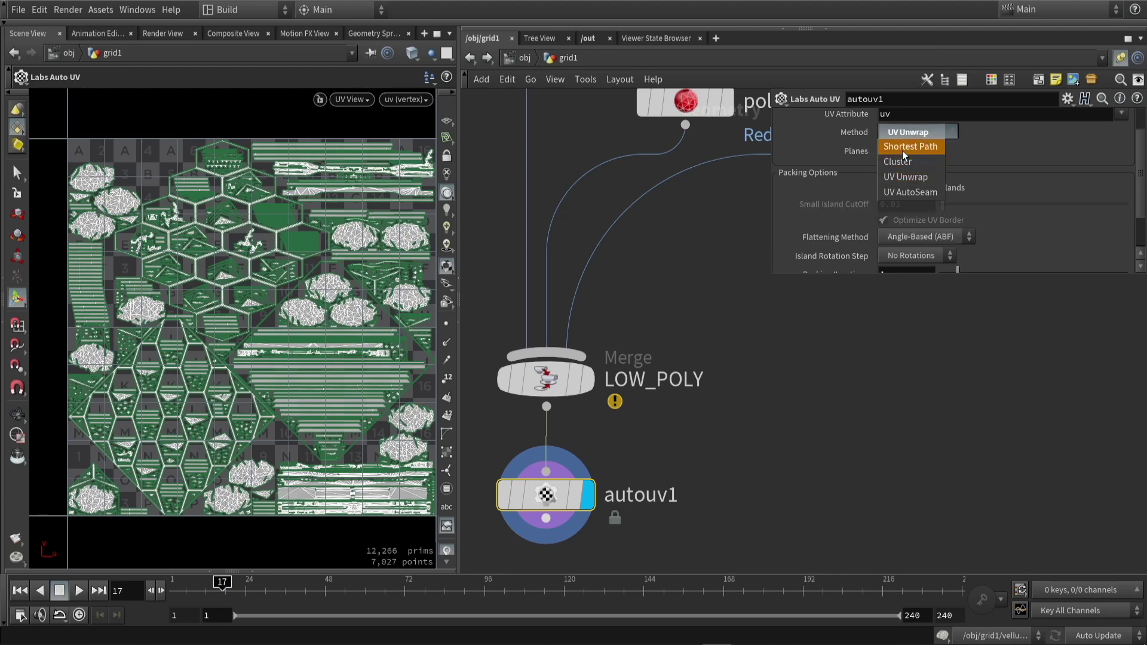
left_click(905, 187)
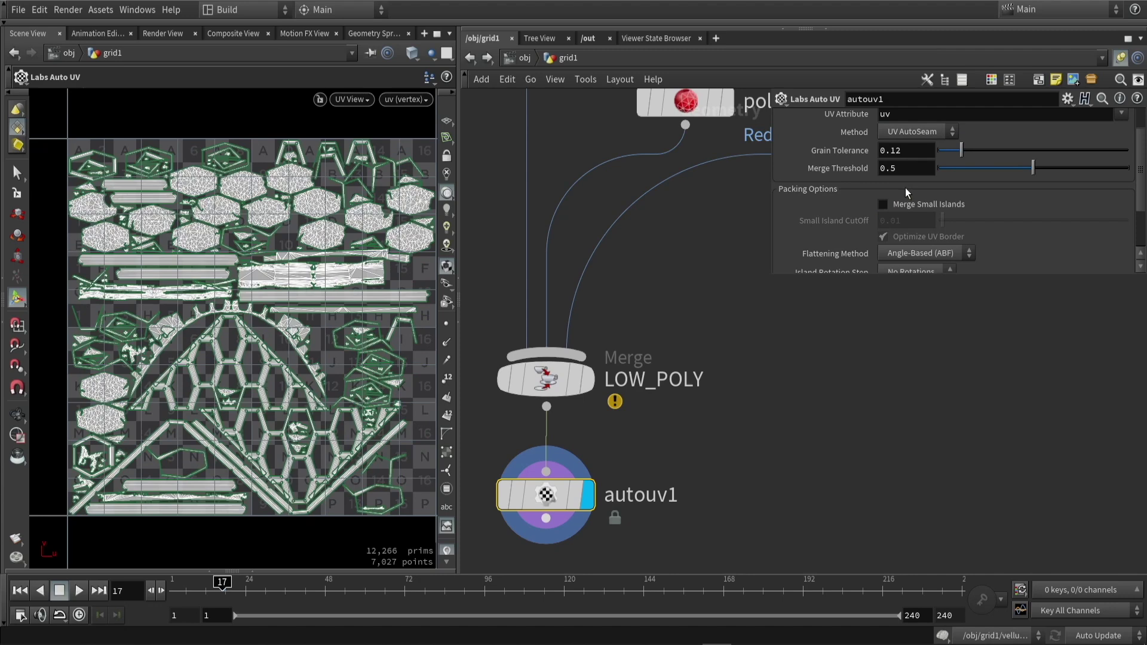
left_click(908, 131)
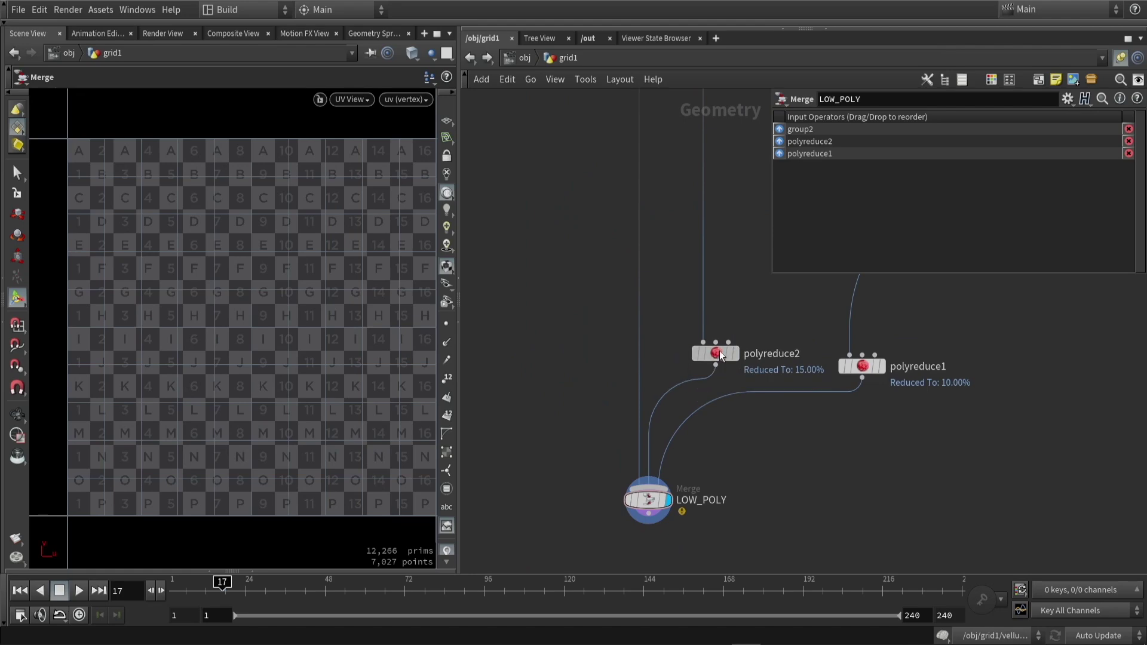
Move polyreduce2 up to make room, feed its output into a new UV Project node and display that node.
left_click_drag(719, 350, 714, 277)
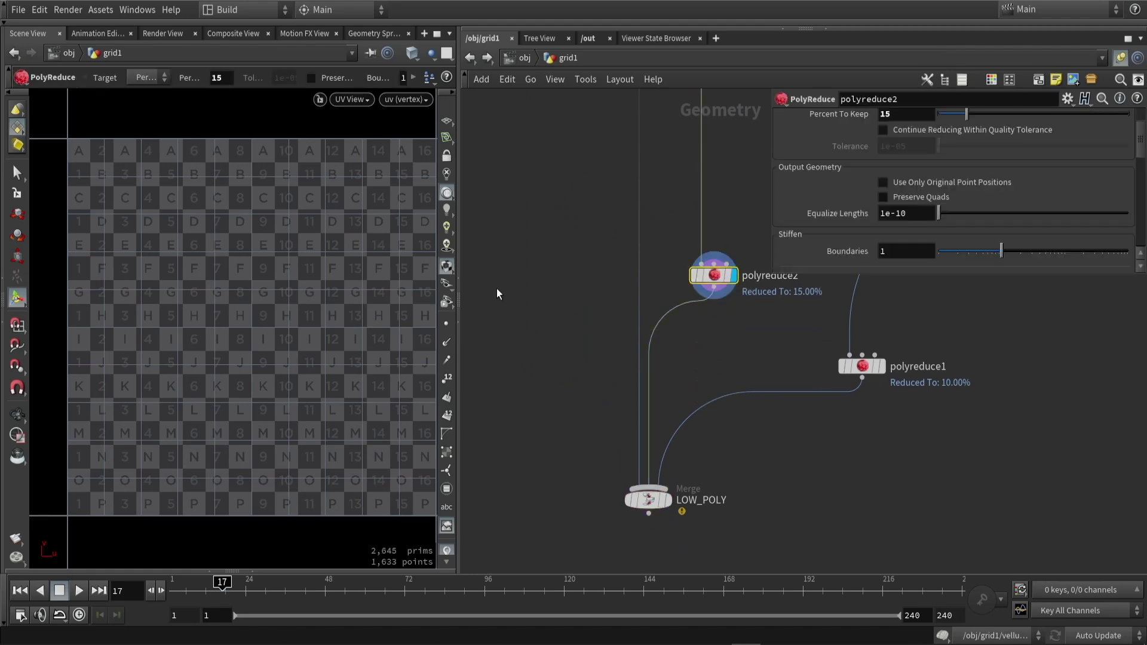
key("Tab")
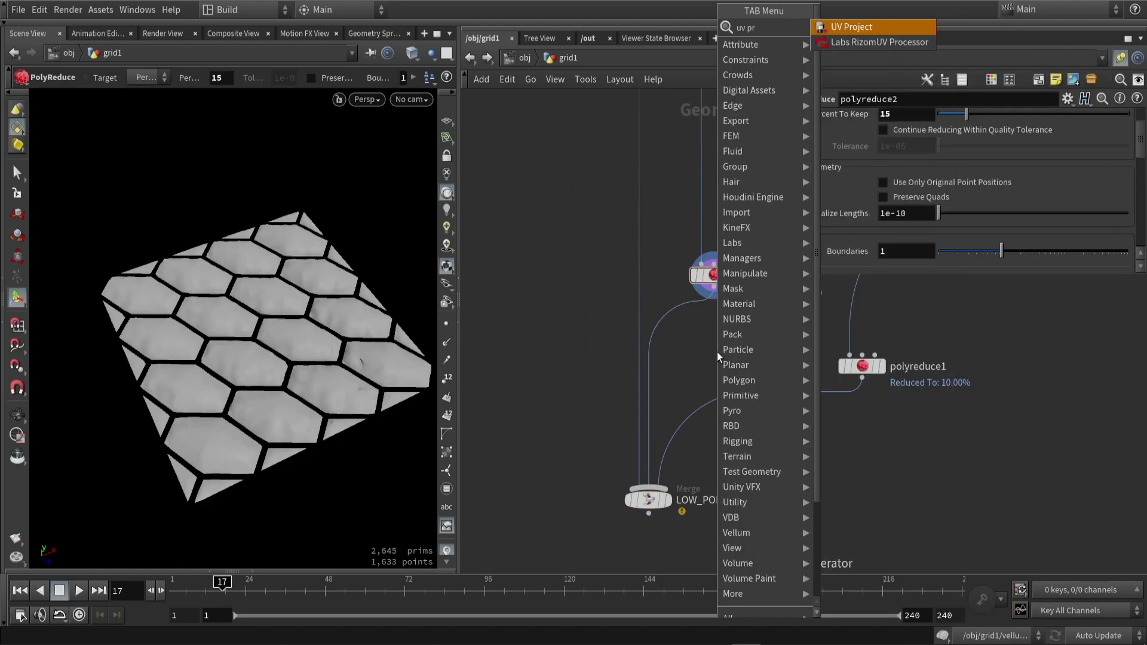
key("Return")
left_click(717, 350)
scroll(717, 343, "up", 4)
left_click_drag(716, 276, 710, 334)
left_click(748, 334)
Initialize uvproject1 with the To Best Plane method, show its UVs and insert it in the connection between polyreduce2 and LOW_POLY.
left_click(860, 210)
left_click(903, 248)
key("space+5")
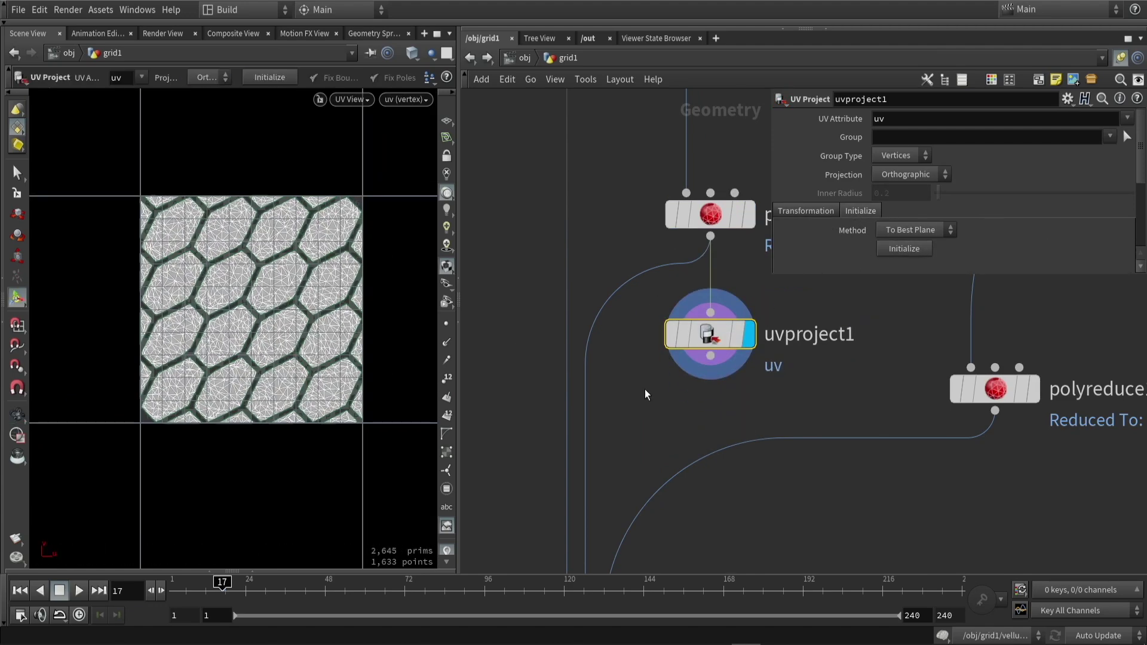
scroll(640, 393, "down", 4)
left_click_drag(711, 358, 732, 408)
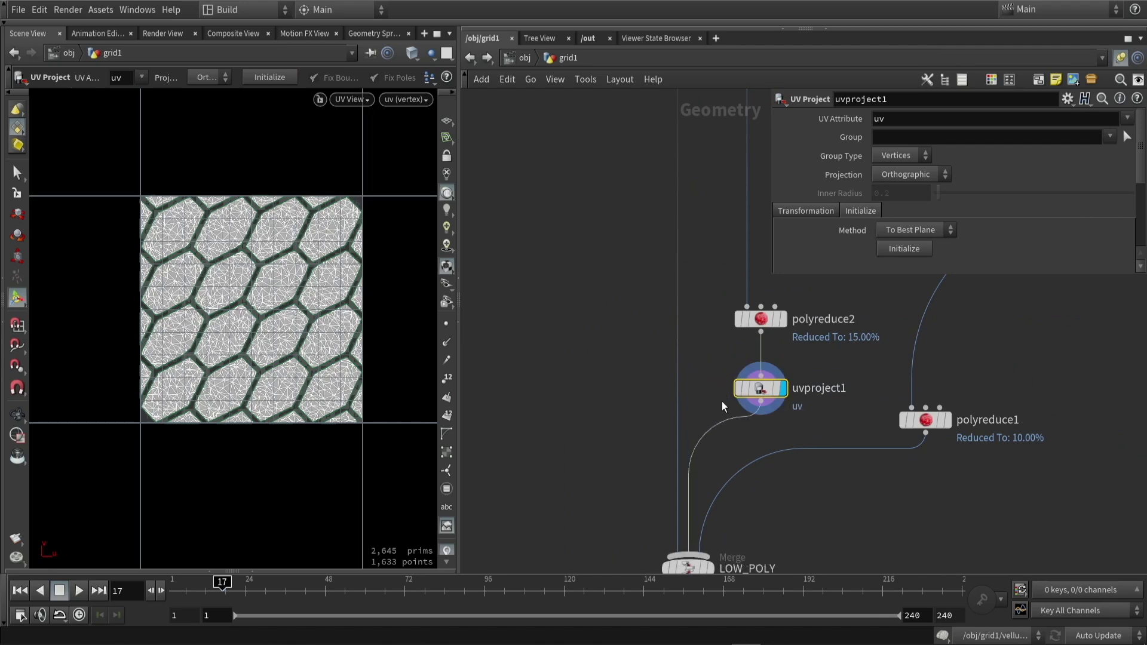
Insert a Labs Auto UV node in the lattice branch running from group2 to LOW_POLY and display its UVs.
key("Tab")
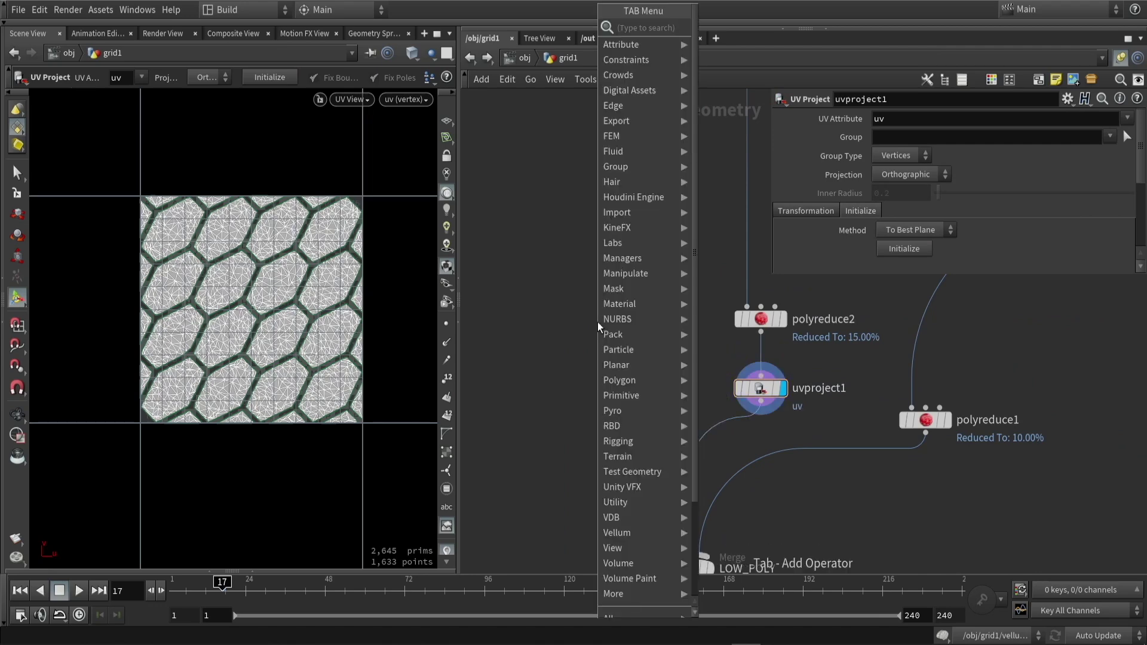
type("autouv")
key("Return")
left_click(597, 321)
scroll(599, 323, "up", 3)
left_click_drag(600, 325, 646, 407)
left_click(687, 404)
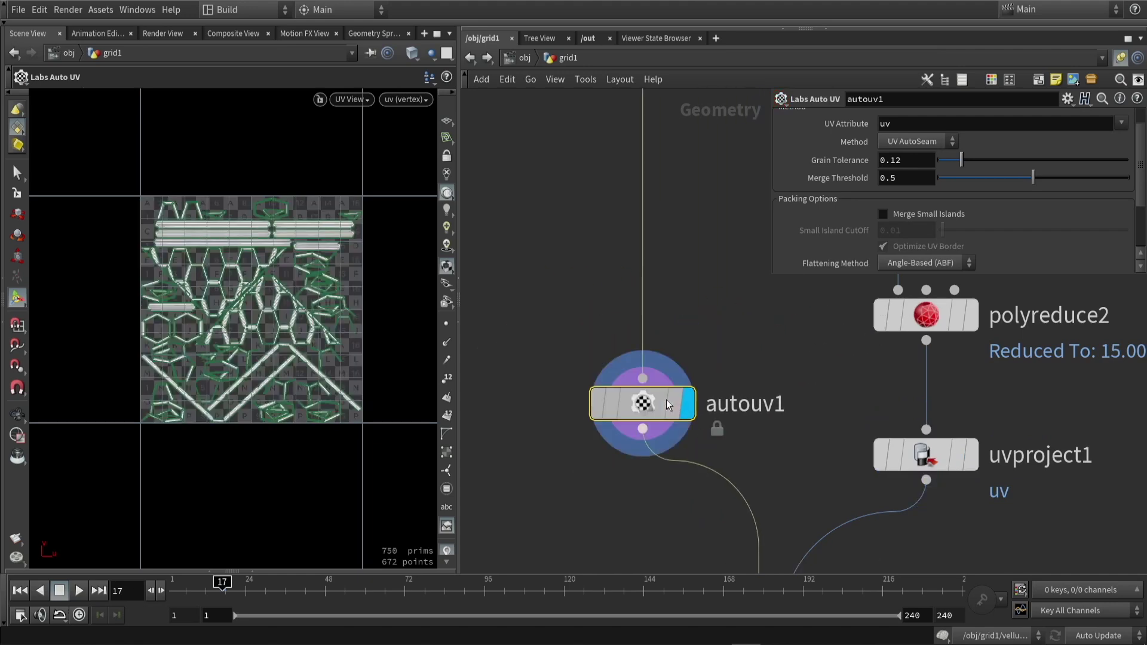
Switch autouv1's Method to UV Unwrap and inspect the lattice's UV islands up close.
scroll(233, 315, "up", 3)
left_click(915, 142)
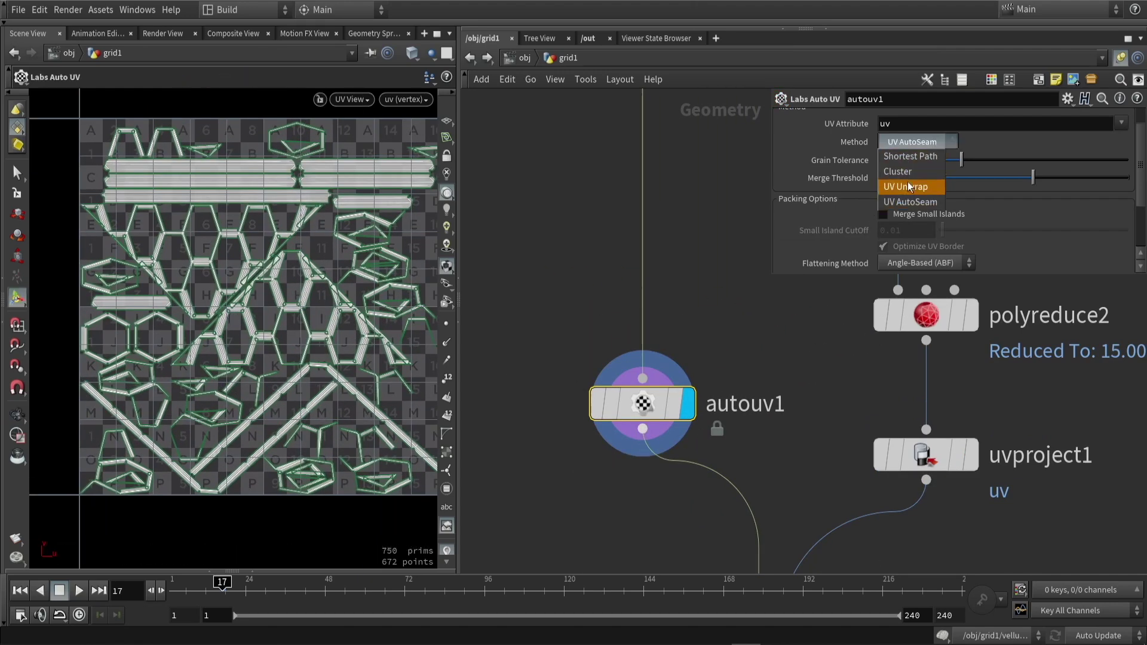
key("space")
scroll(241, 300, "down", 2)
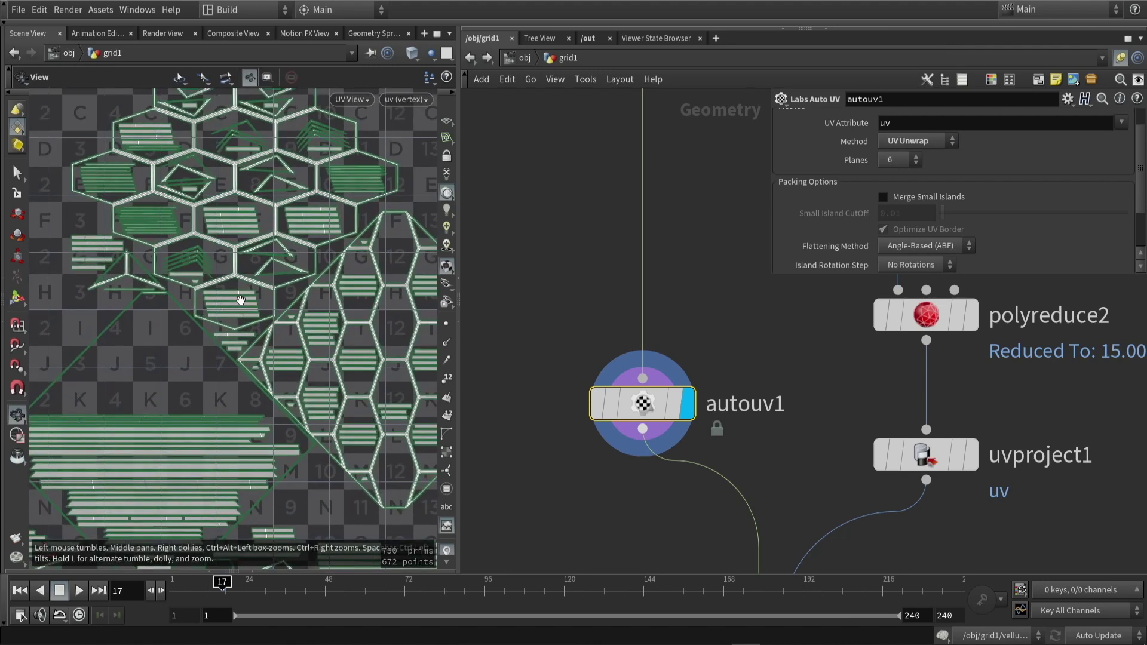
key("Return")
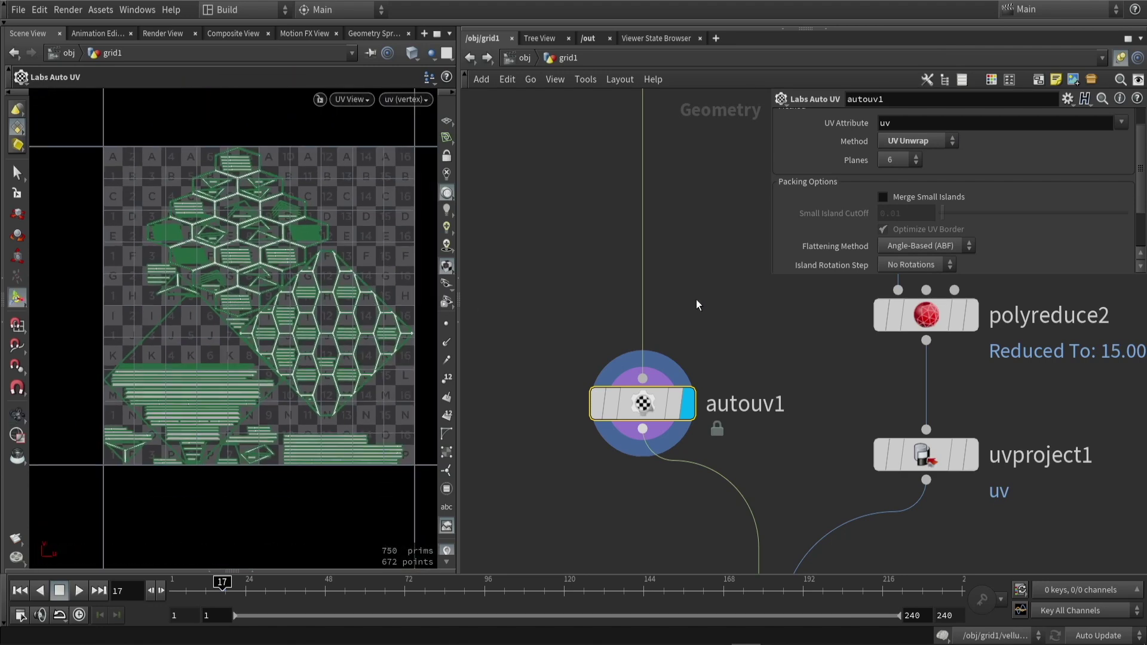
left_click(920, 275)
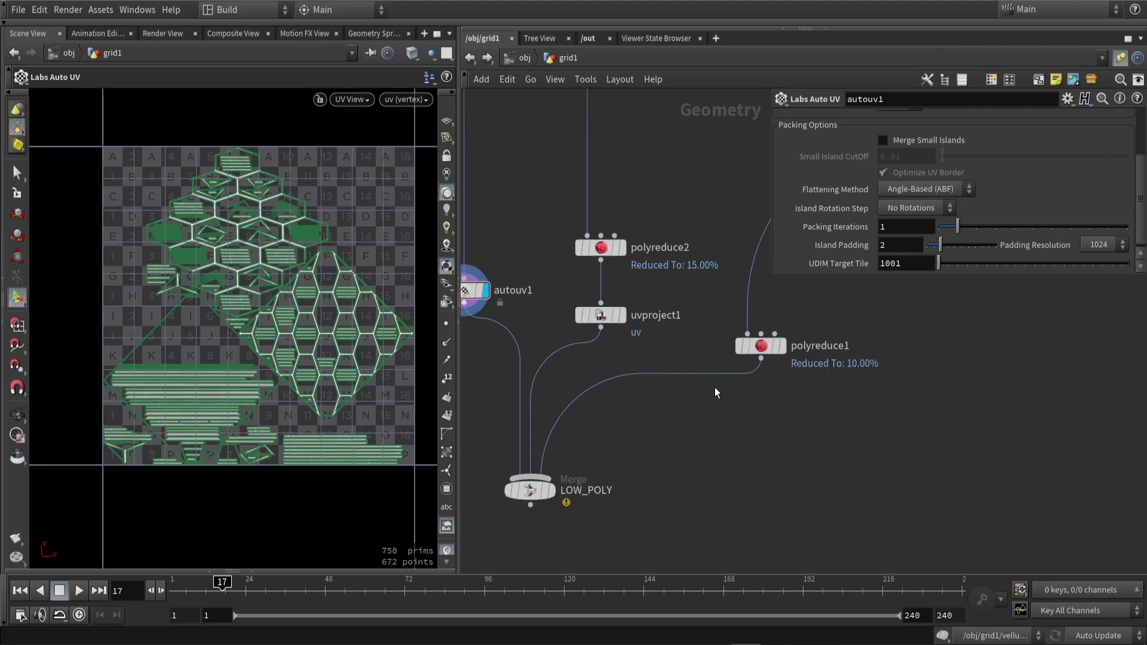
Add a second Labs Auto UV node fed by polyreduce1 and display its UV layout.
left_click(781, 345)
left_click(754, 345)
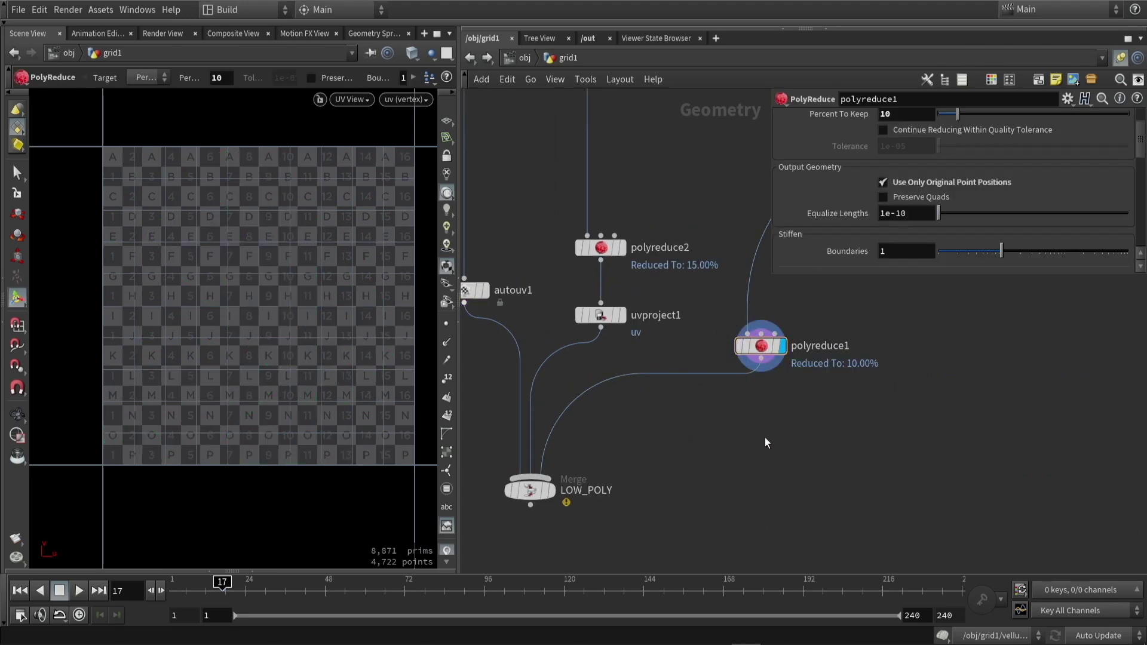
key("Tab")
type("aut")
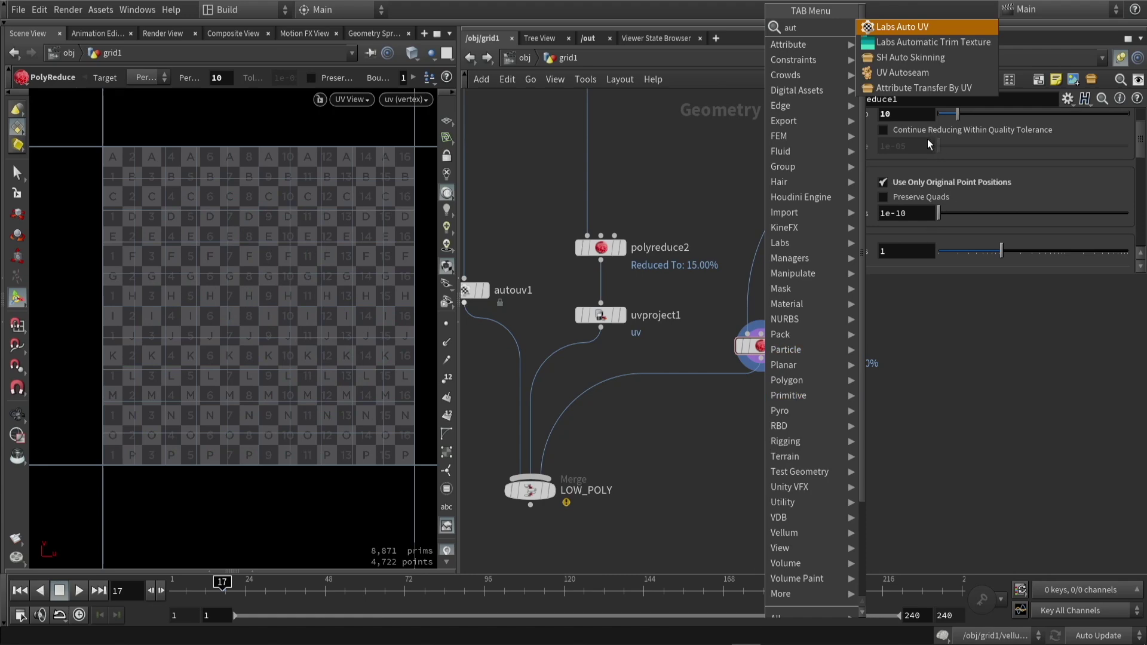
key("Return")
left_click(769, 418)
left_click_drag(760, 359, 769, 423)
left_click(794, 422)
Try Grain Tolerance 0.085 and Merge Threshold 0.25 on autouv2, and switch its Method to UV Unwrap.
scroll(907, 164, "up", 3)
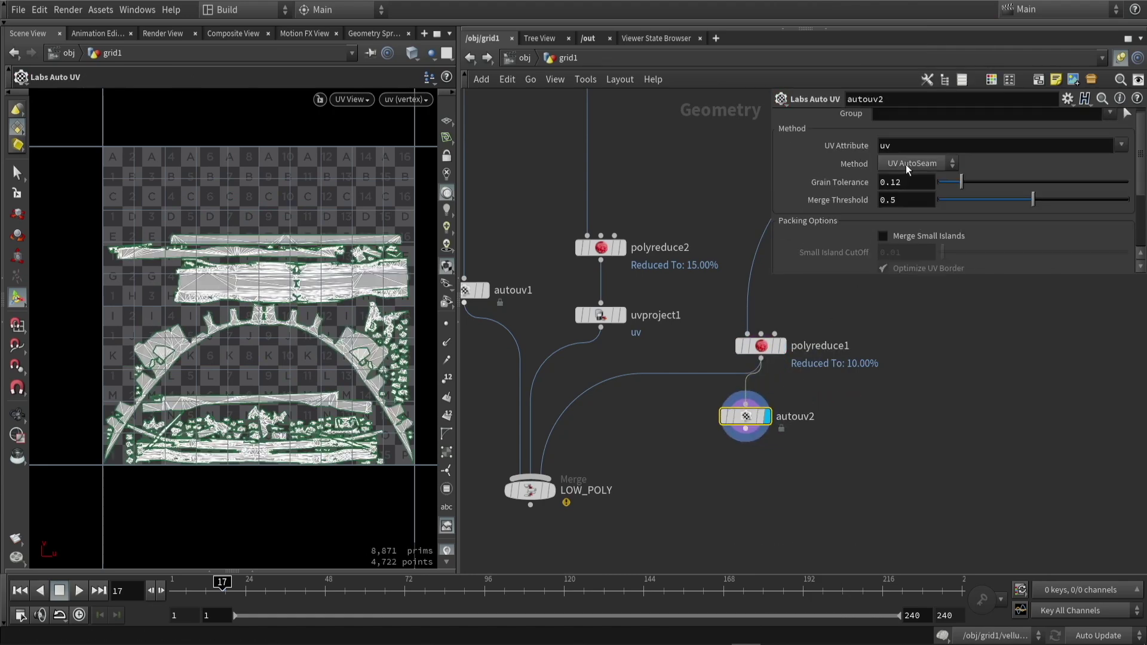
mouse_move(978, 185)
left_mouse_down()
mouse_move(995, 182)
mouse_move(975, 188)
left_mouse_up()
left_click_drag(1090, 202, 963, 203)
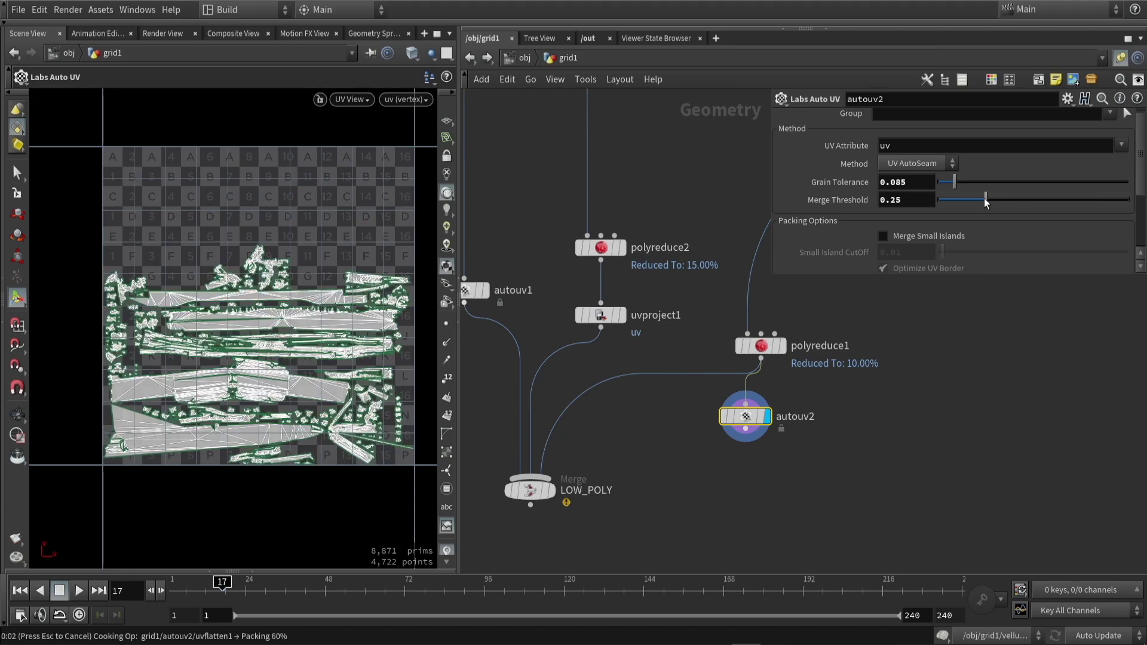
left_click(917, 163)
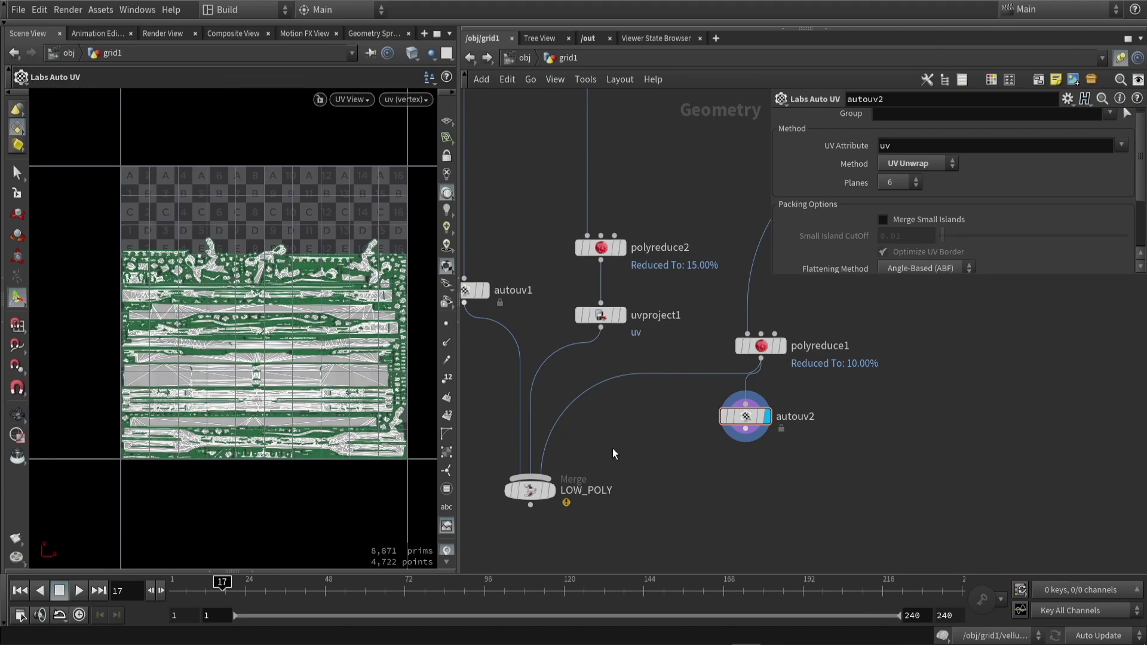
Insert autouv2 in the connection between polyreduce1 and LOW_POLY, and display the merged result.
scroll(640, 421, "down", 2)
left_click_drag(667, 434, 660, 469)
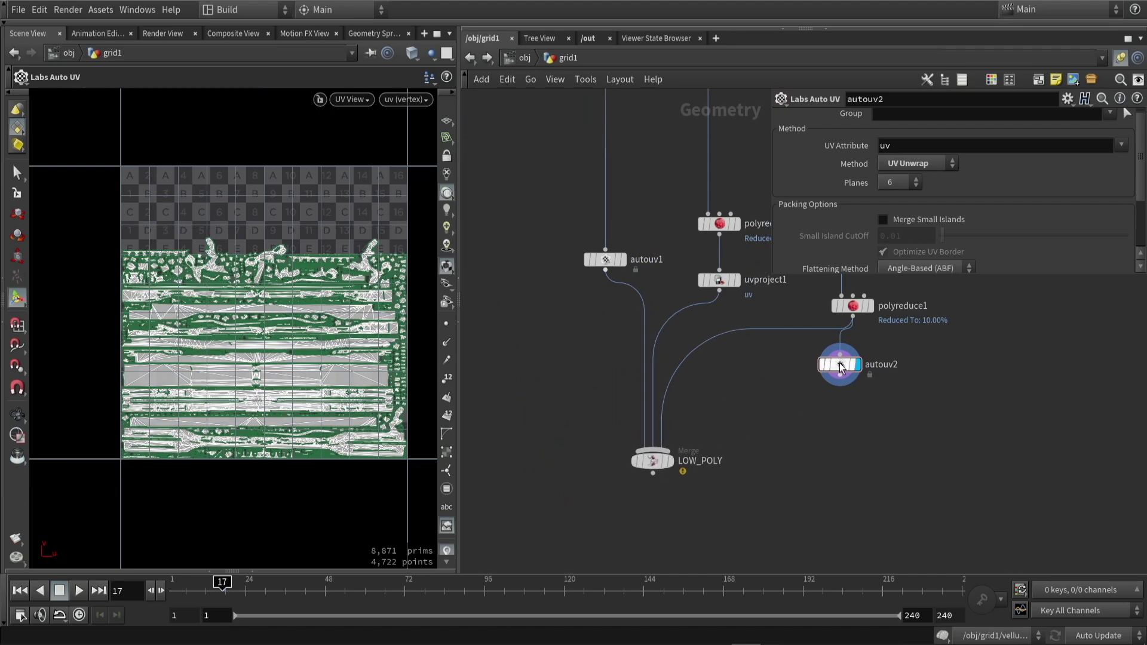
left_click_drag(840, 369, 800, 330)
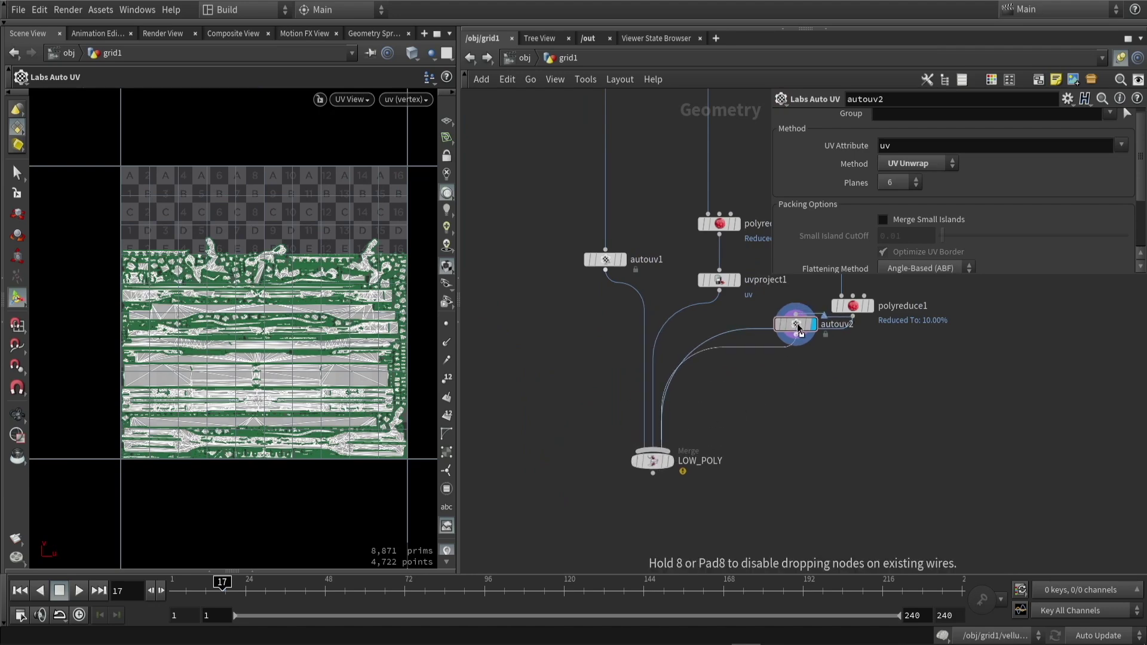
left_click(672, 462)
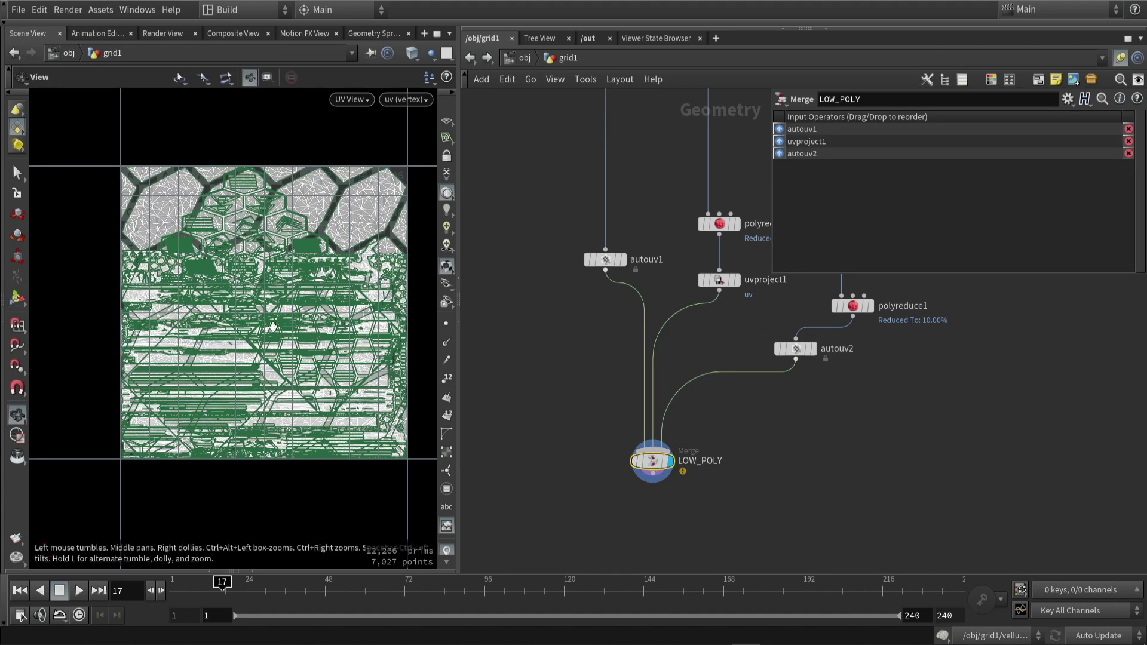
Add a UV Layout node below LOW_POLY, wire the merge into it and show the packed UVs.
key("Tab")
type("layo")
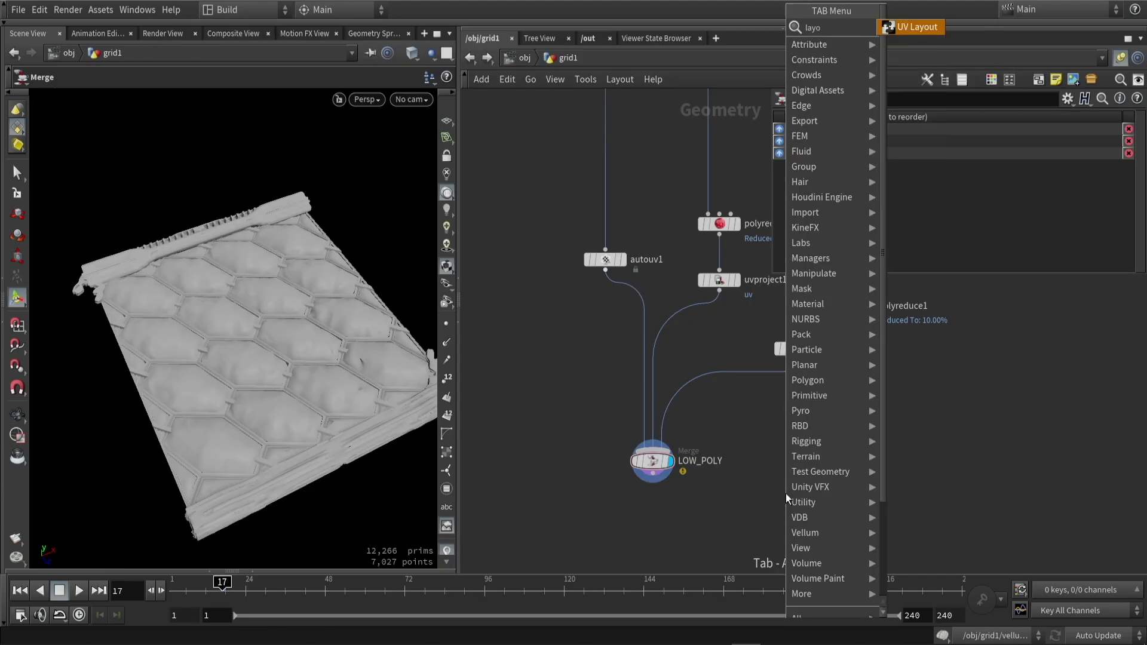
key("Return")
left_click(718, 489)
scroll(674, 484, "up", 2)
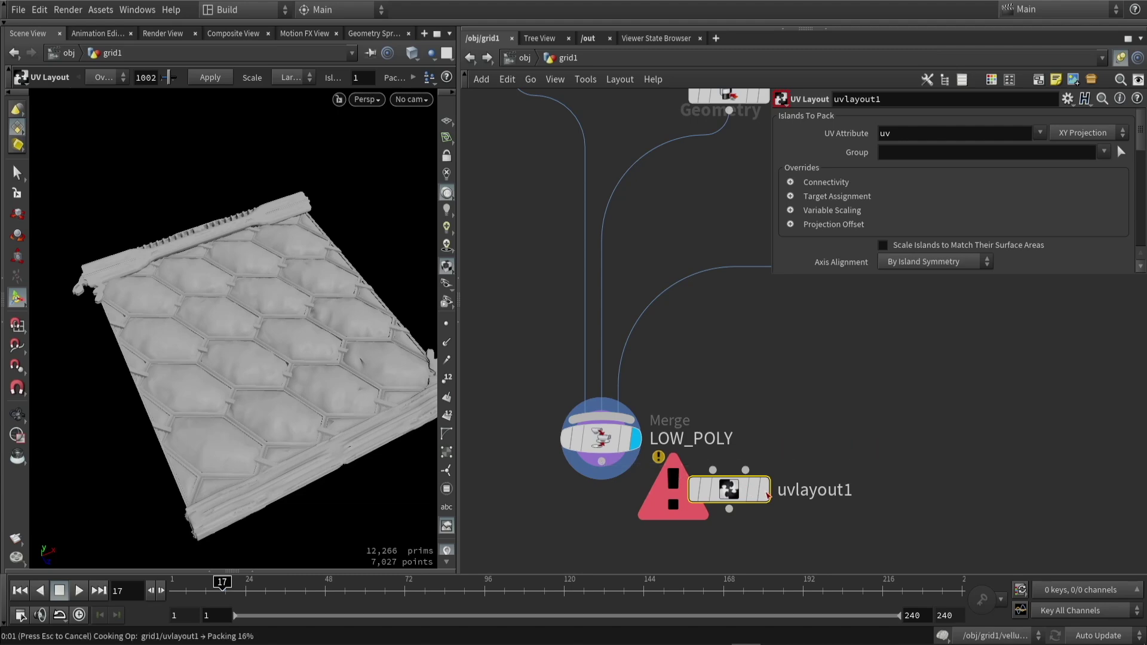
left_click_drag(736, 495, 606, 512)
key("space+5")
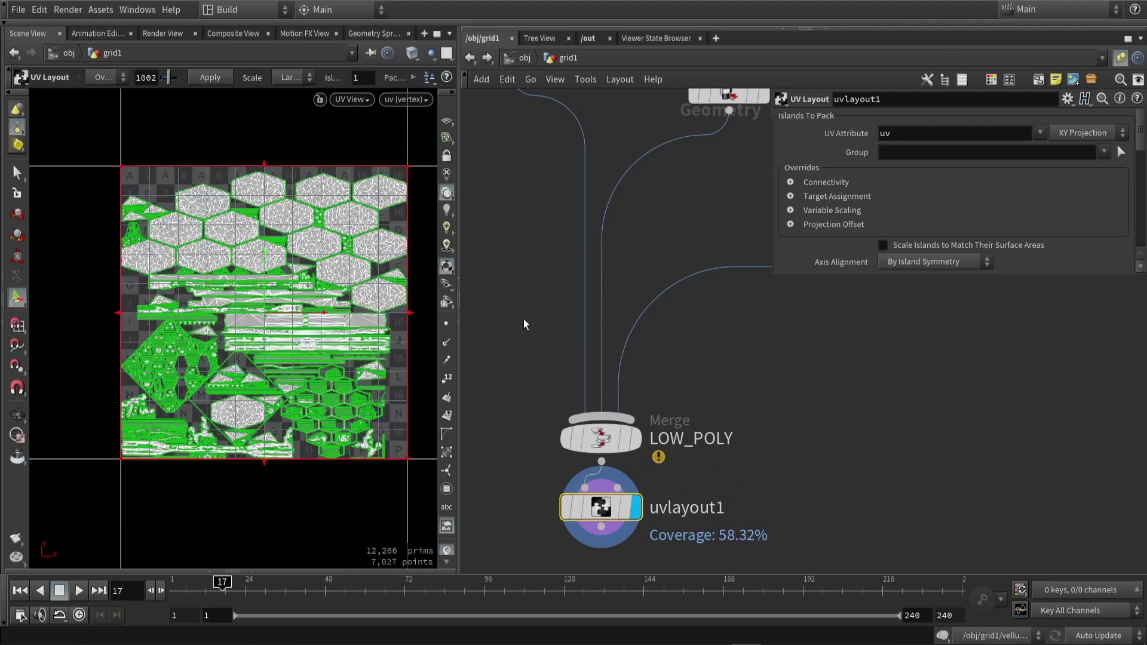
Return to the perspective view, wire uvlayout1 into the FBX Game Export node and select that node.
key("space+1")
left_click_drag(378, 315, 278, 294)
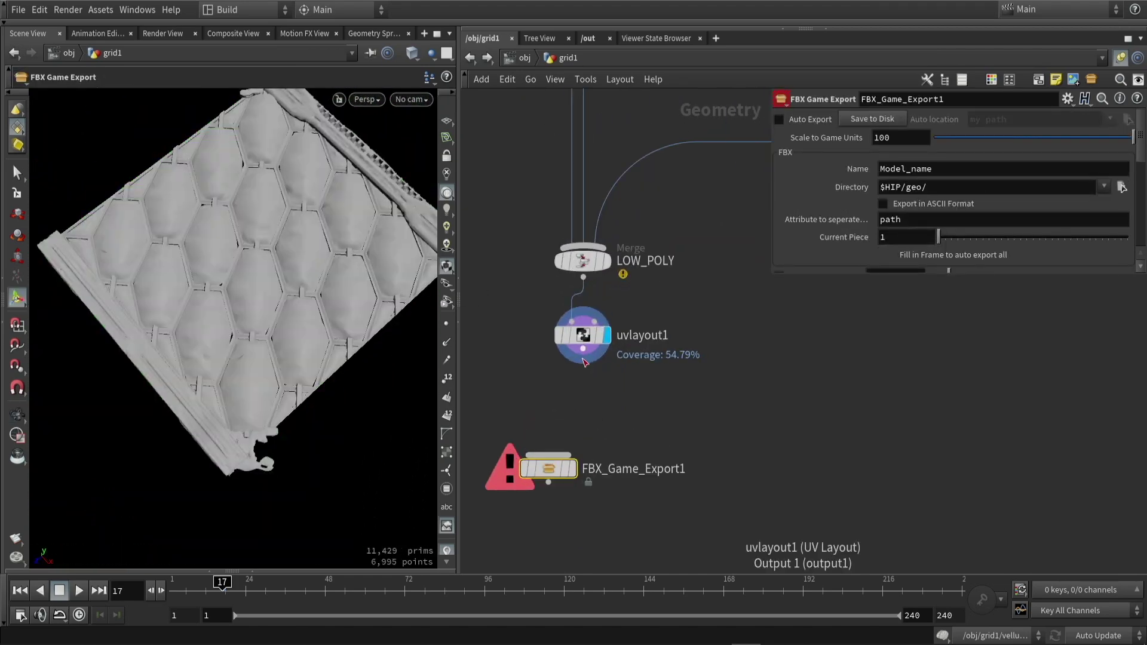
left_click_drag(583, 360, 596, 440)
left_click(549, 478)
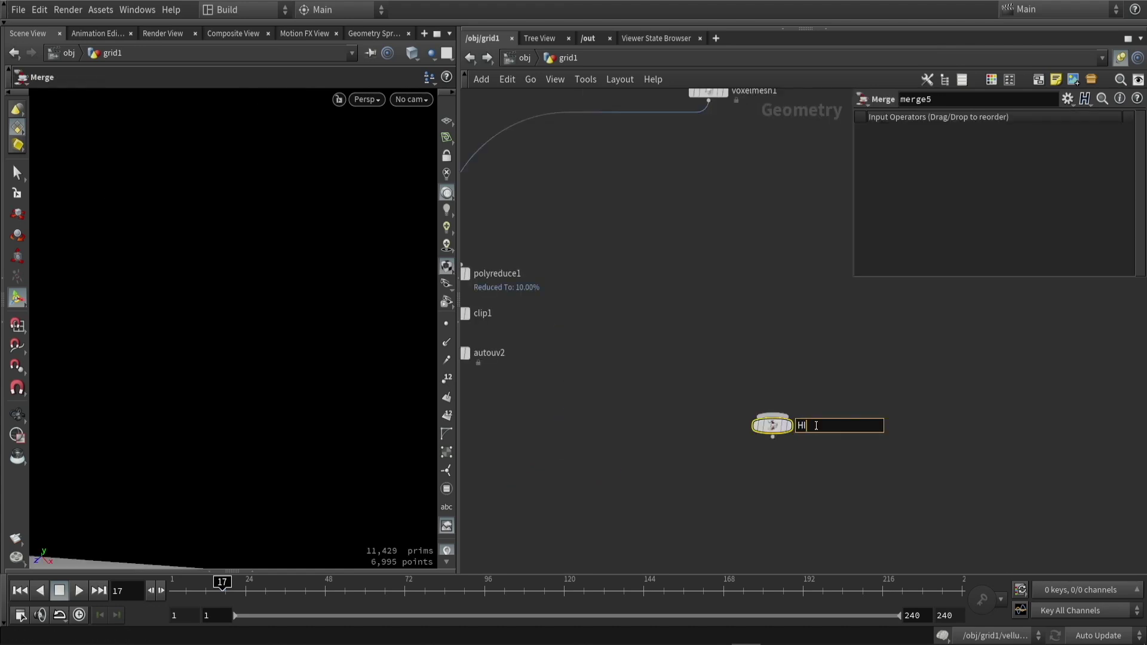
Add a PolyBevel node, wire group2's metal_structure output into it and display it.
scroll(807, 407, "down", 6)
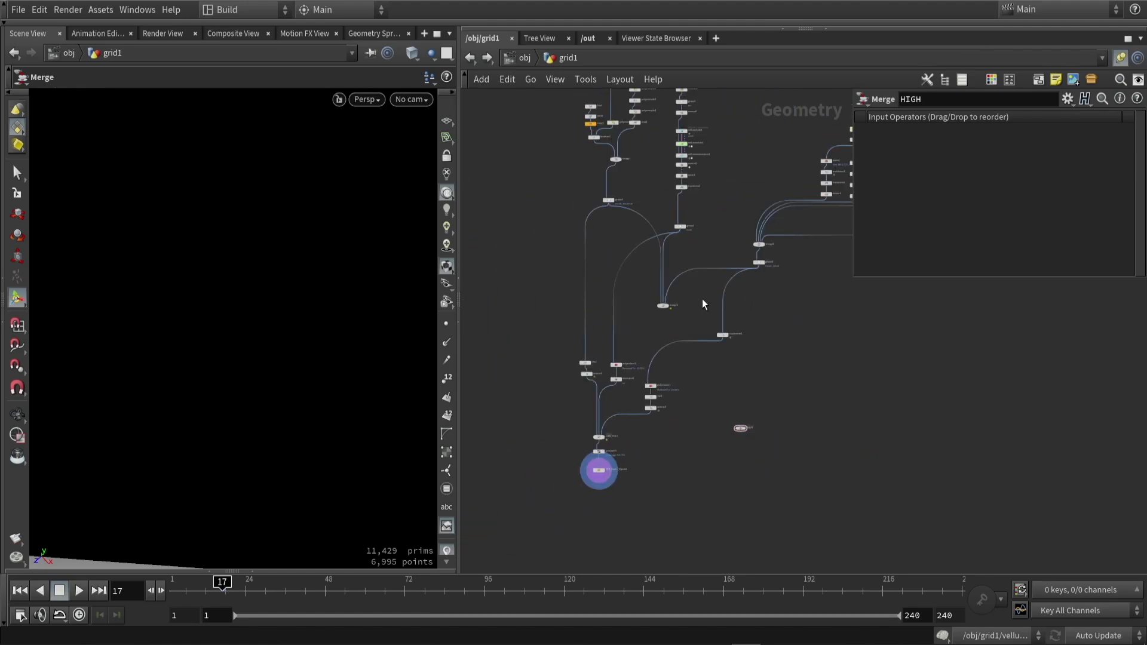
scroll(629, 223, "up", 3)
key("Tab")
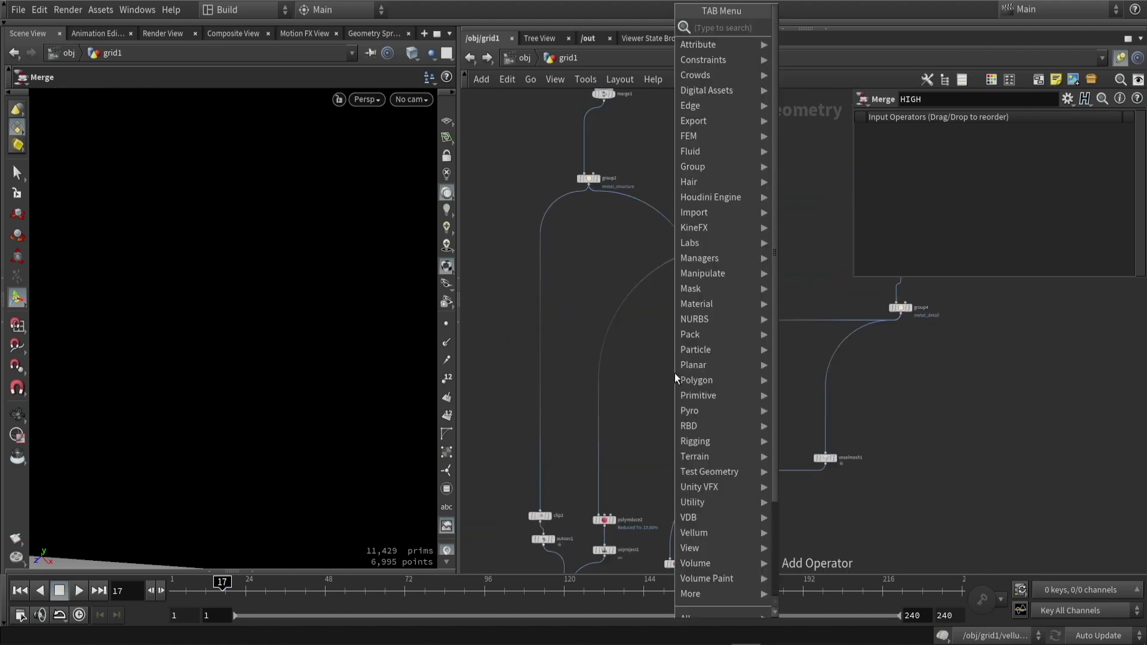
type("bev")
left_click(790, 33)
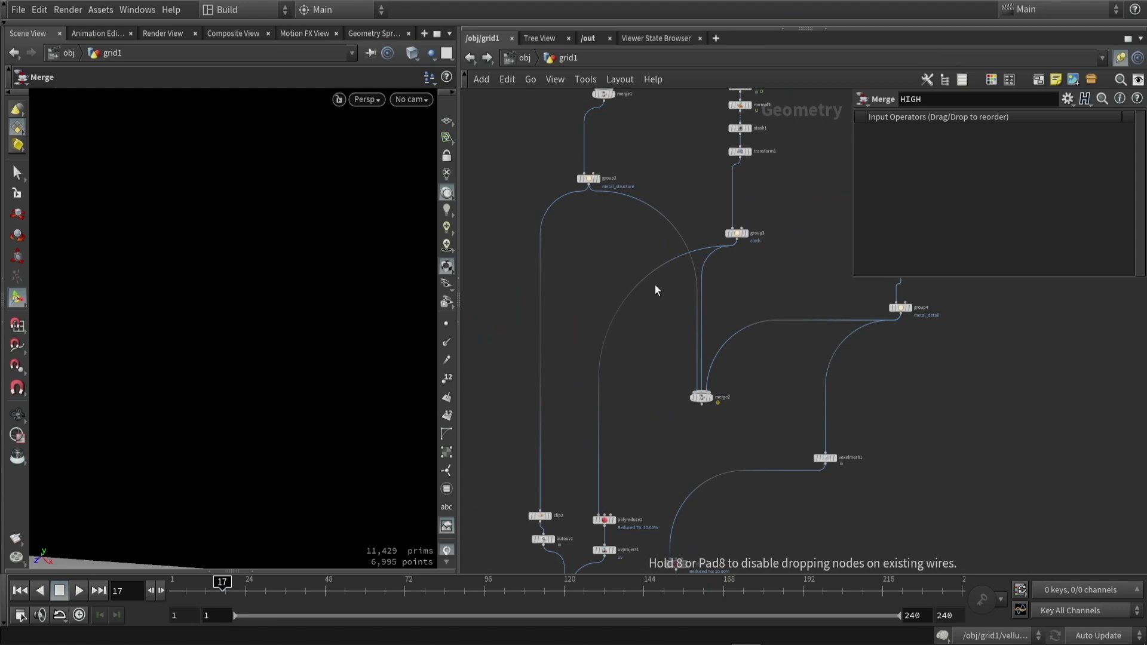
left_click(763, 404)
scroll(590, 197, "up", 2)
left_click_drag(587, 179, 848, 488)
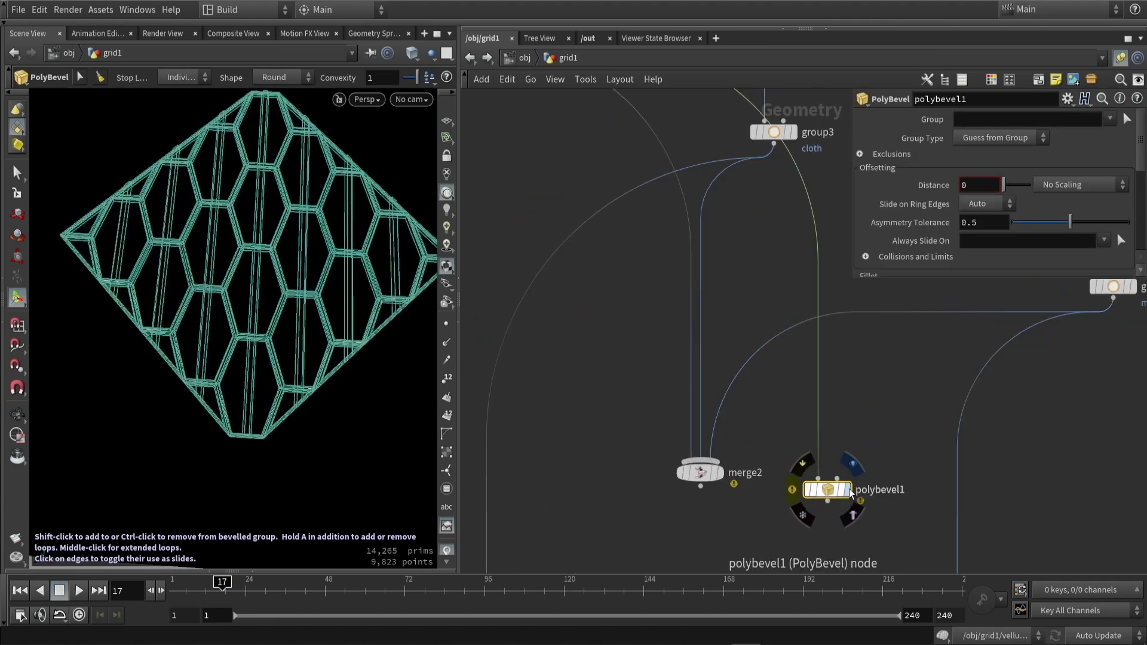
Move polybevel1 down near the HIGH merge and frame the metal lattice for a close look at its edges.
scroll(825, 430, "down", 3)
left_click_drag(736, 321, 762, 523)
scroll(755, 537, "up", 2)
key("space+g")
scroll(237, 323, "up", 10)
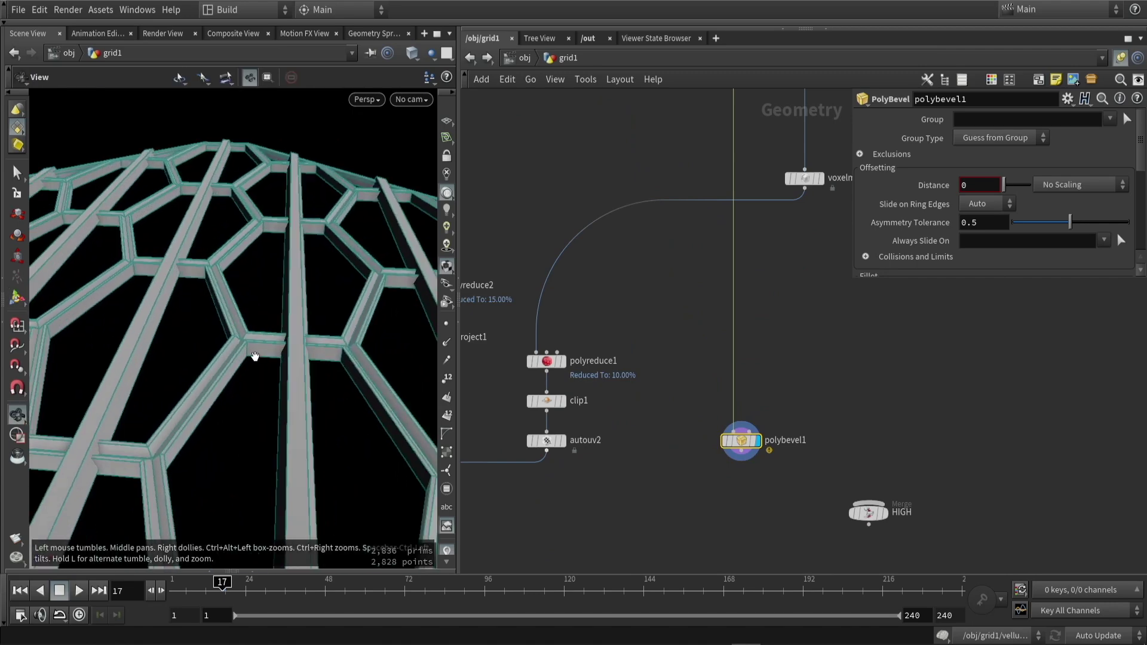
scroll(233, 338, "up", 2)
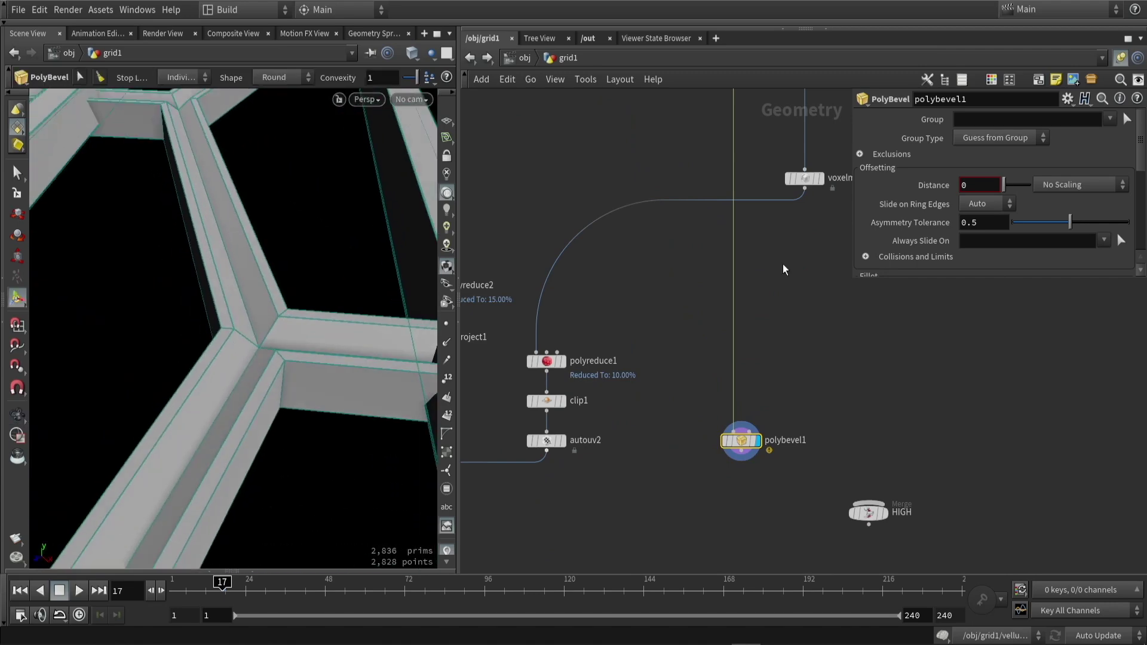
Enable Ignore Flat Edges on polybevel1 with Maximum Normal Angle 23.6, and set the bevel Distance to about 0.017.
left_click(895, 158)
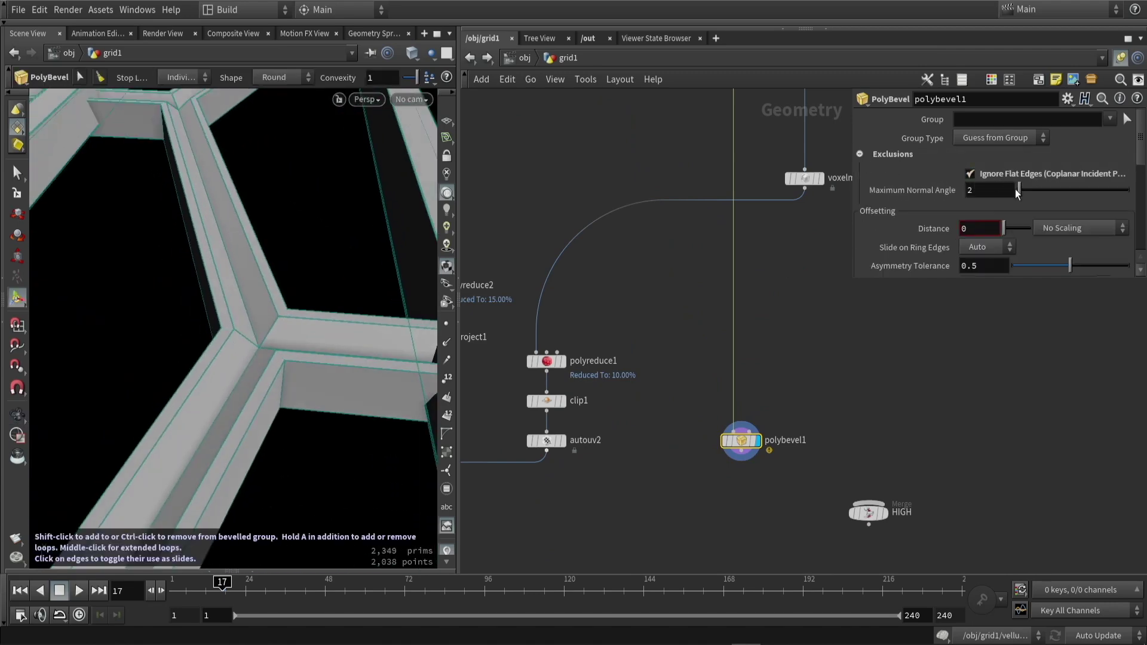
left_click_drag(1029, 198, 1035, 201)
left_click_drag(278, 211, 286, 269)
key("Escape")
key("Return")
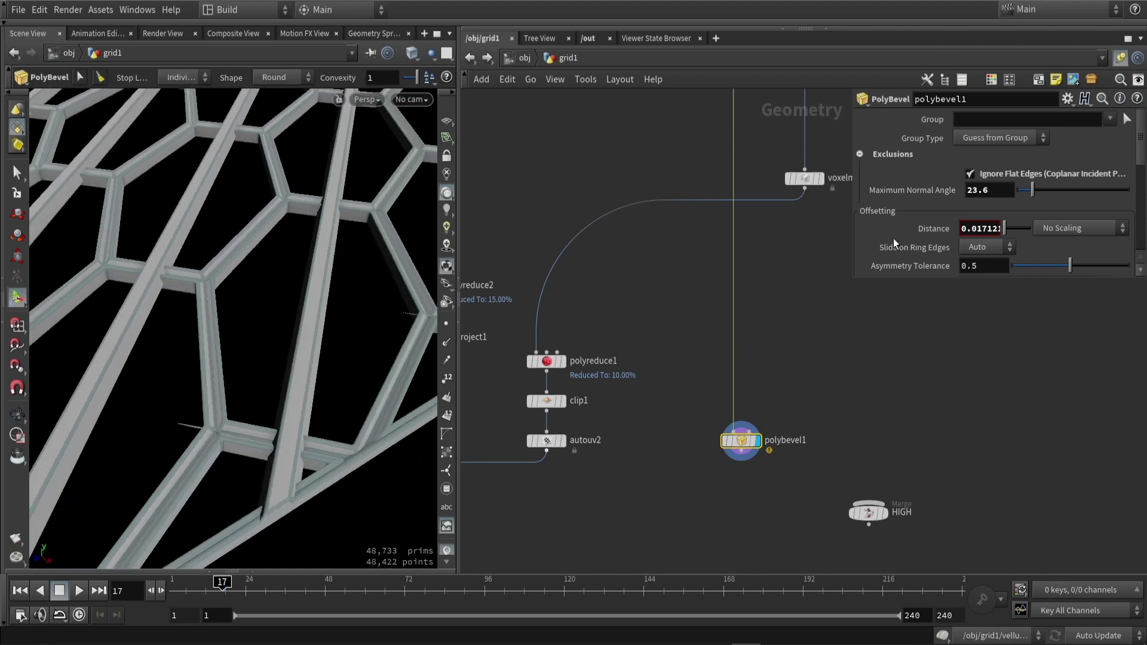
Set polybevel1's Maximum Normal Angle to 42.3.
left_click_drag(1040, 193, 1055, 193)
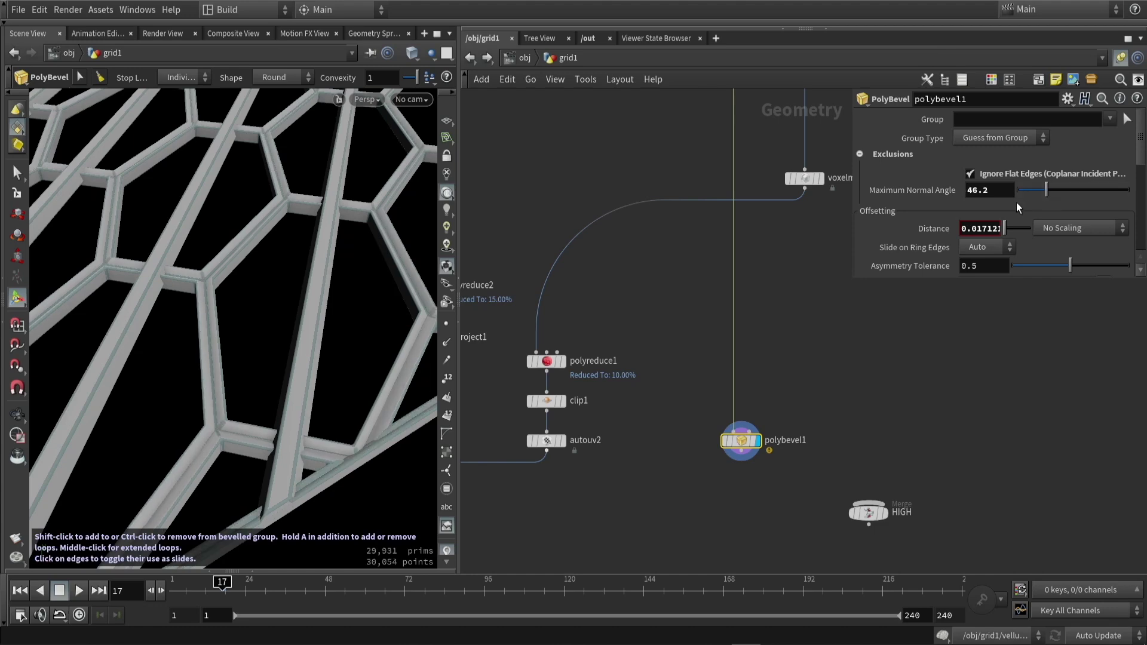
left_click_drag(1050, 192, 1045, 195)
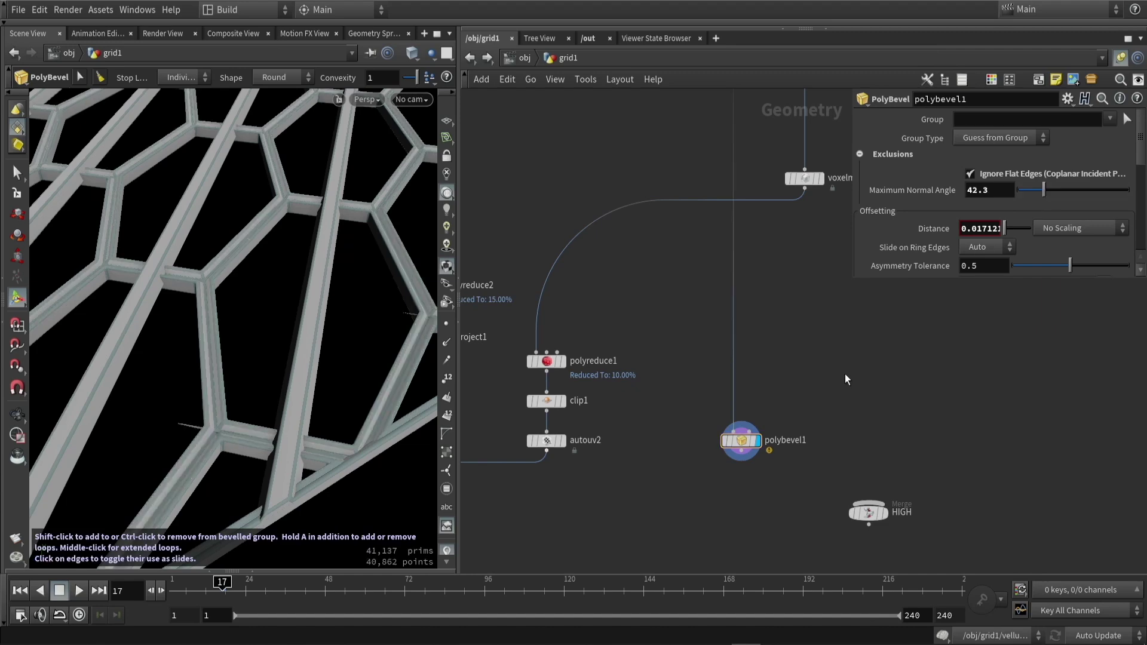
Raise fuse1's Snap Distance to about 0.027 and inspect the bevelled lattice from several angles.
scroll(759, 310, "down", 3)
scroll(683, 148, "up", 4)
scroll(789, 218, "down", 2)
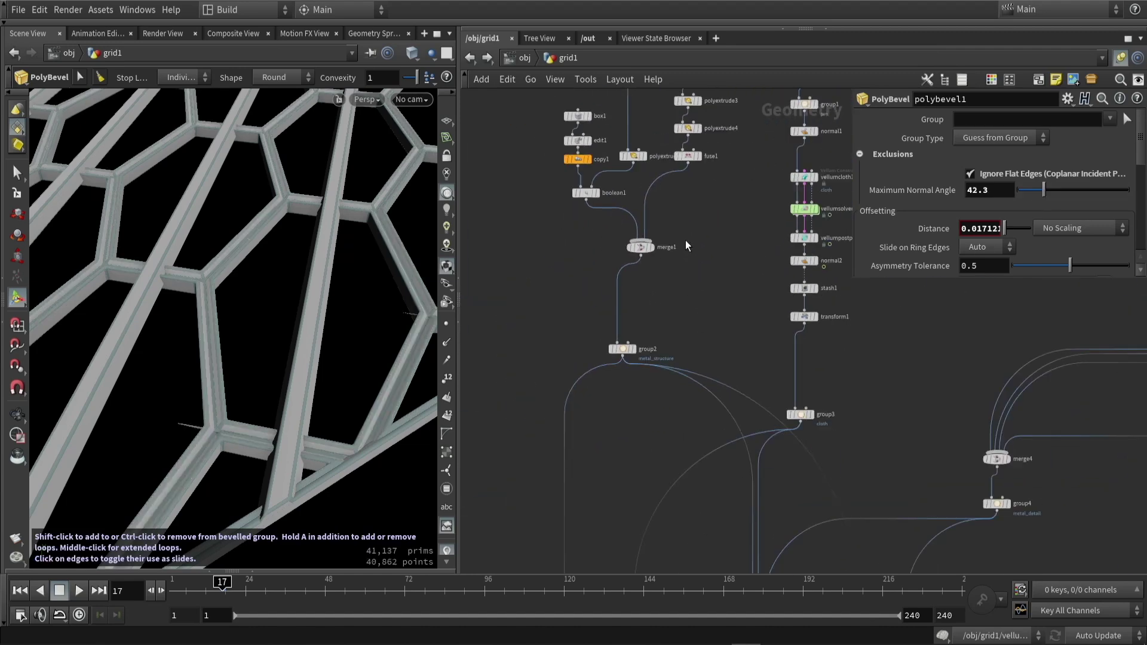
scroll(687, 152, "up", 3)
left_click(693, 154)
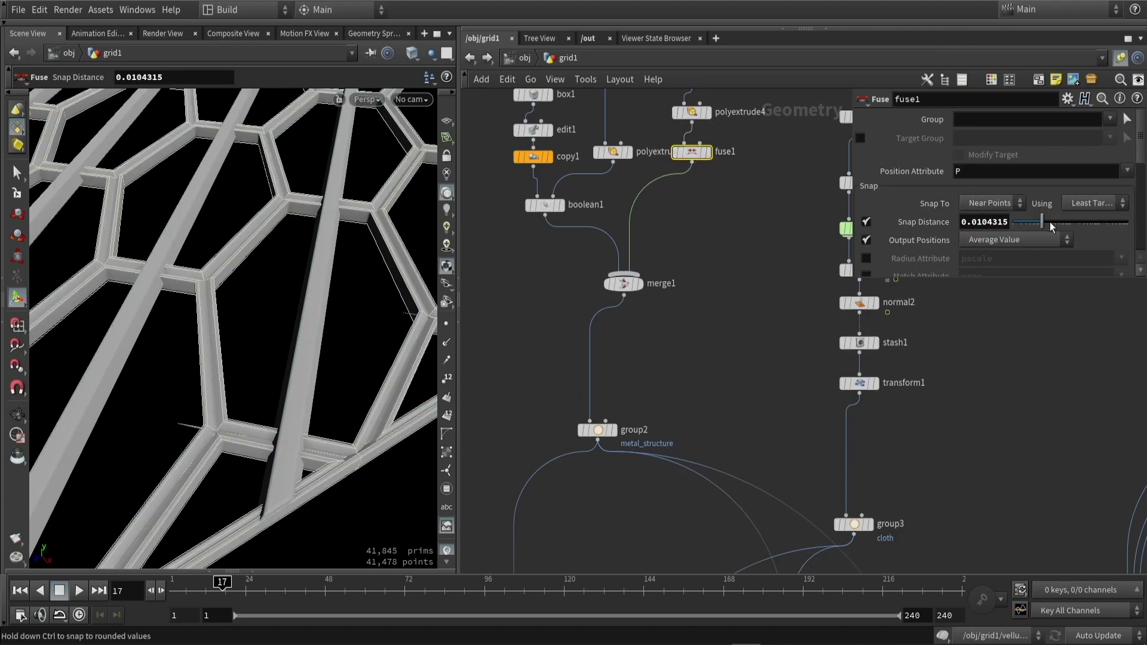
left_click_drag(1054, 224, 1057, 224)
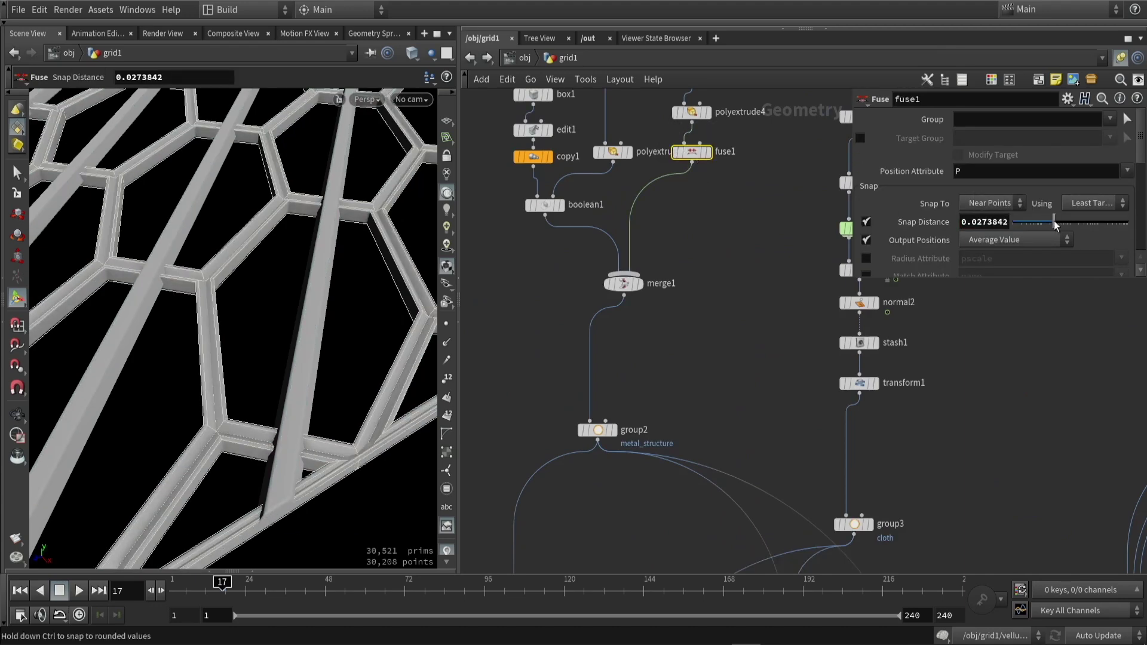
scroll(225, 295, "down", 3)
key("Escape")
left_click_drag(225, 294, 225, 267)
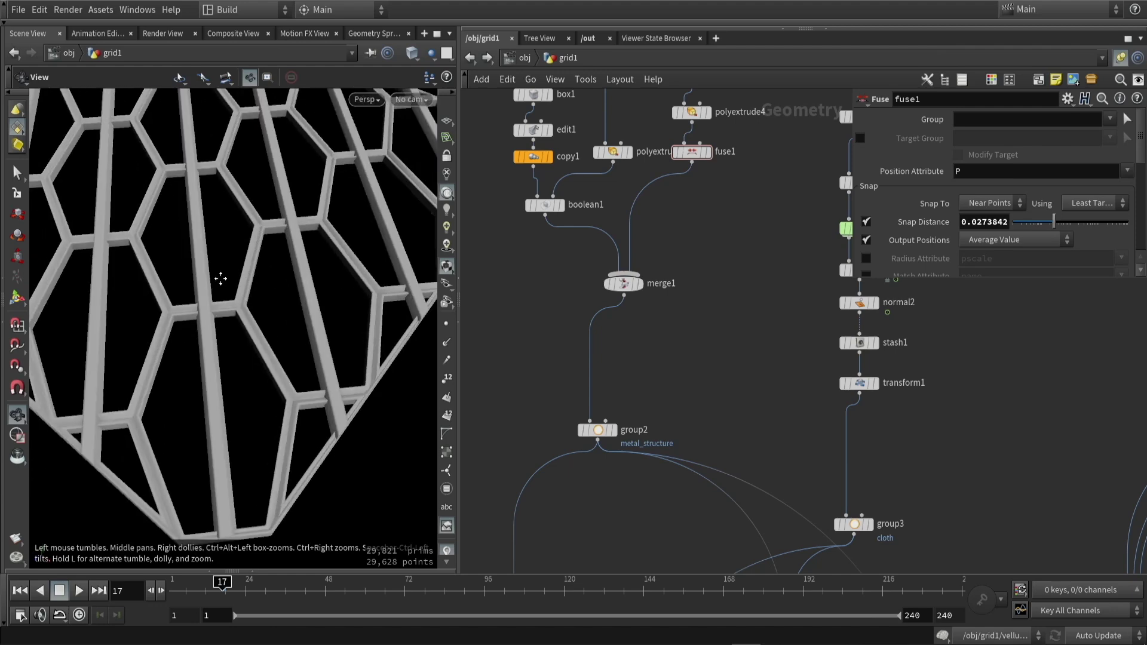
scroll(206, 317, "up", 5)
left_click_drag(205, 317, 371, 308)
scroll(371, 308, "down", 3)
key("Return")
Wire polybevel1 and group3's cloth output into the HIGH merge and display the merged result.
scroll(657, 359, "down", 5)
scroll(646, 397, "up", 3)
scroll(646, 398, "up", 2)
left_click_drag(625, 317, 722, 399)
scroll(722, 399, "down", 5)
scroll(641, 214, "up", 2)
left_click(659, 228)
scroll(692, 256, "down", 3)
scroll(643, 413, "up", 3)
left_click(648, 397)
scroll(660, 410, "up", 2)
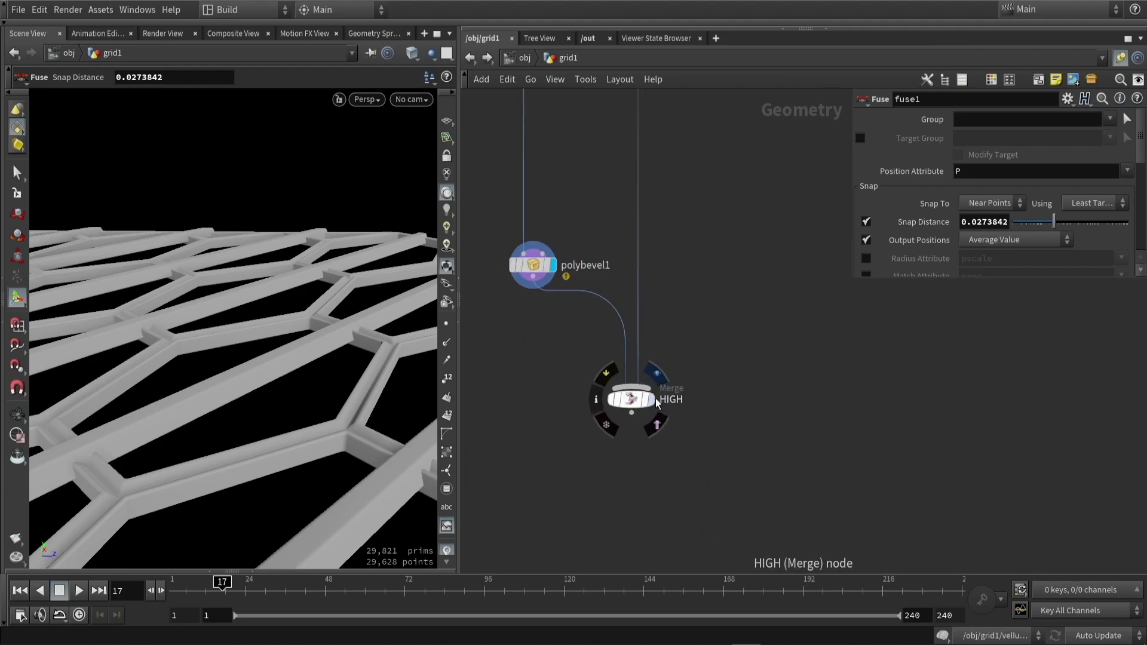
left_click(657, 376)
left_click(631, 400)
left_click_drag(188, 364, 149, 329)
key("Return")
Wire group4's metal_detail output into HIGH and move the merge farther away from polybevel1.
middle_click_drag(711, 362, 697, 405)
scroll(668, 248, "down", 5)
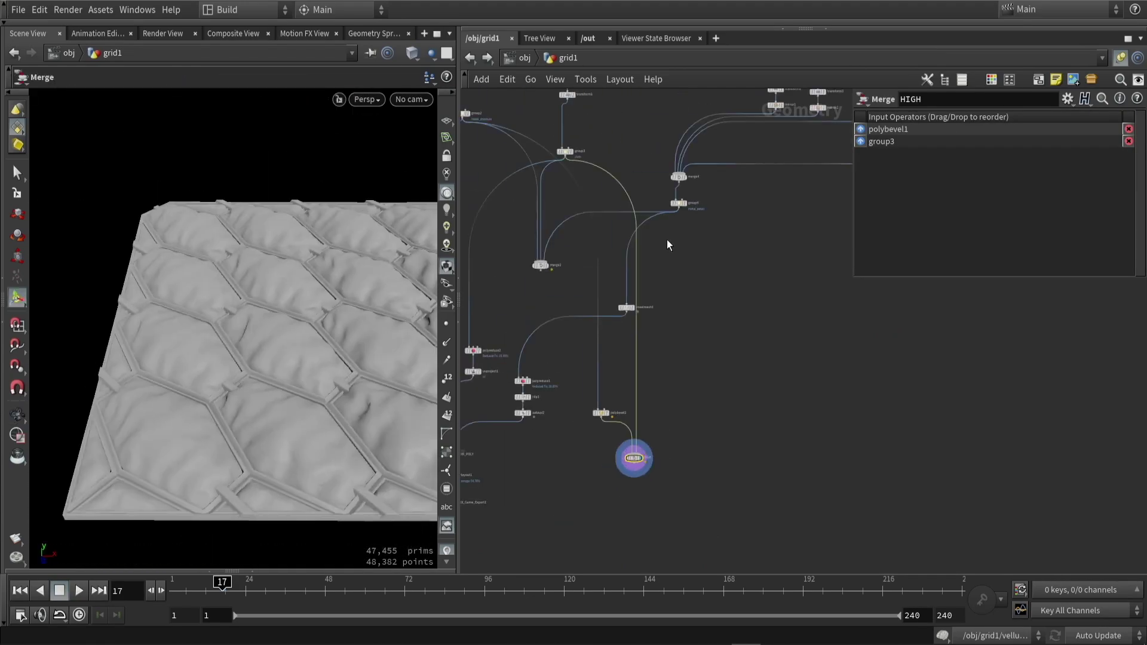
scroll(668, 309, "up", 2)
left_click_drag(672, 166, 629, 526)
scroll(629, 526, "up", 2)
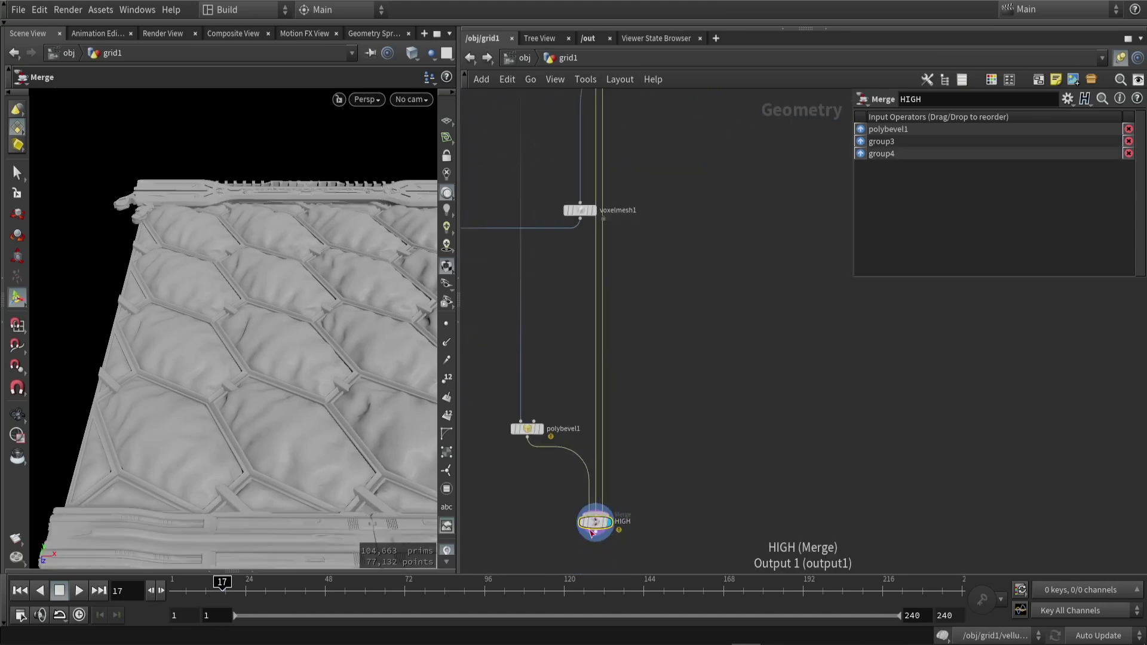
middle_click_drag(698, 478, 720, 399)
scroll(640, 438, "up", 1)
left_click_drag(640, 437, 747, 458)
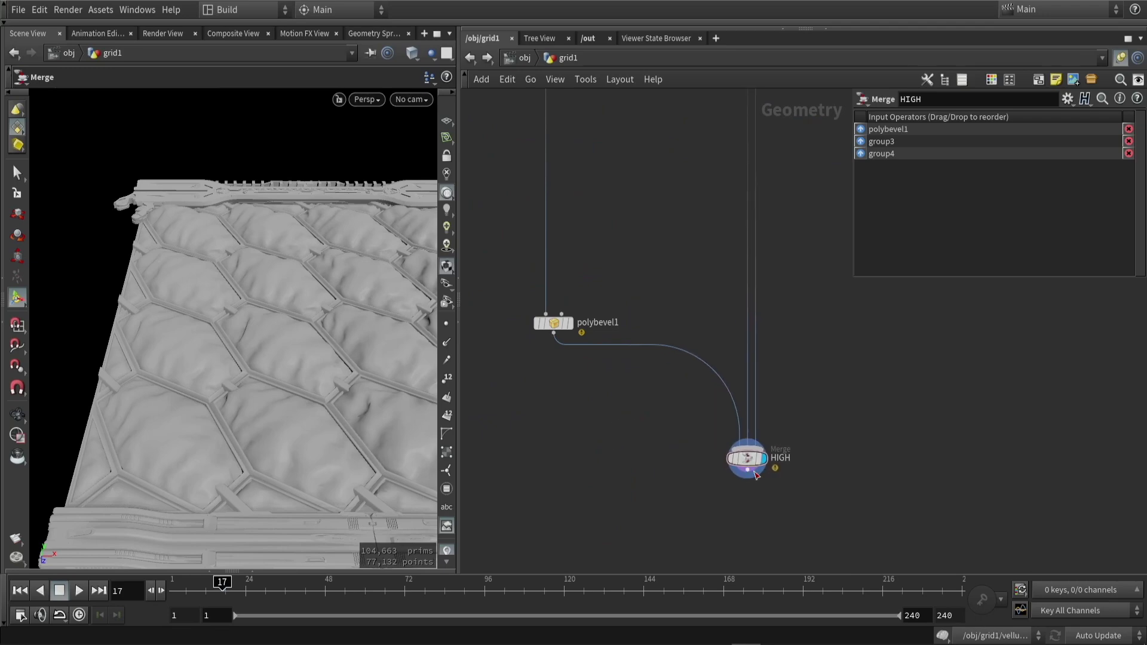
Insert a Color node between polybevel1 and HIGH and set its colour to pure red.
key("Escape")
left_click_drag(315, 341, 263, 281)
key("Tab")
key("Right")
key("Return")
left_click(697, 355)
scroll(696, 354, "up", 2)
left_click_drag(690, 353, 548, 393)
left_click(964, 215)
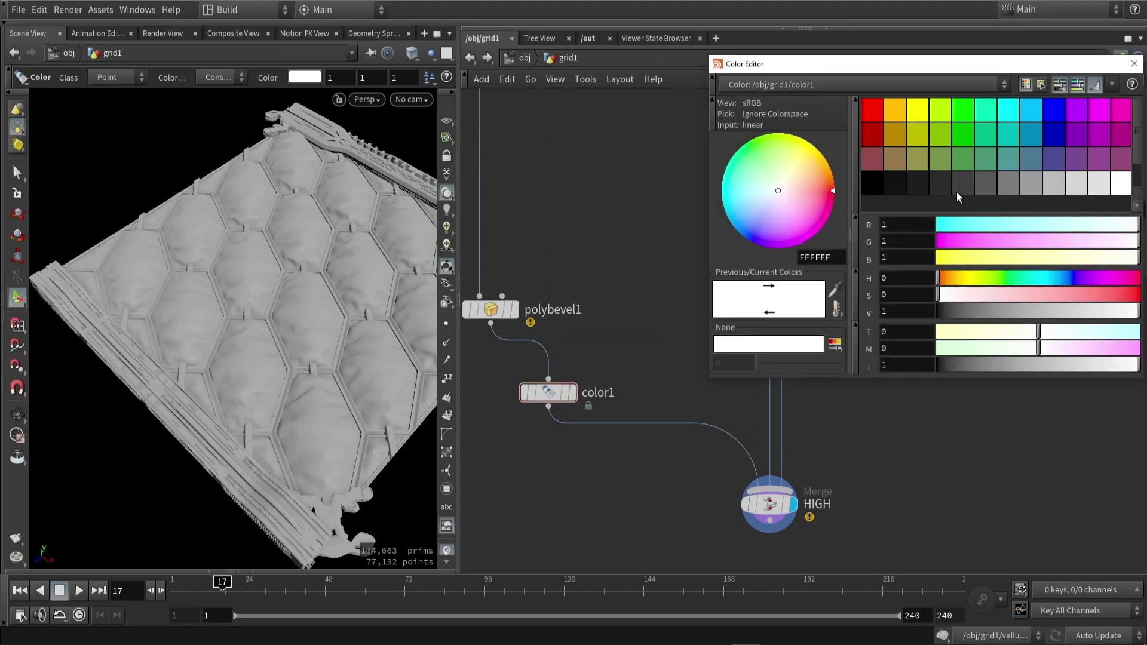
left_click(872, 109)
left_click(1134, 63)
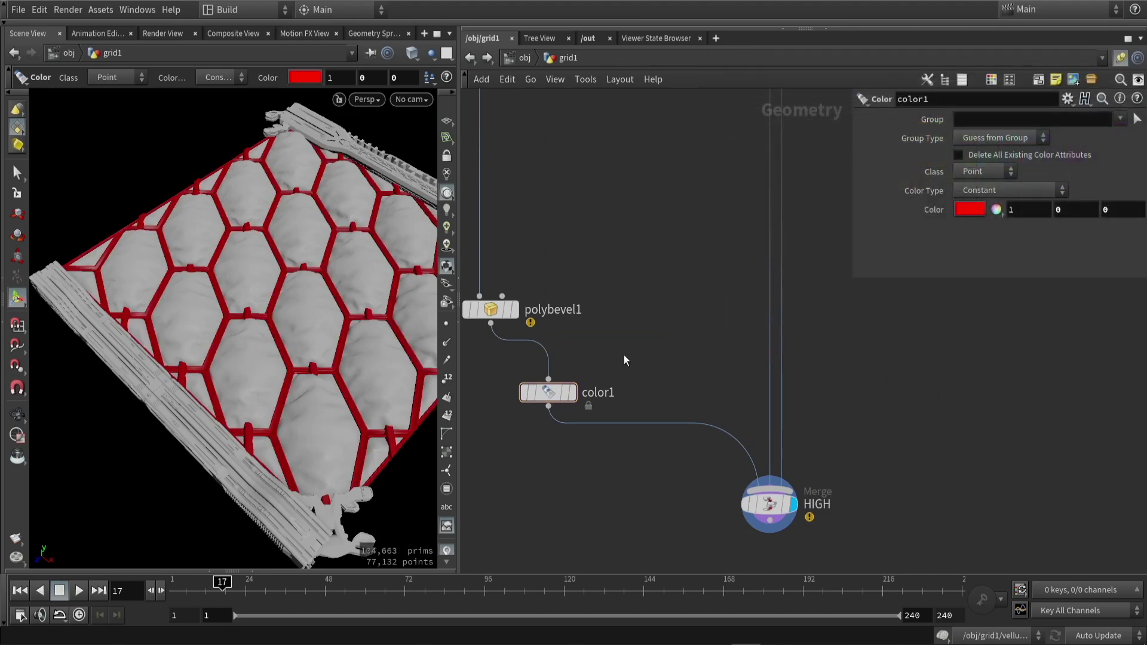
Copy color1 onto the cloth branch between group3 and HIGH and set the copy's colour to yellow.
left_click_drag(566, 396, 709, 367, "alt")
left_click(969, 208)
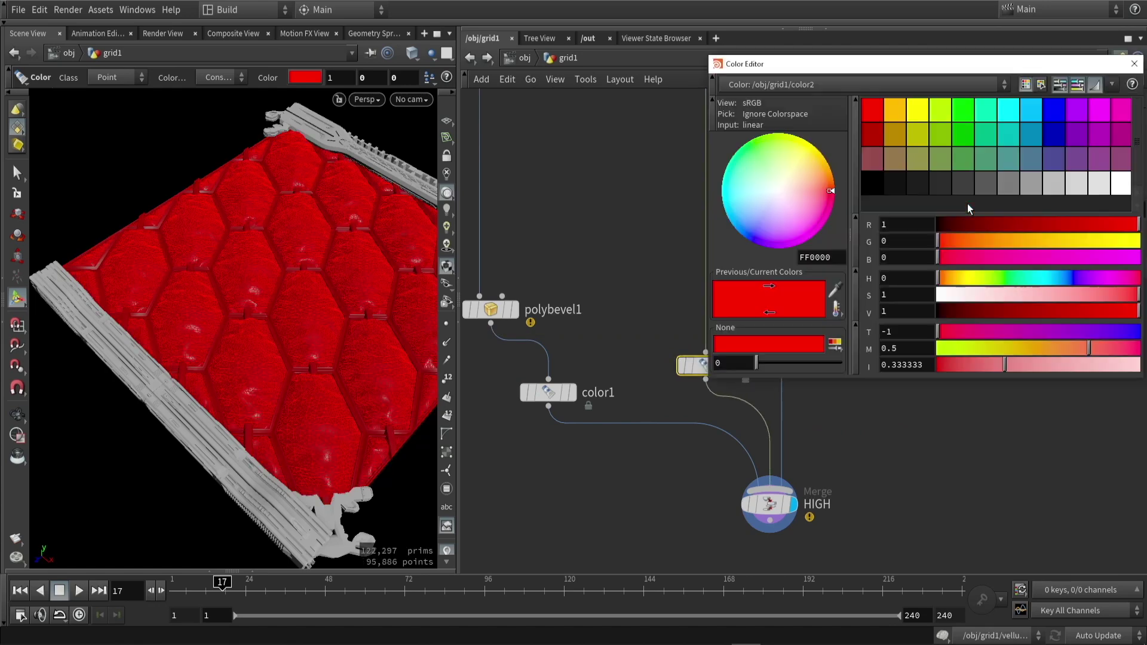
left_click(919, 113)
left_click(1132, 70)
Copy color2 onto the metal_detail branch into HIGH, tidy the nodes and set the copy's colour to red.
middle_click_drag(856, 401, 711, 393)
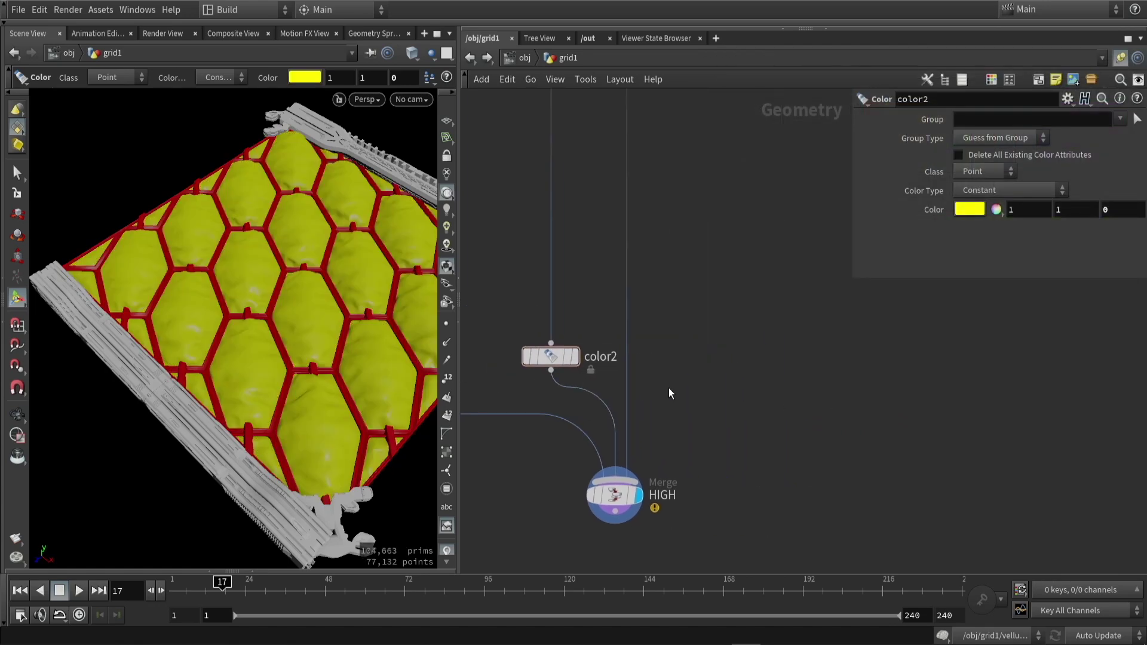
left_click_drag(556, 353, 689, 292, "alt")
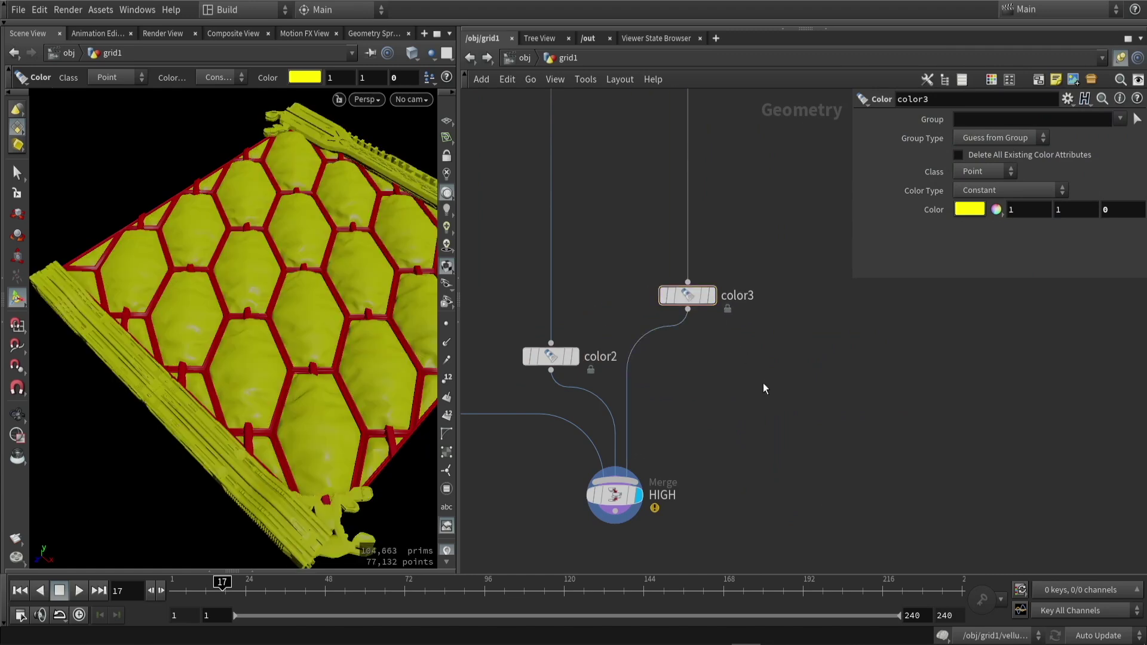
middle_click_drag(763, 385, 776, 405)
left_click_drag(647, 540, 669, 555)
left_click_drag(707, 321, 703, 382)
left_click(969, 209)
left_click(964, 111)
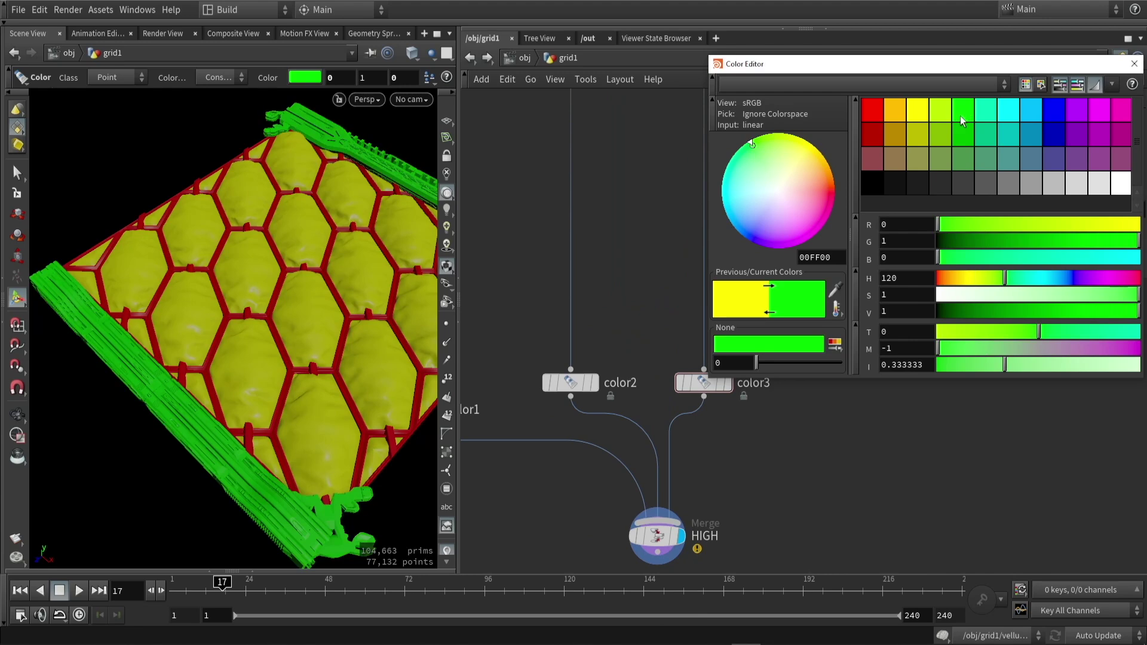
left_click(924, 119)
left_click(872, 110)
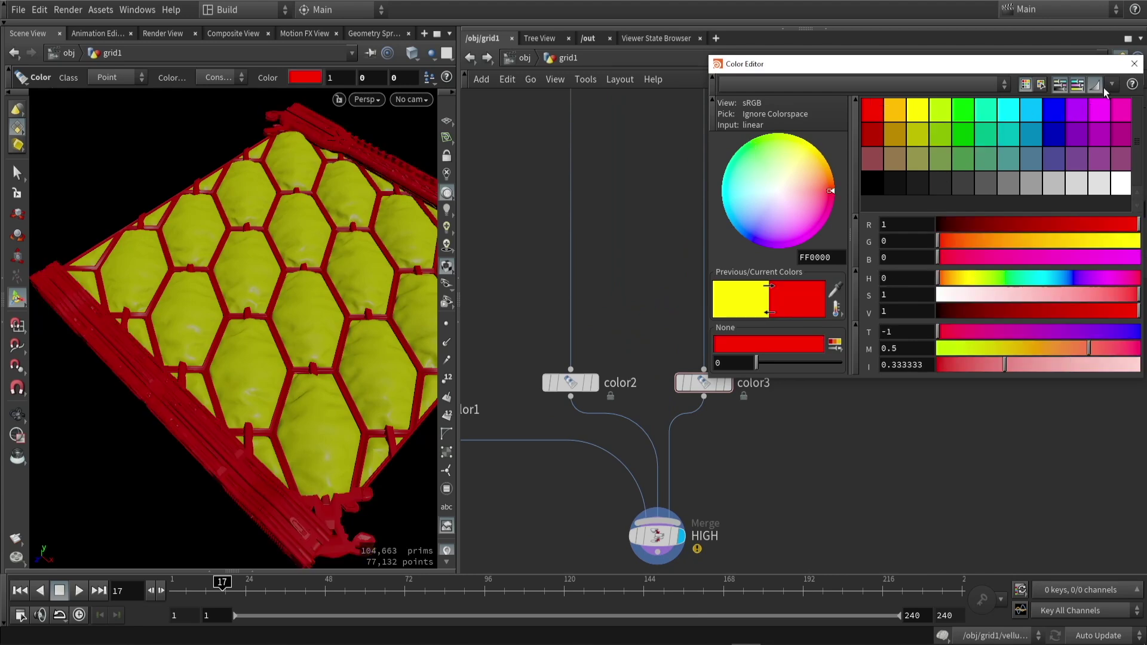
left_click(1134, 65)
Move color3 up, branch a copy of it off its output, display the copy and set its colour to green.
left_click_drag(705, 382, 704, 272)
left_click_drag(704, 272, 737, 328, "alt")
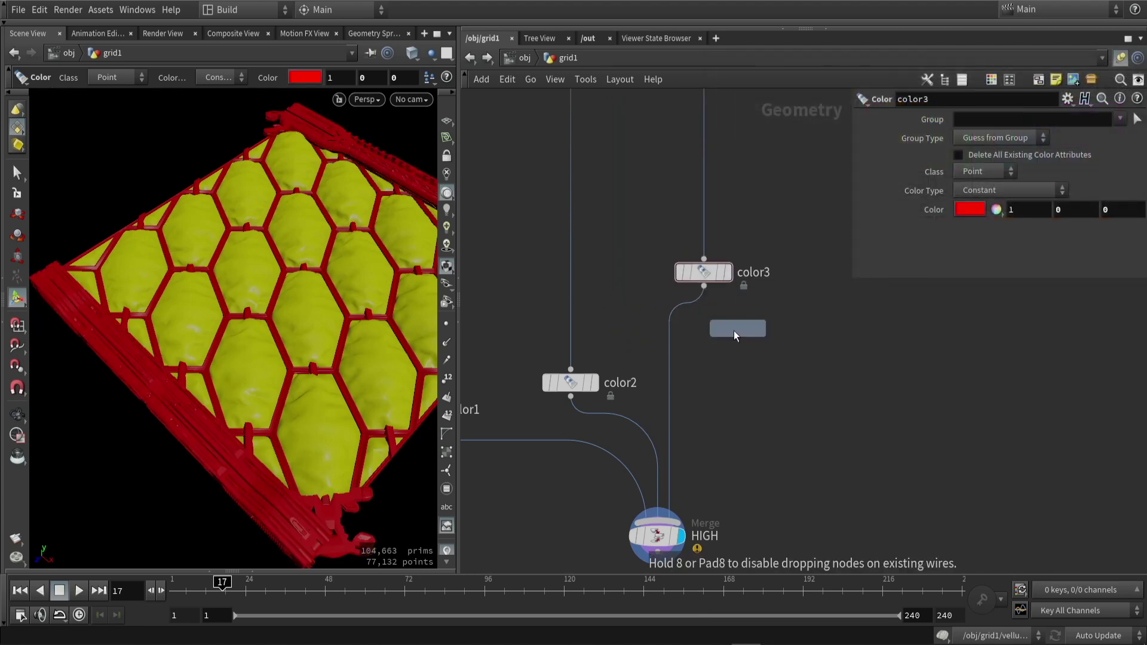
left_click(760, 328)
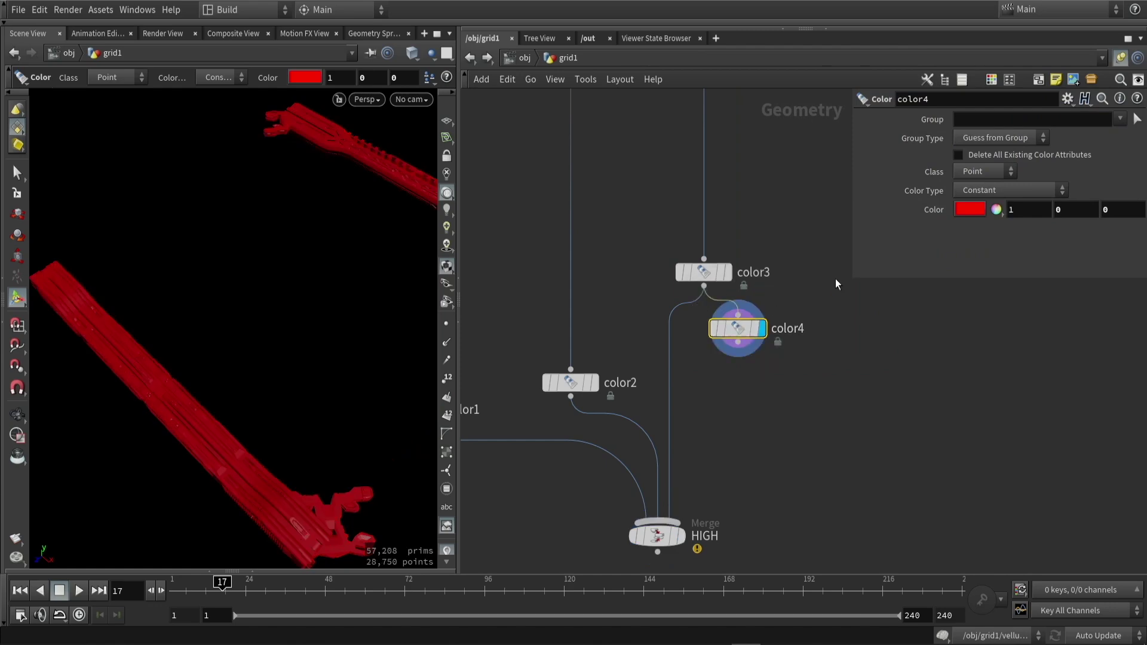
left_click(962, 213)
left_click(969, 113)
left_click(1131, 69)
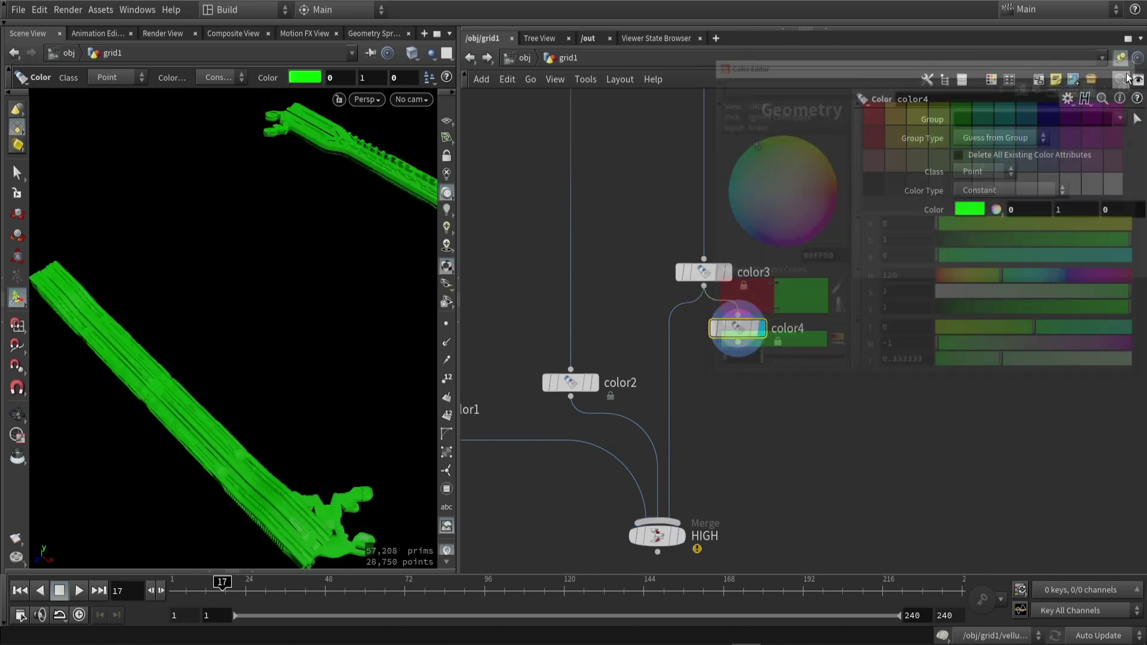
Display color3 and select the inlaid strips and tooth-like pieces of the metal detail as color4's group.
left_click(727, 272)
left_click_drag(290, 366, 225, 351)
key("Return")
double_click(261, 291)
left_click_drag(261, 291, 201, 257)
double_click(266, 187, "shift")
mouse_move(267, 187)
left_mouse_down()
mouse_move(281, 221)
mouse_move(205, 266)
mouse_move(231, 263)
left_mouse_up()
scroll(287, 229, "up", 5)
scroll(231, 263, "down", 3)
double_click(238, 340, "shift")
middle_click_drag(238, 341, 247, 371)
mouse_move(248, 371)
left_mouse_down()
mouse_move(277, 287)
mouse_move(371, 335)
left_mouse_up()
double_click(321, 282, "shift")
scroll(210, 378, "up", 5)
double_click(210, 378, "shift")
scroll(211, 378, "down", 5)
mouse_move(210, 378)
left_mouse_down()
mouse_move(264, 328)
mouse_move(175, 408)
mouse_move(161, 392)
left_mouse_up()
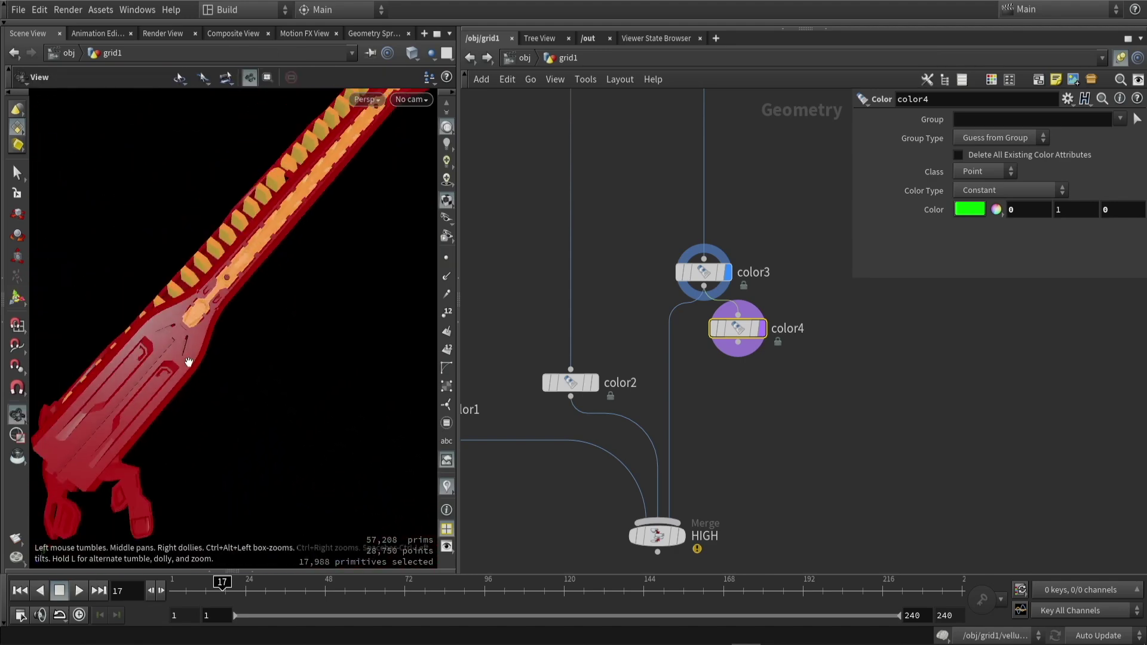
key("Return")
Insert color4 between color3 and HIGH, and return to the HIGH merge to check the whole coloured panel.
left_click_drag(738, 328, 716, 392)
left_click(657, 536)
key("Escape")
left_click_drag(385, 442, 260, 322)
key("Return")
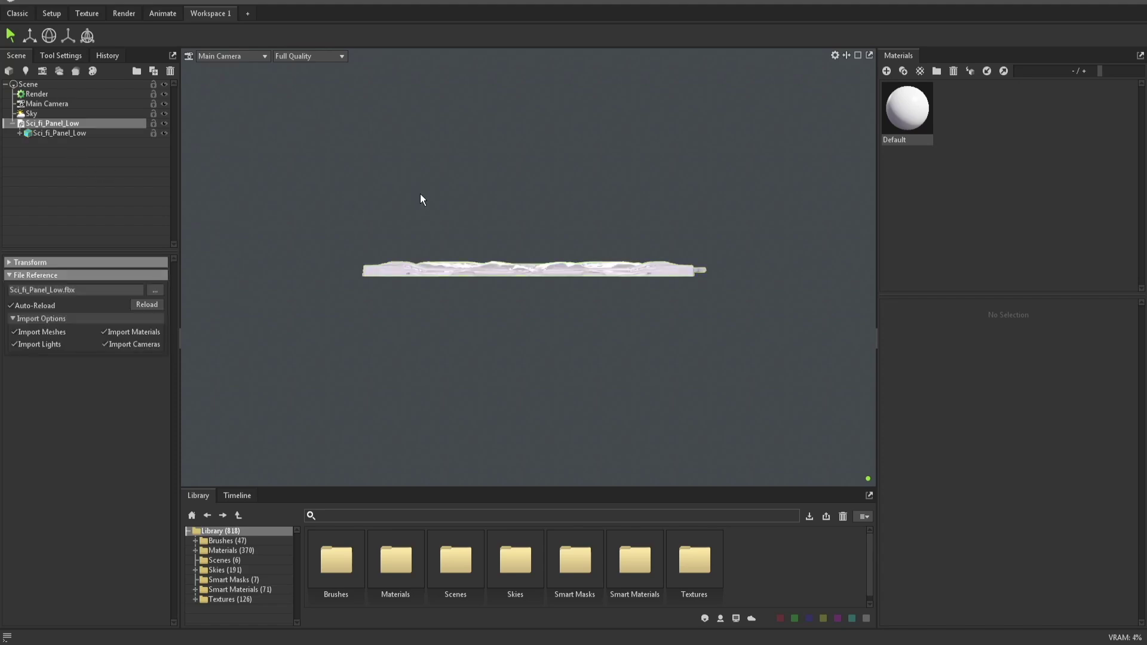
In Marmoset Toolbag, create a bake project and place Sci_fi_Panel_Low in its Low group.
left_click_drag(421, 199, 496, 253)
key("ctrl+b")
left_click(48, 124)
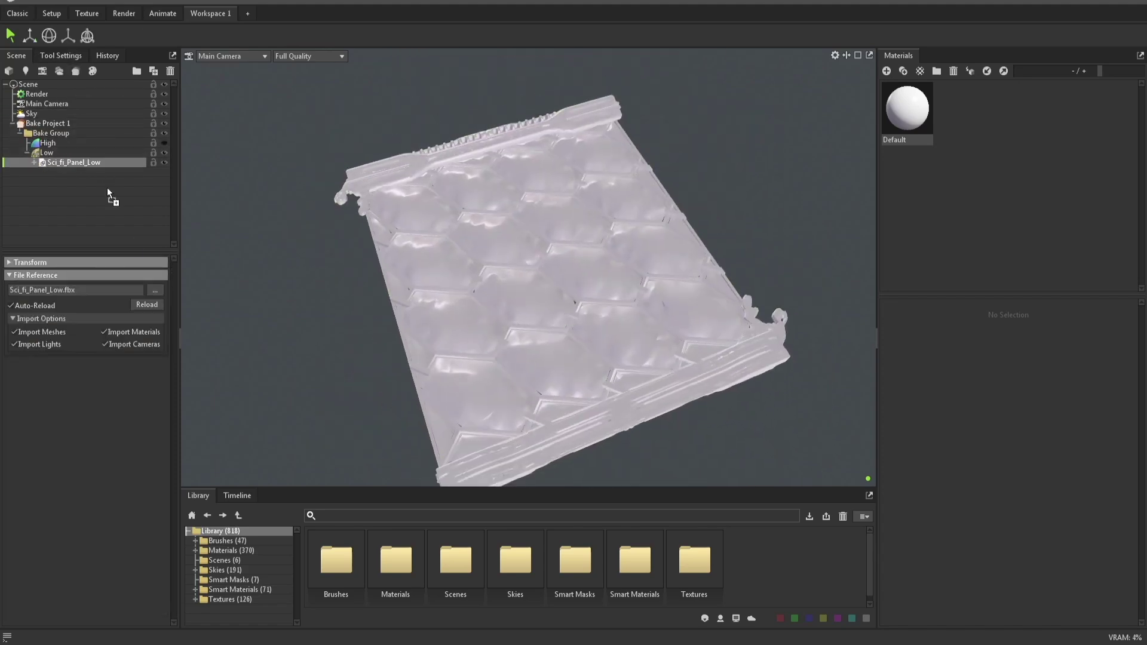
Load the high-poly panel into the bake's High group and link Bake Project 1 to a new texture project for its maps.
left_click(26, 144)
left_click(45, 123)
left_click(106, 538)
left_click_drag(482, 220, 591, 335)
left_click(48, 143)
left_click(44, 123)
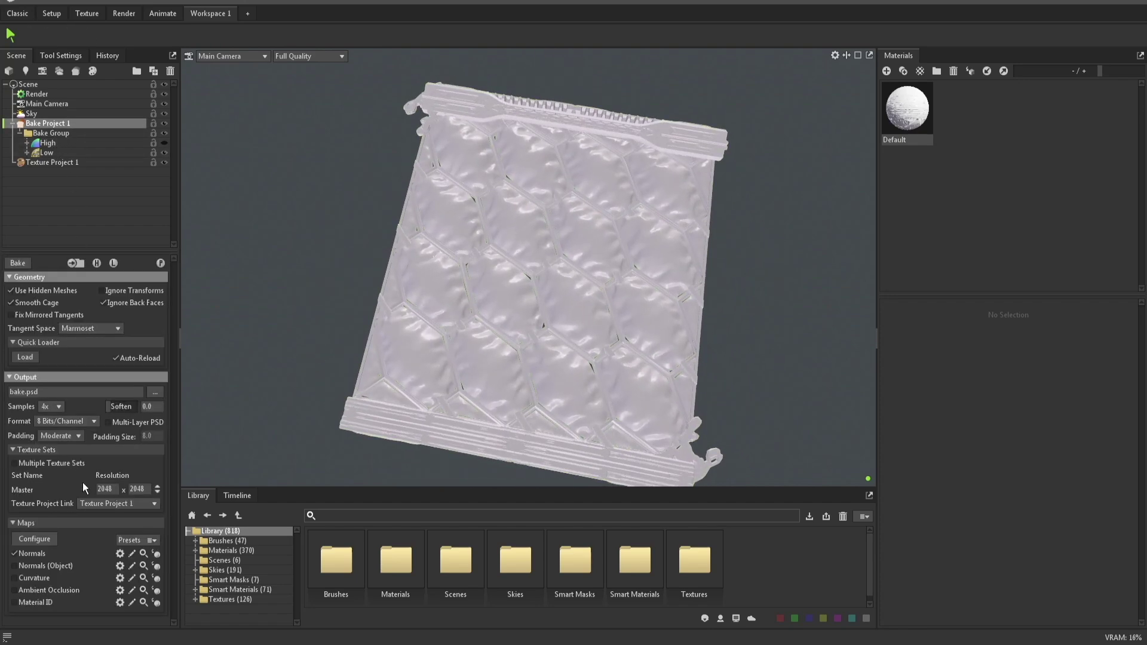
left_click(156, 553)
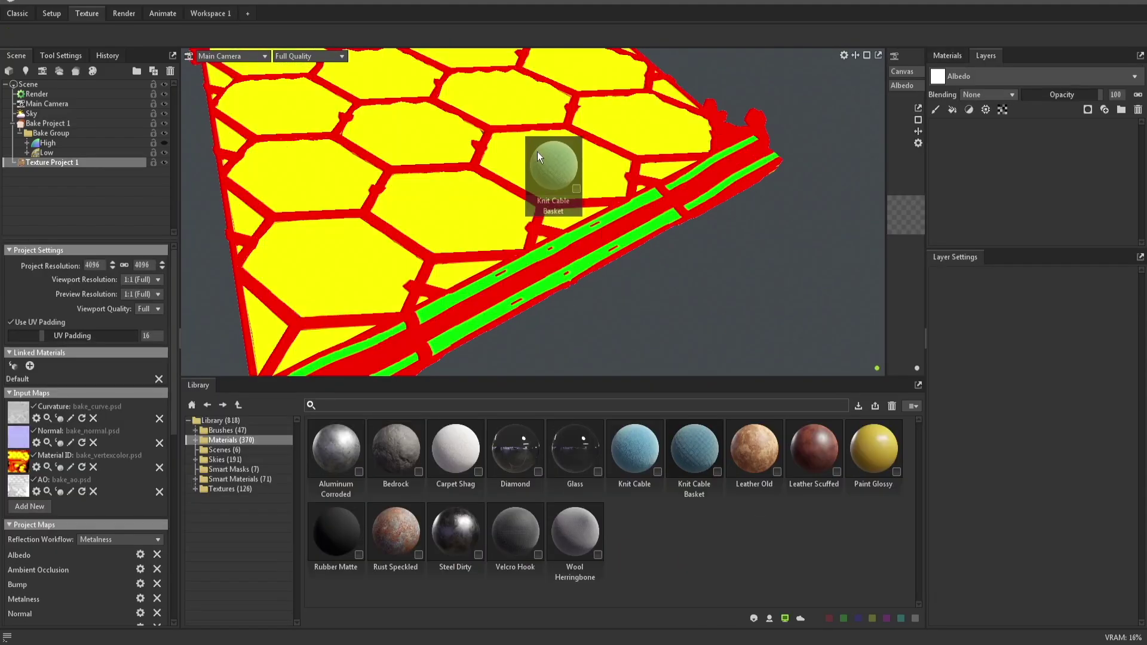
Apply the Knit Cable Basket material to the yellow cloth areas and set its UV tiling to about 7.9.
left_click_drag(537, 152, 536, 153)
left_click_drag(533, 413, 515, 229)
scroll(1016, 478, "down", 1)
left_click_drag(986, 440, 1027, 439)
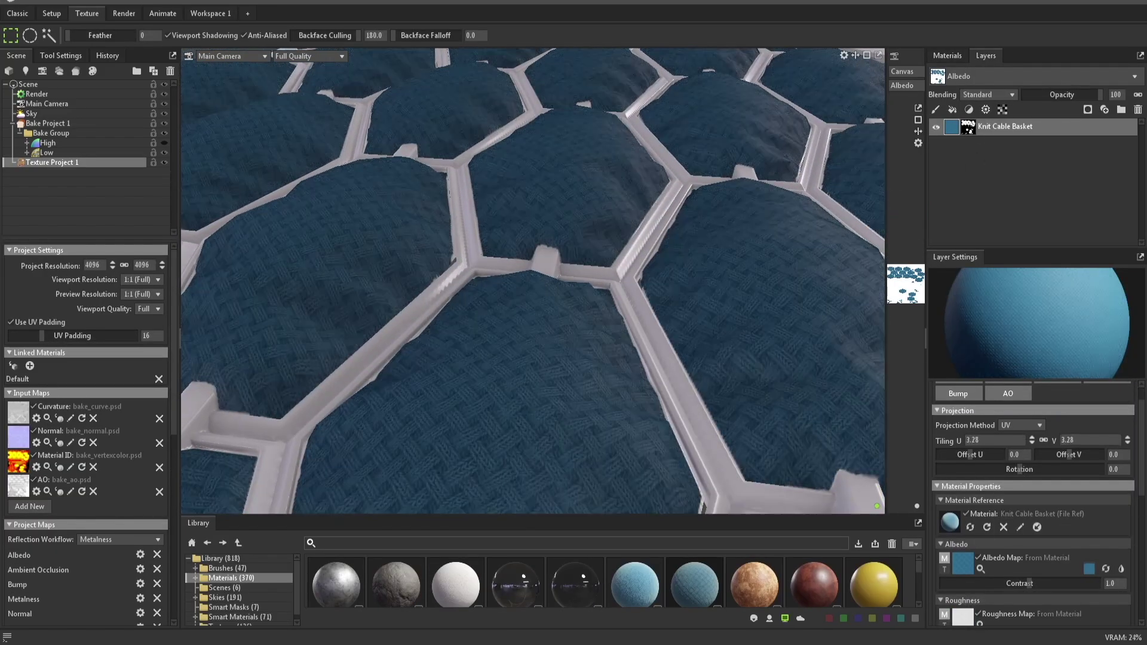
scroll(622, 313, "down", 5)
left_click_drag(623, 314, 657, 335)
Change the Knit Cable Basket layer's albedo colour to near-white and enlarge the material library.
left_click(963, 564)
mouse_move(771, 223)
left_mouse_down()
mouse_move(770, 245)
mouse_move(773, 228)
mouse_move(572, 228)
mouse_move(555, 334)
left_mouse_up()
left_click_drag(538, 518, 533, 435)
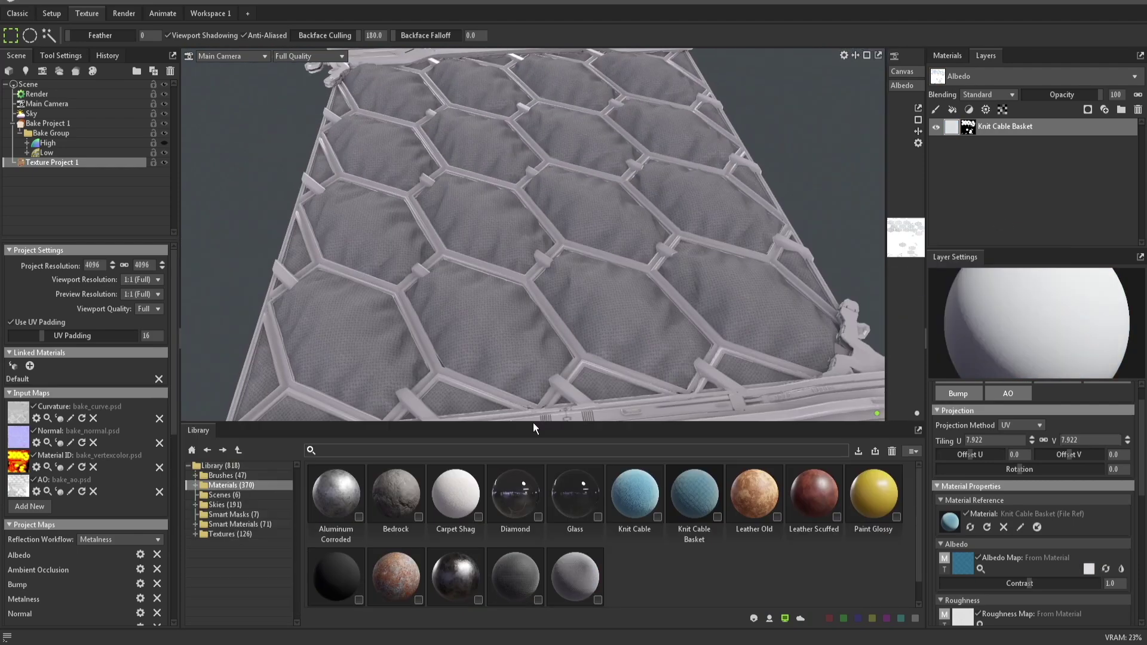
Apply the Aluminum Corroded material to the red metal areas of the panel.
left_click(235, 540)
left_click(232, 498)
left_click_drag(336, 508, 512, 271)
Fine-tune the Knit Cable Basket layer's albedo colour to a lighter white and check the fabric up close.
left_click(948, 146)
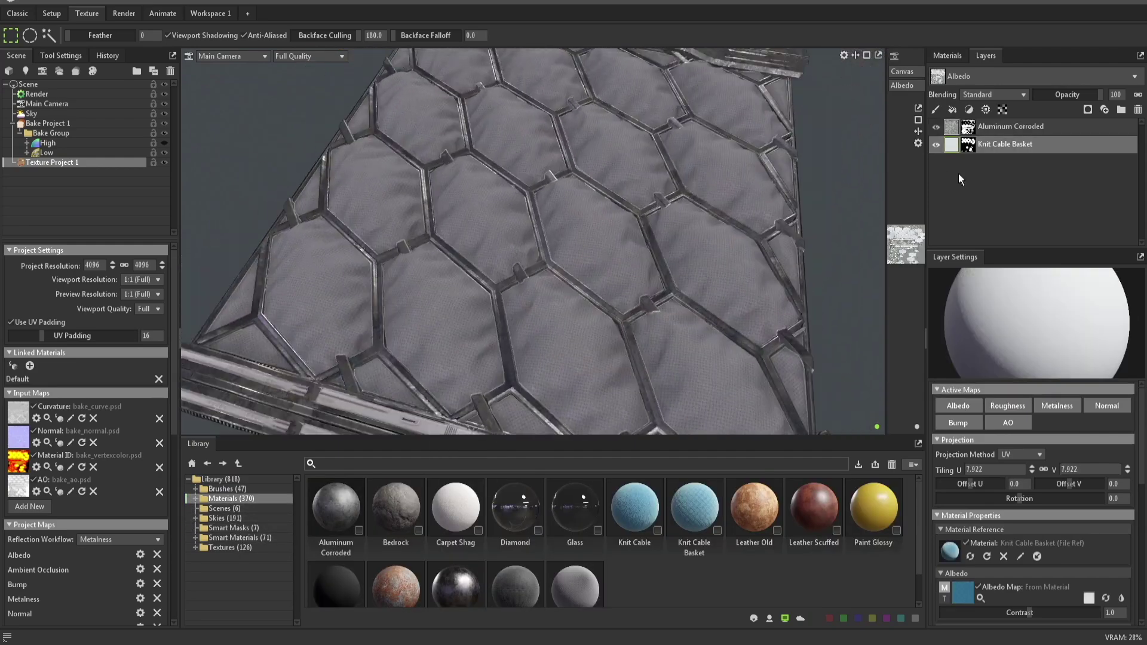
left_click(1089, 598)
left_click(1035, 215)
left_click_drag(688, 281, 557, 285)
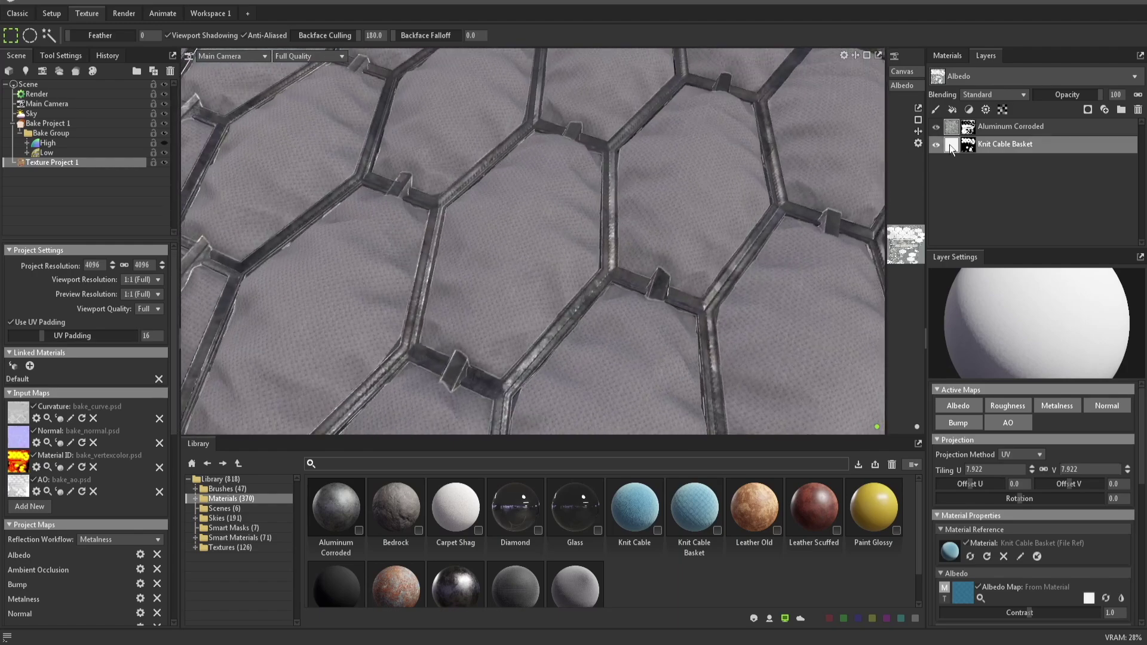
Set the Aluminum Corroded layer's albedo Contrast to 0.123, Roughness to 0.531 and roughness Contrast to 0.097.
left_click(1010, 126)
scroll(1032, 531, "down", 3)
scroll(1013, 536, "down", 2)
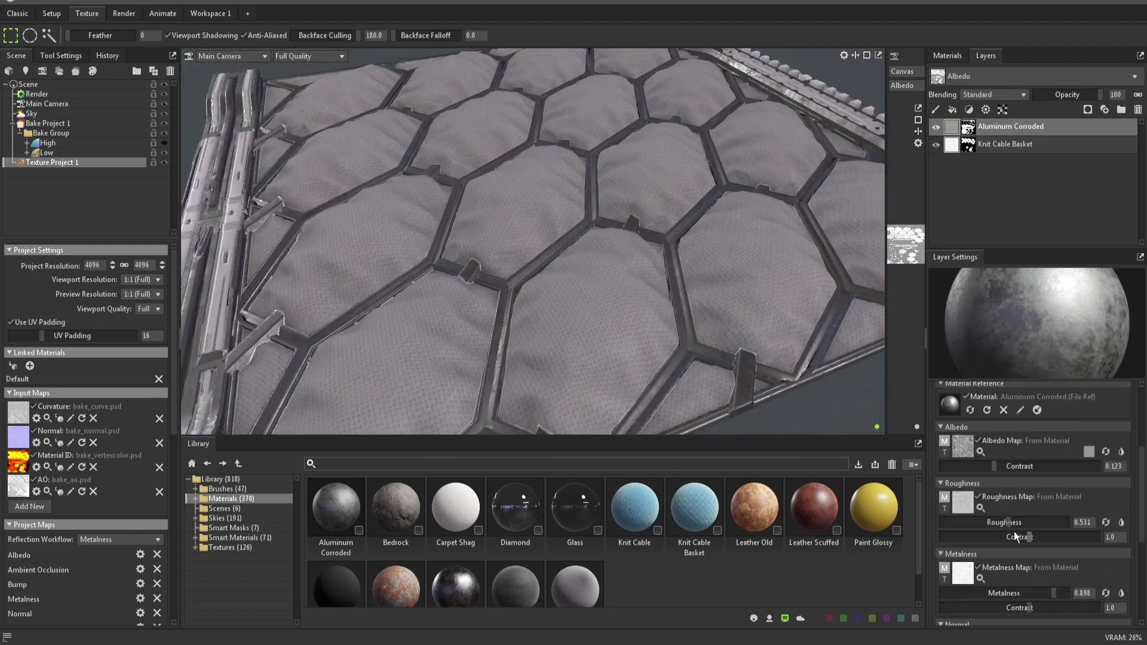
left_click_drag(687, 257, 569, 282)
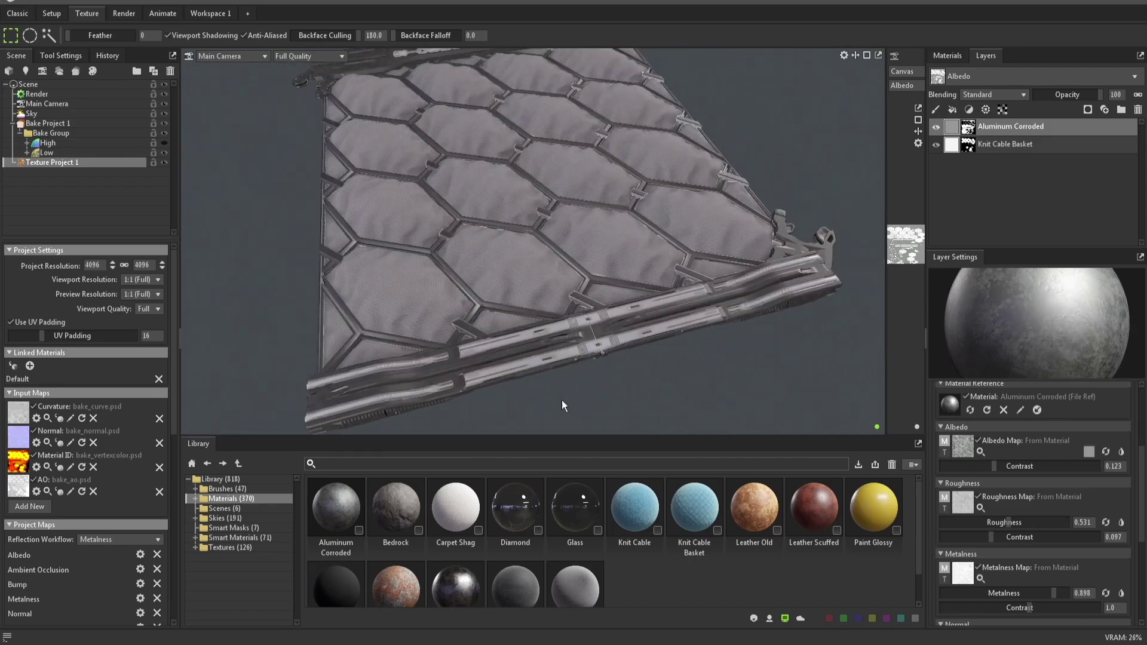
scroll(817, 504, "down", 2)
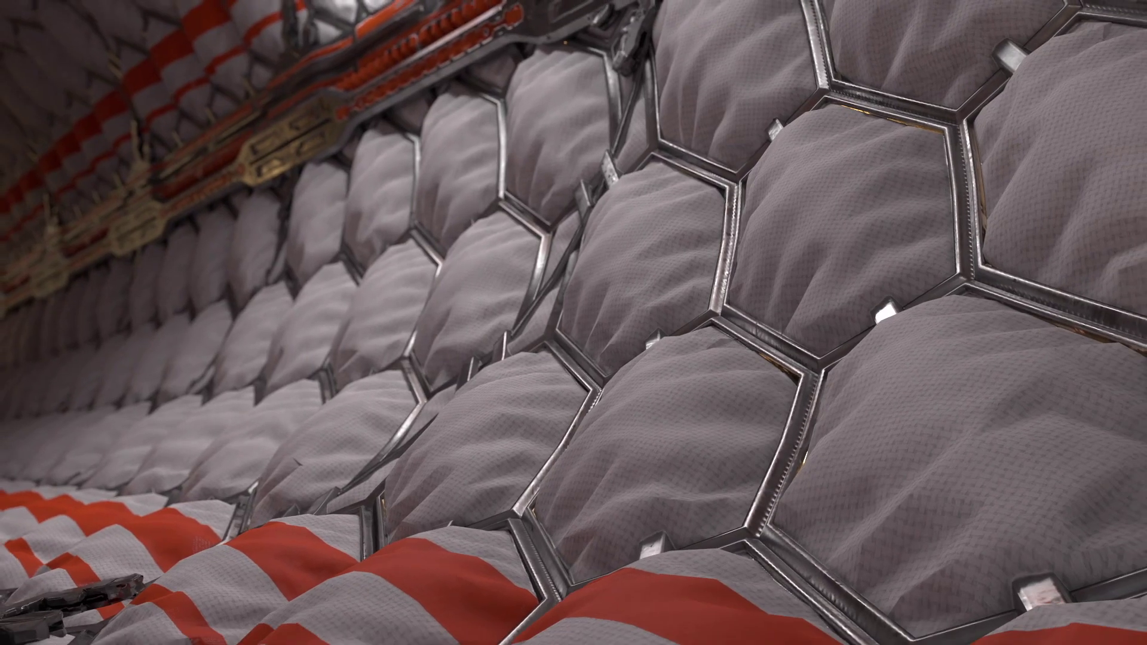